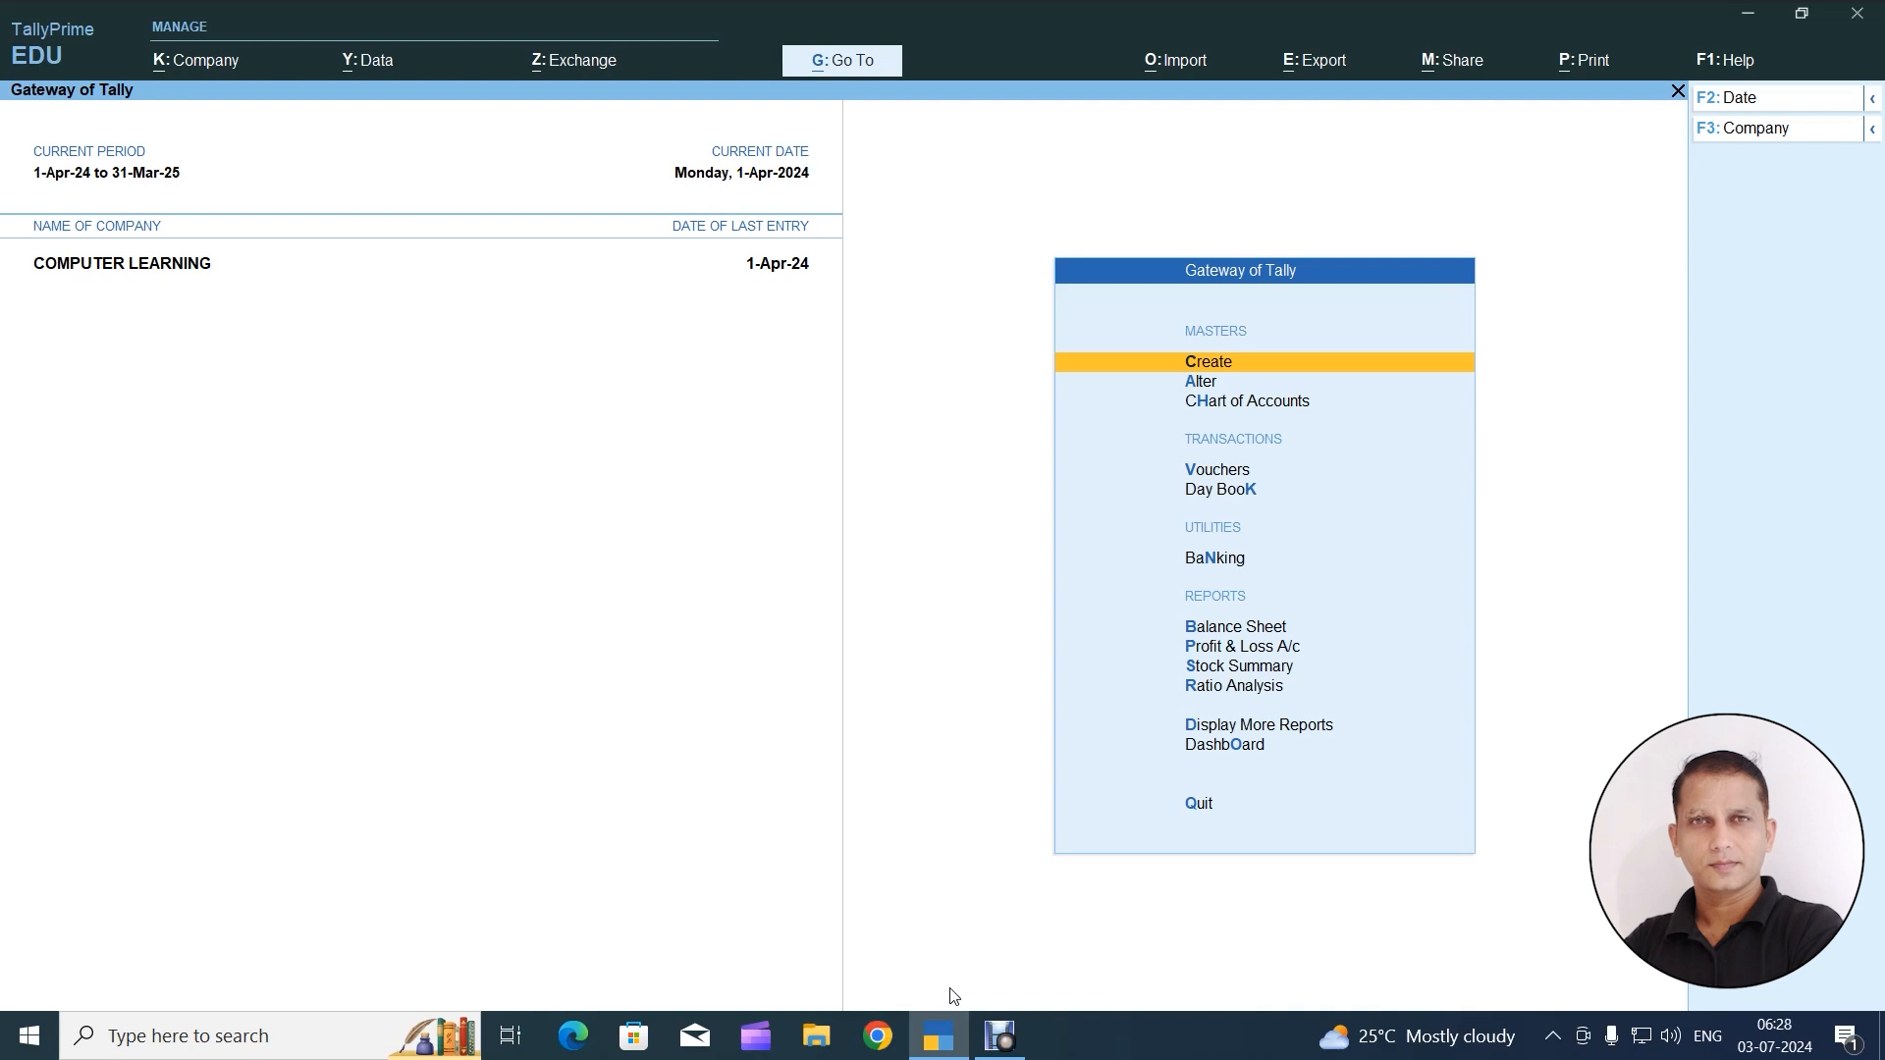
Review the existing ledgers of COMPUTER LEARNING in the master alteration list and return to the Gateway of Tally
{"action": "key", "text": "Down"}
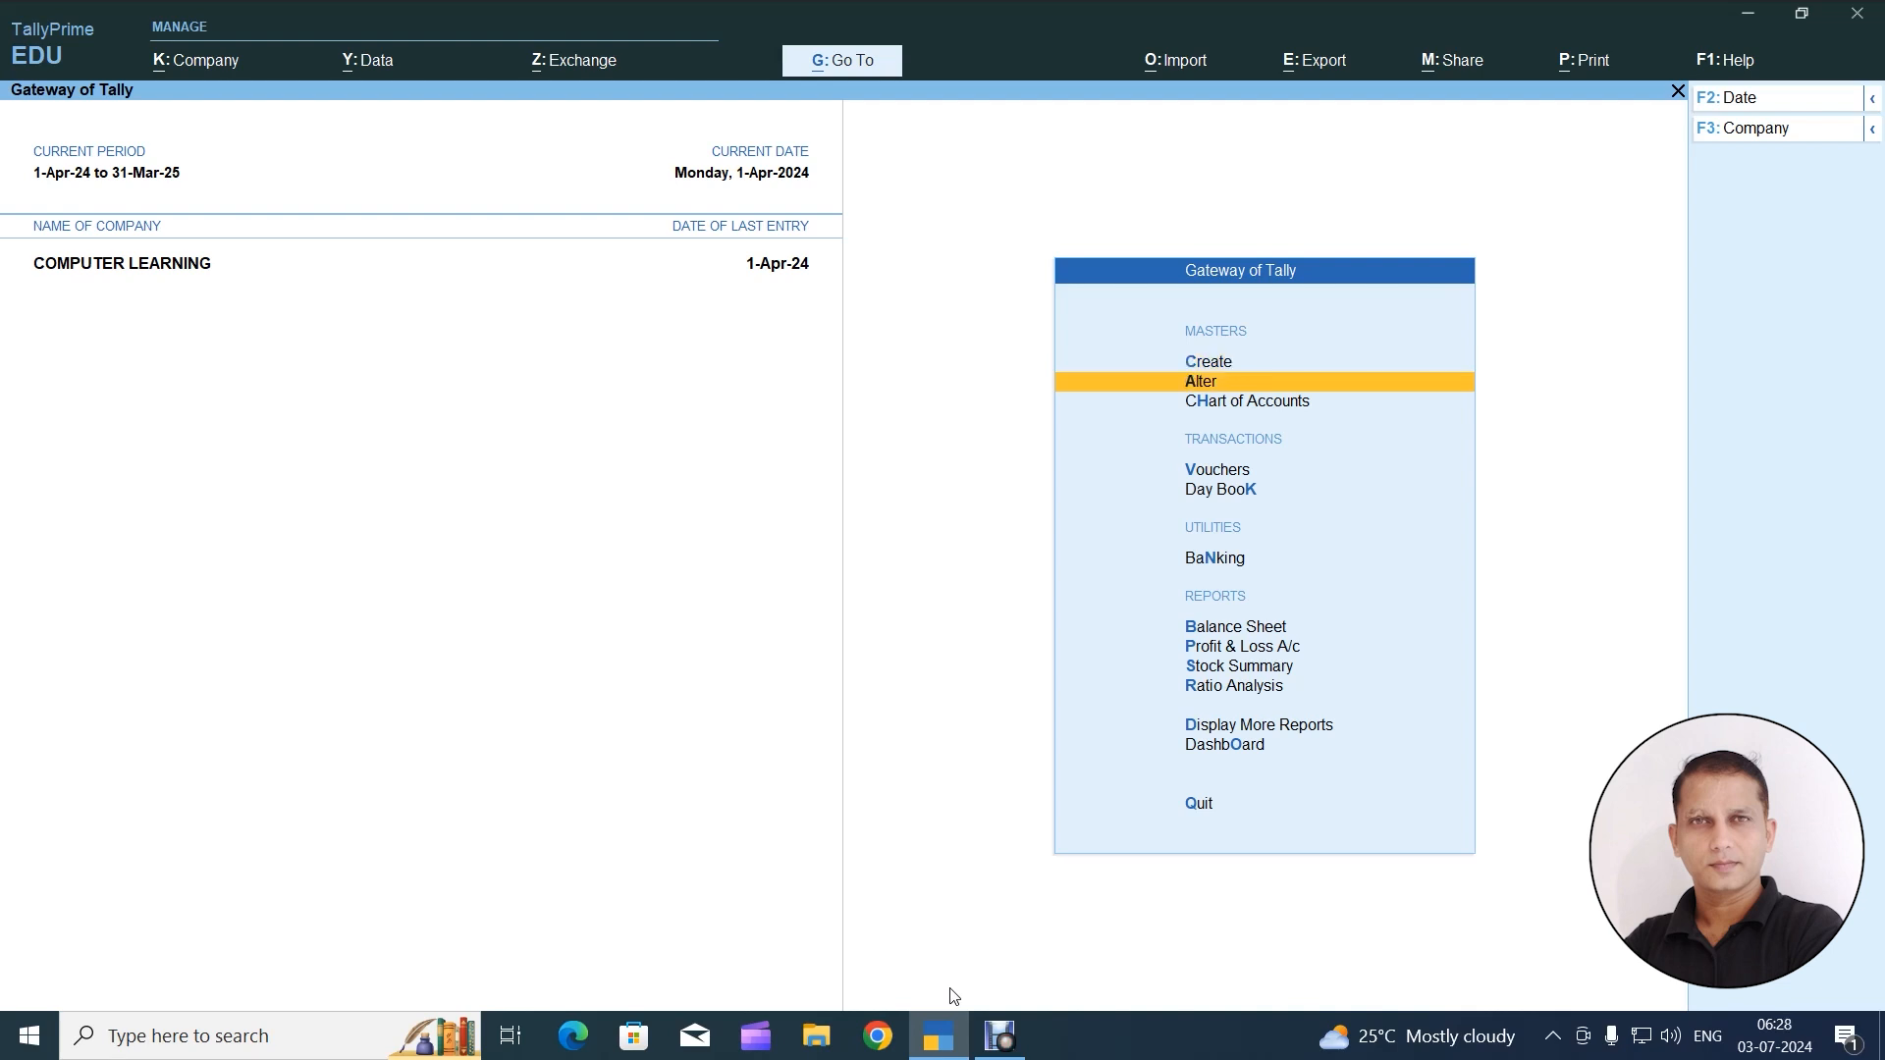
{"action": "key", "text": "Return"}
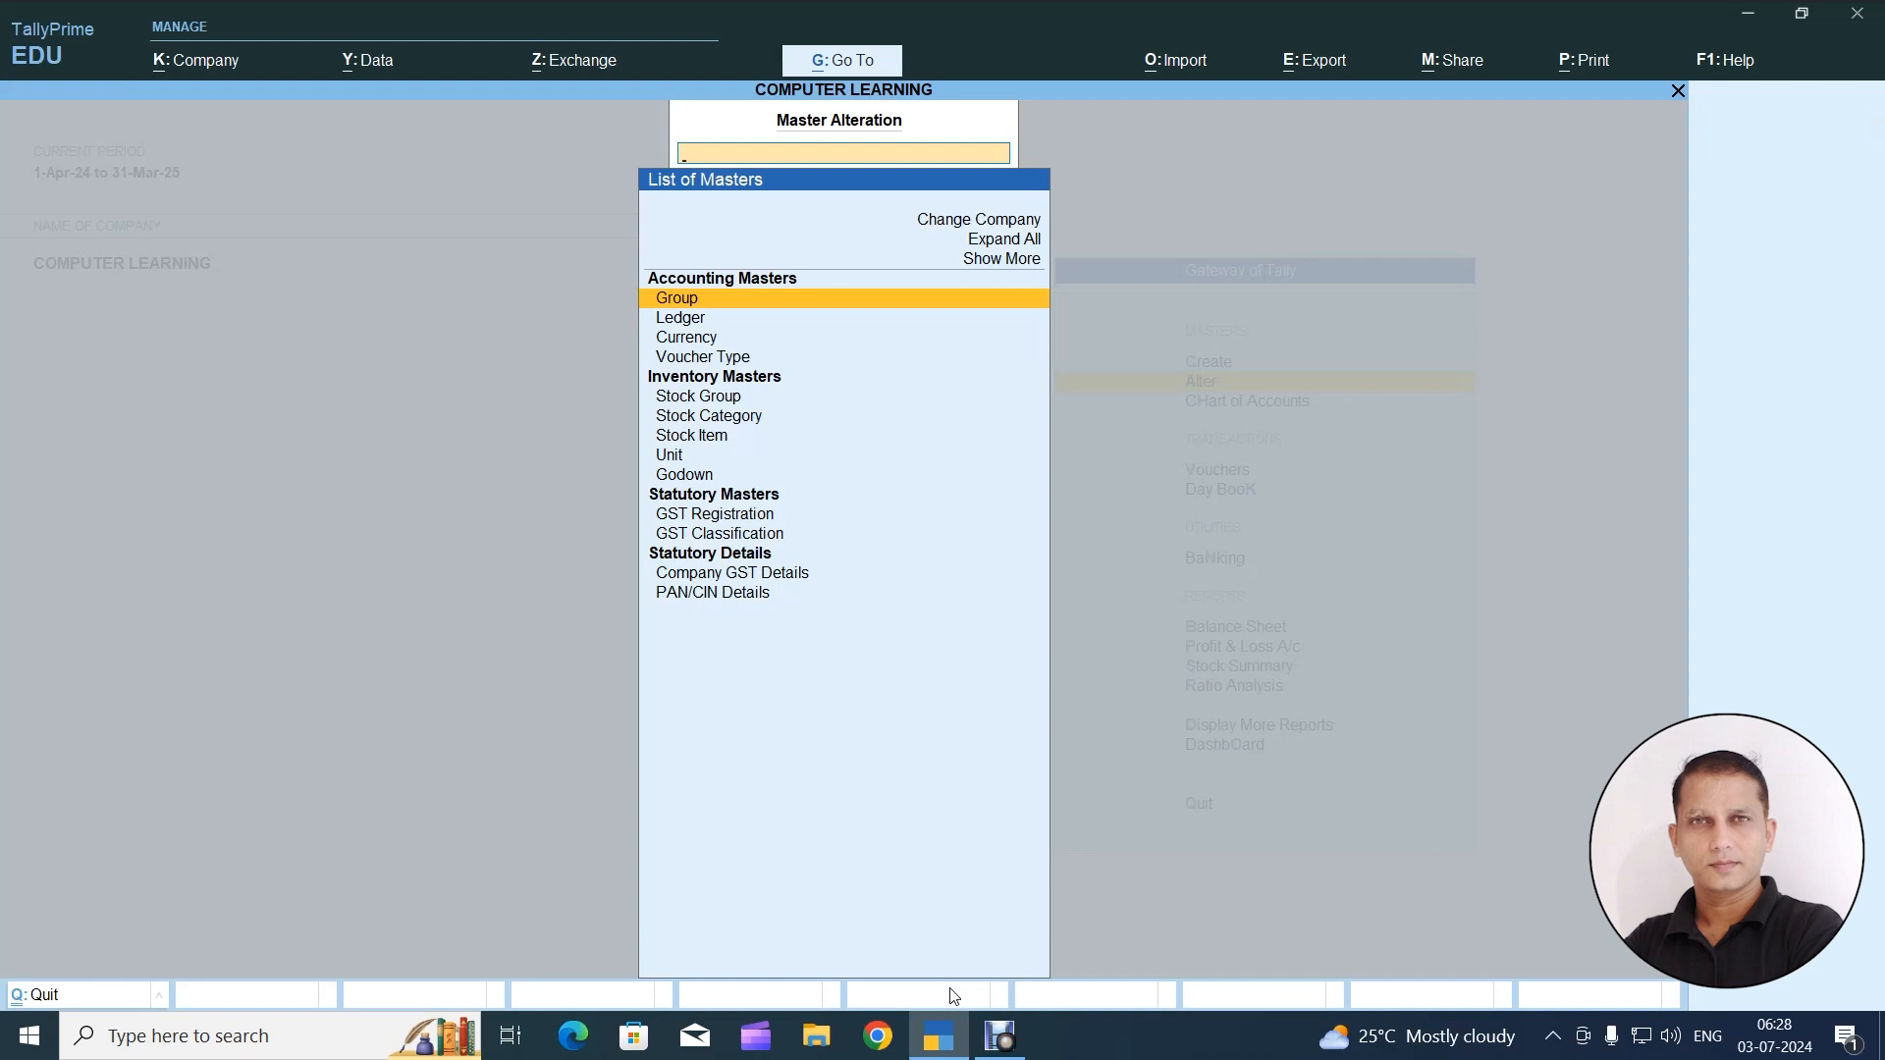
{"action": "key", "text": "Down"}
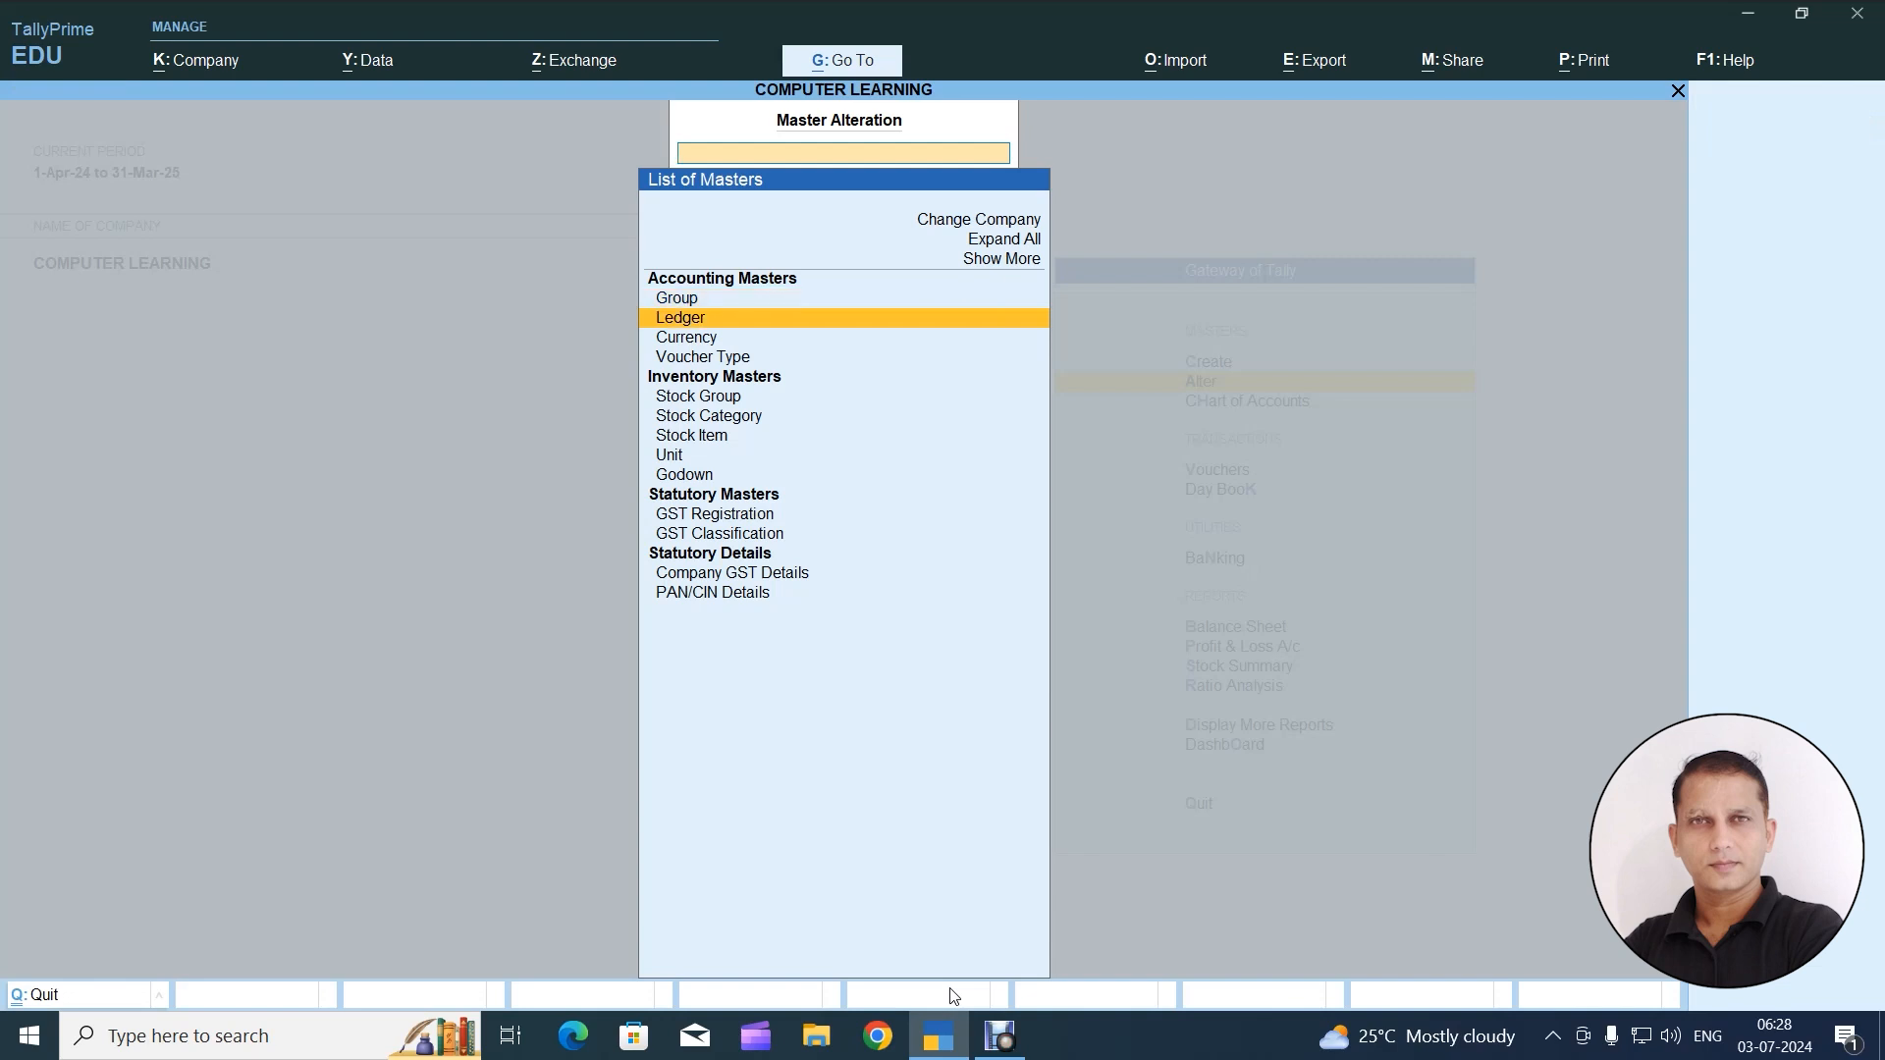
{"action": "key", "text": "Return"}
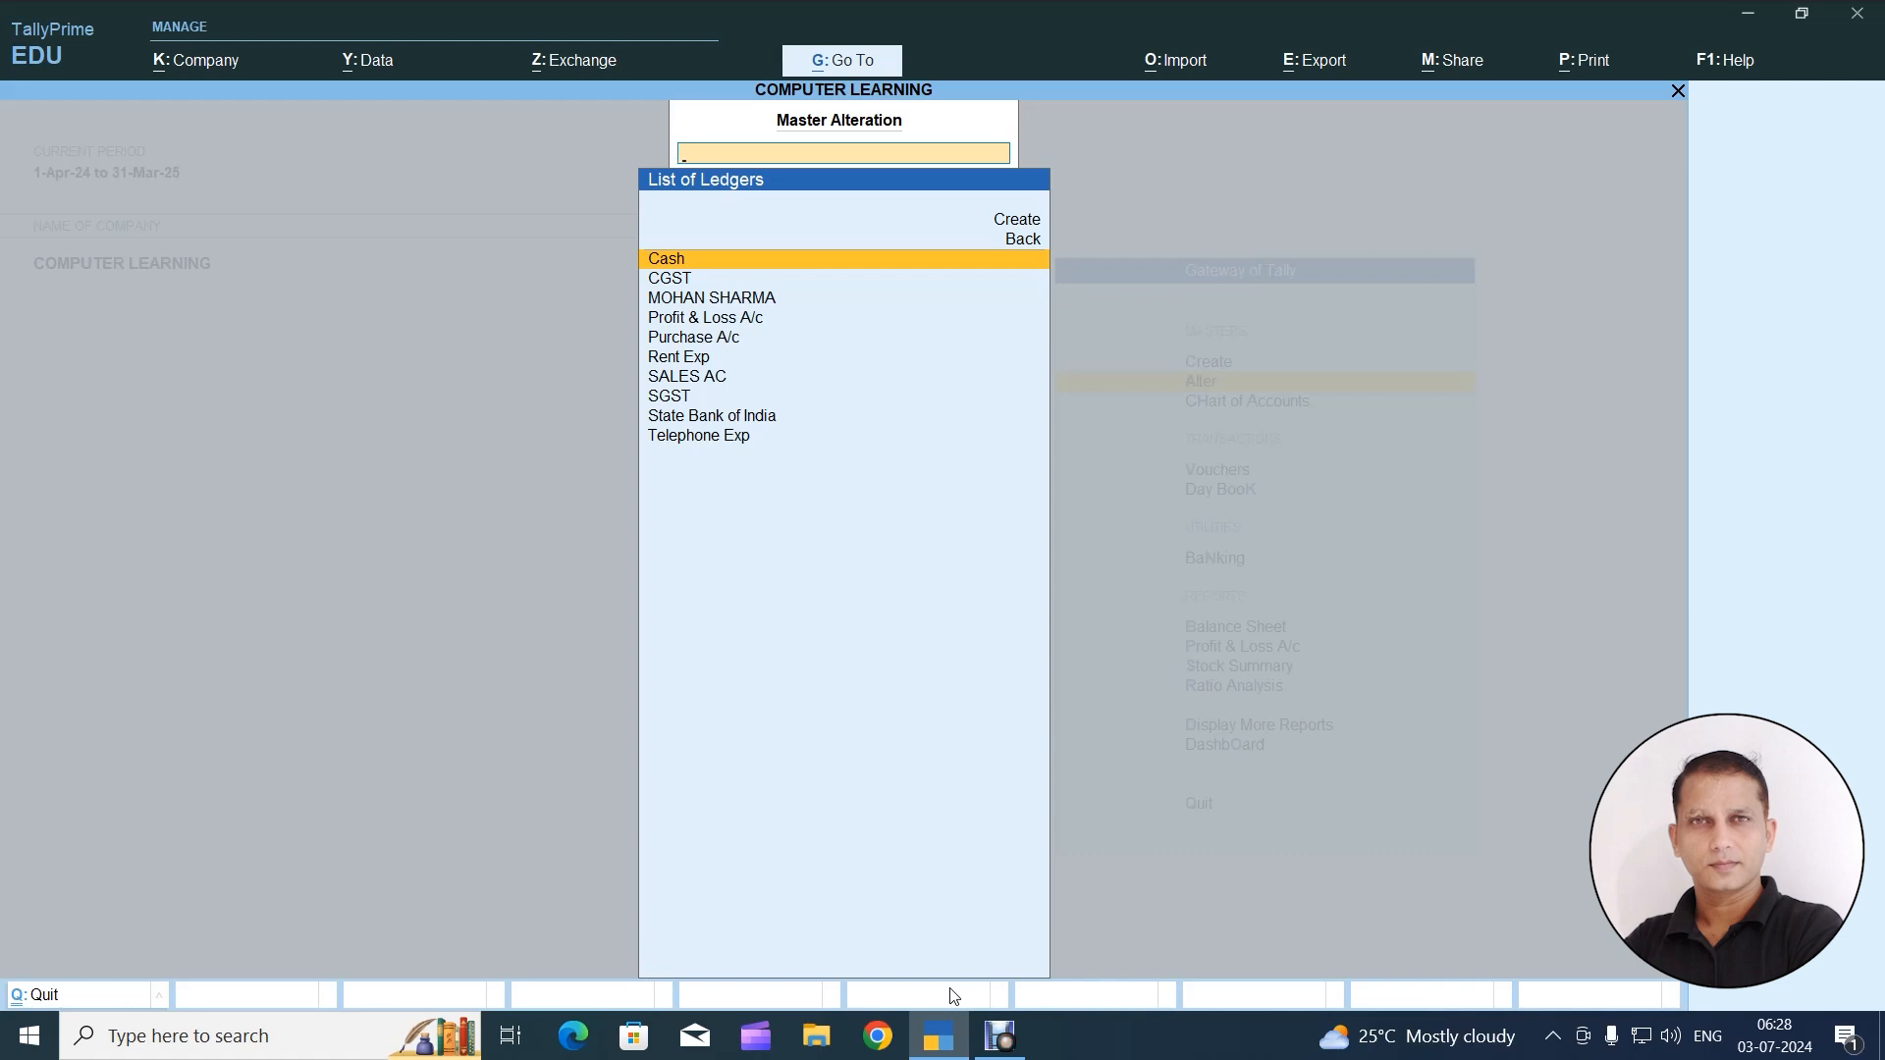
{"action": "key", "text": "Down"}
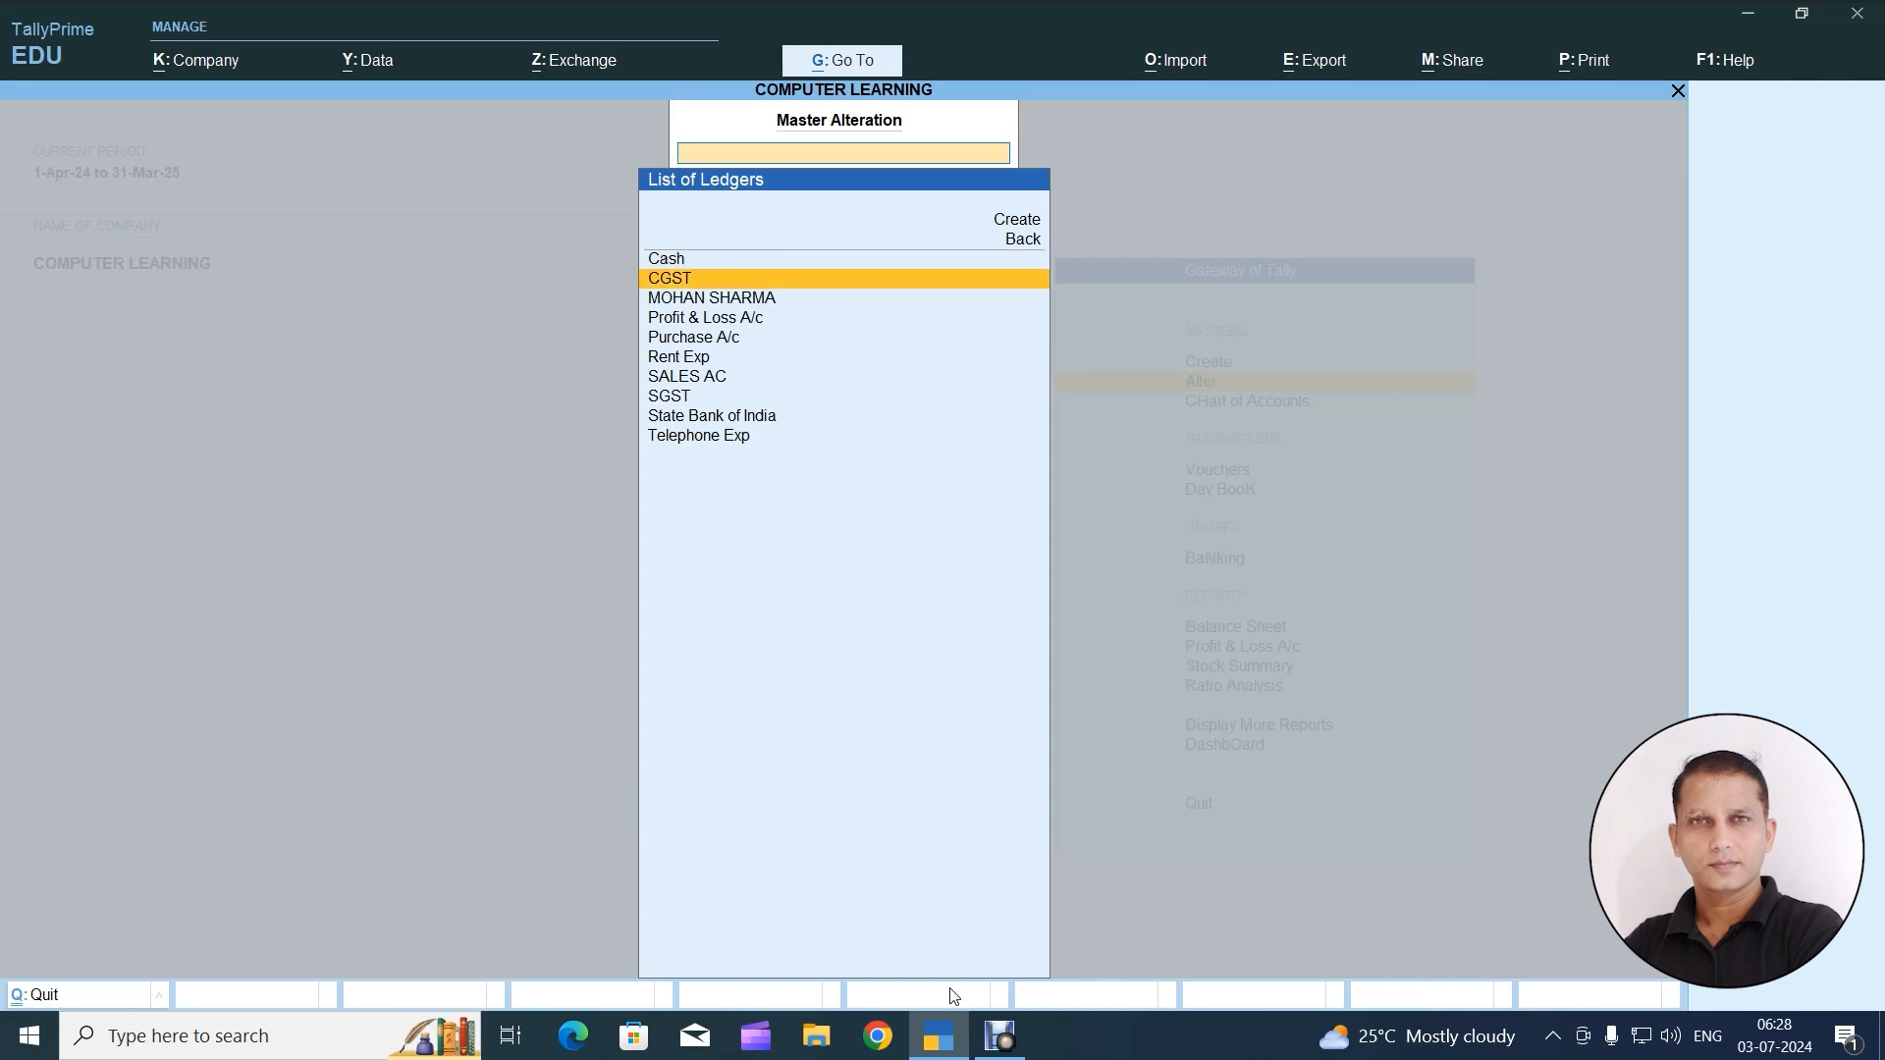
{"action": "key", "text": "Down"}
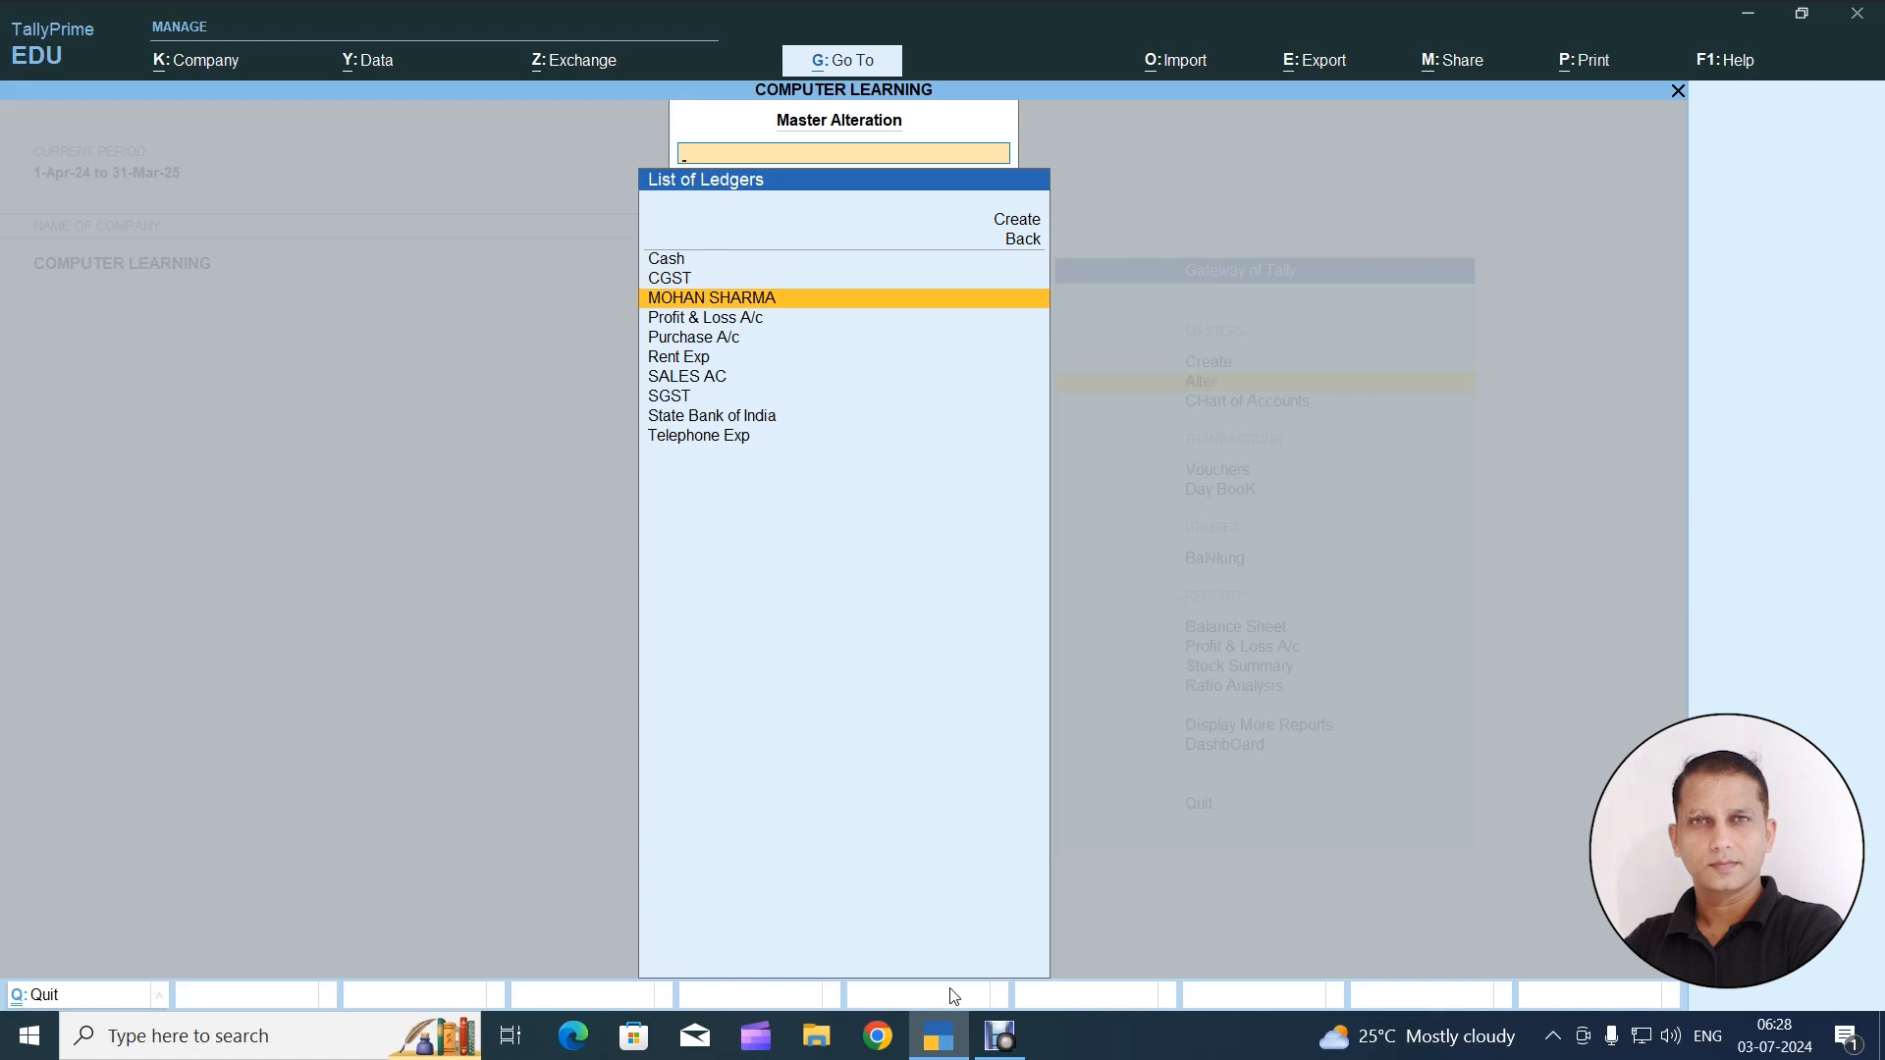
{"action": "key", "text": "Down"}
{"action": "key", "text": "Down"}
{"action": "key", "text": "Down"}
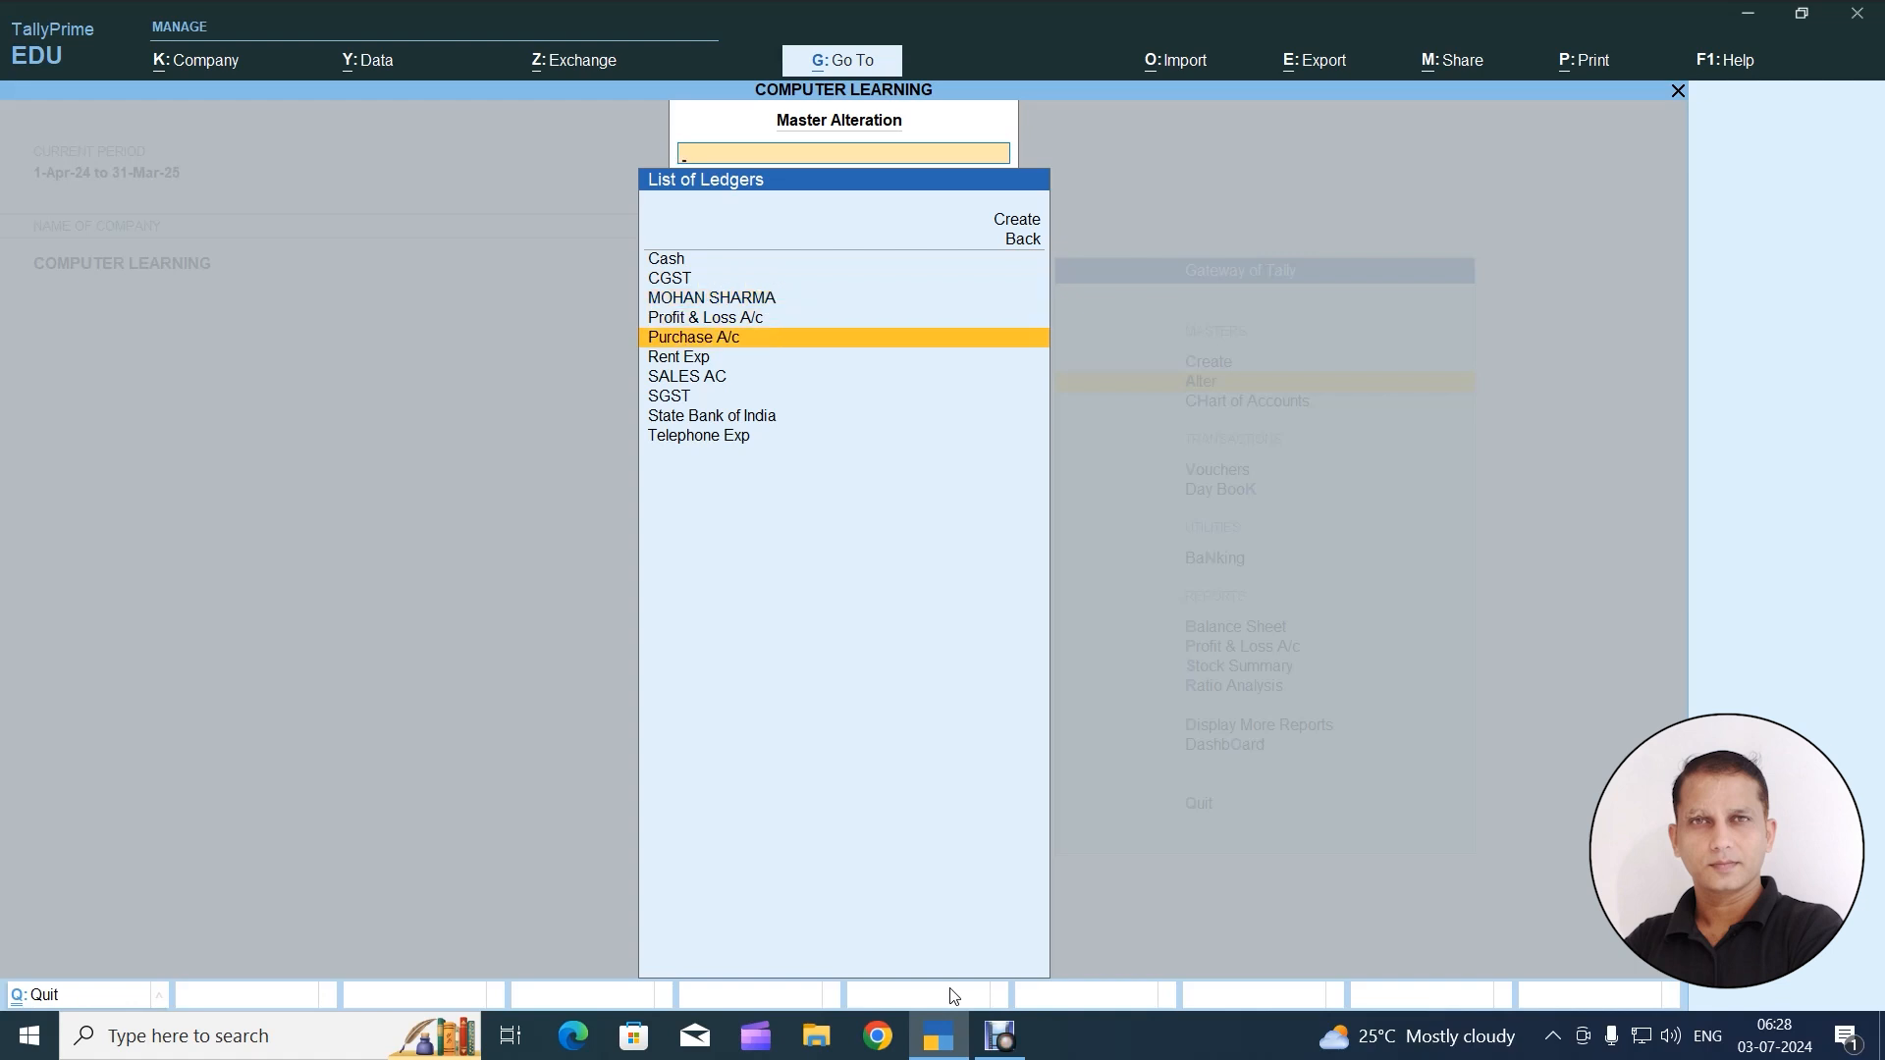
{"action": "key", "text": "Down"}
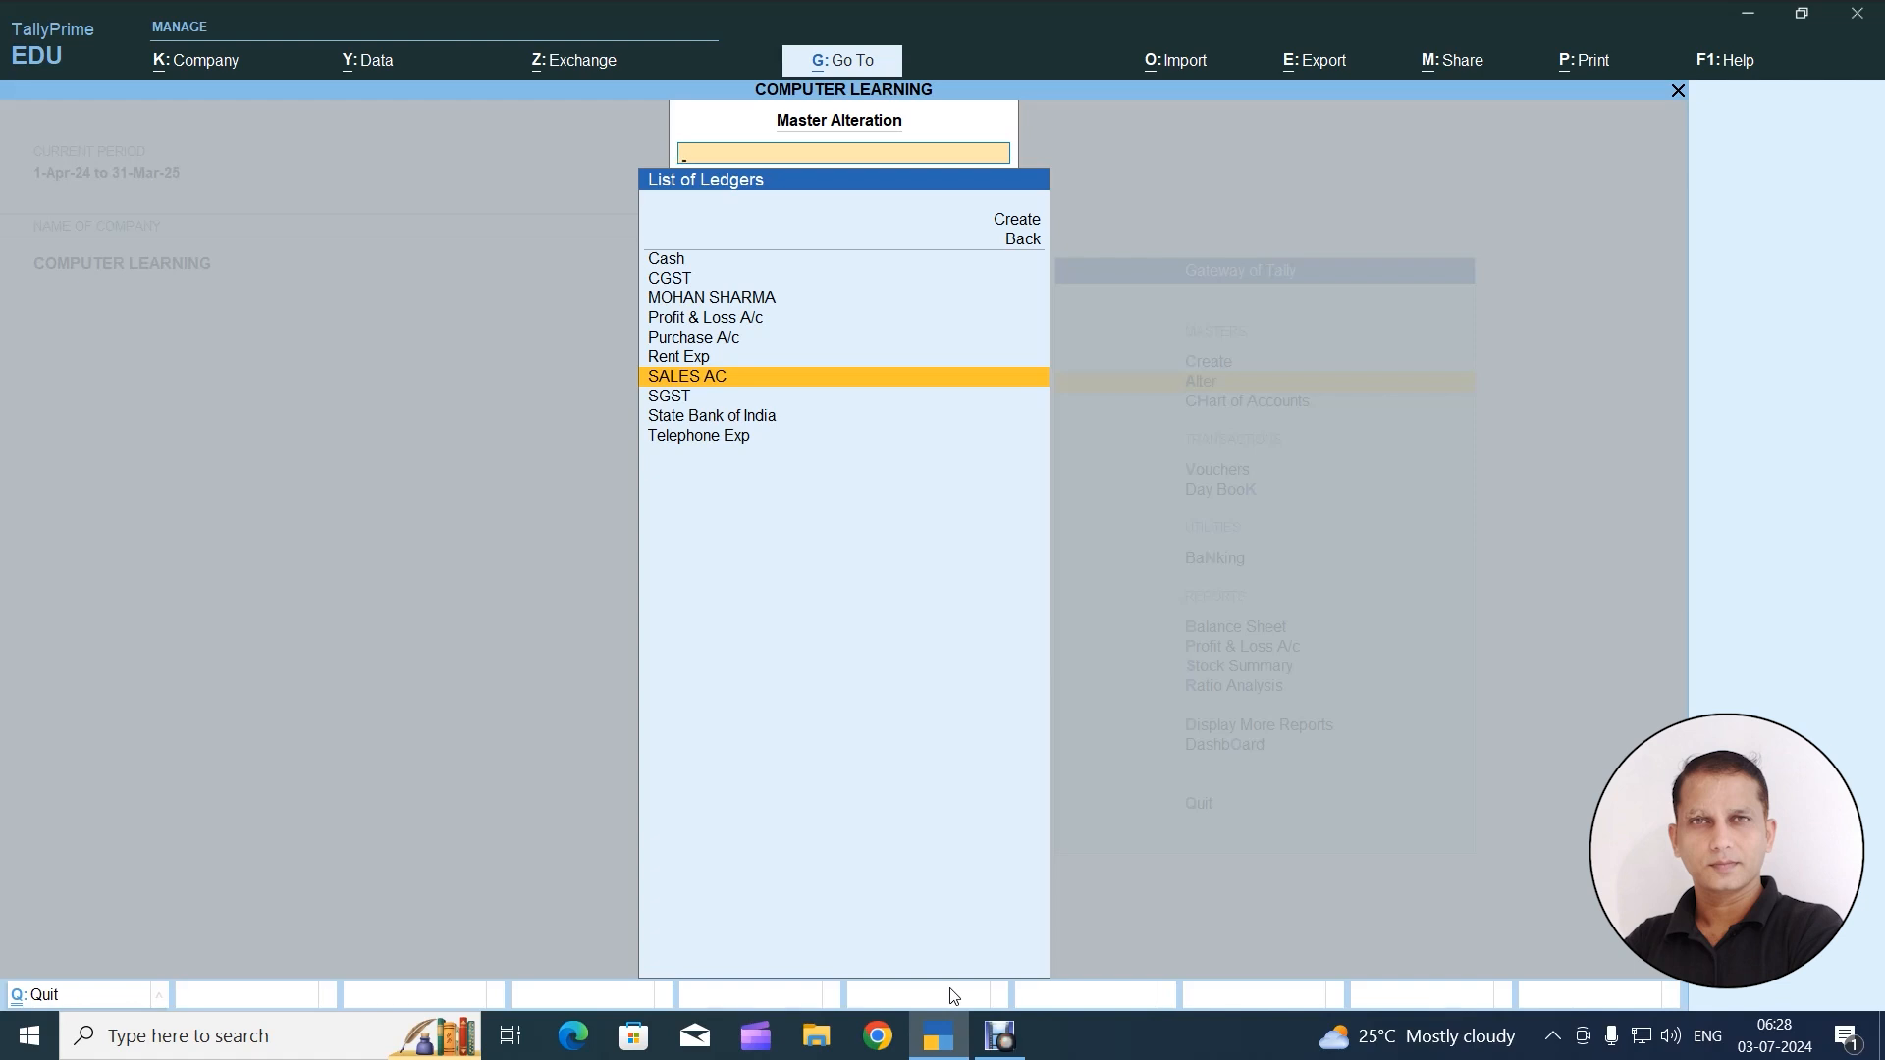
{"action": "key", "text": "BackSpace"}
{"action": "key", "text": "Escape"}
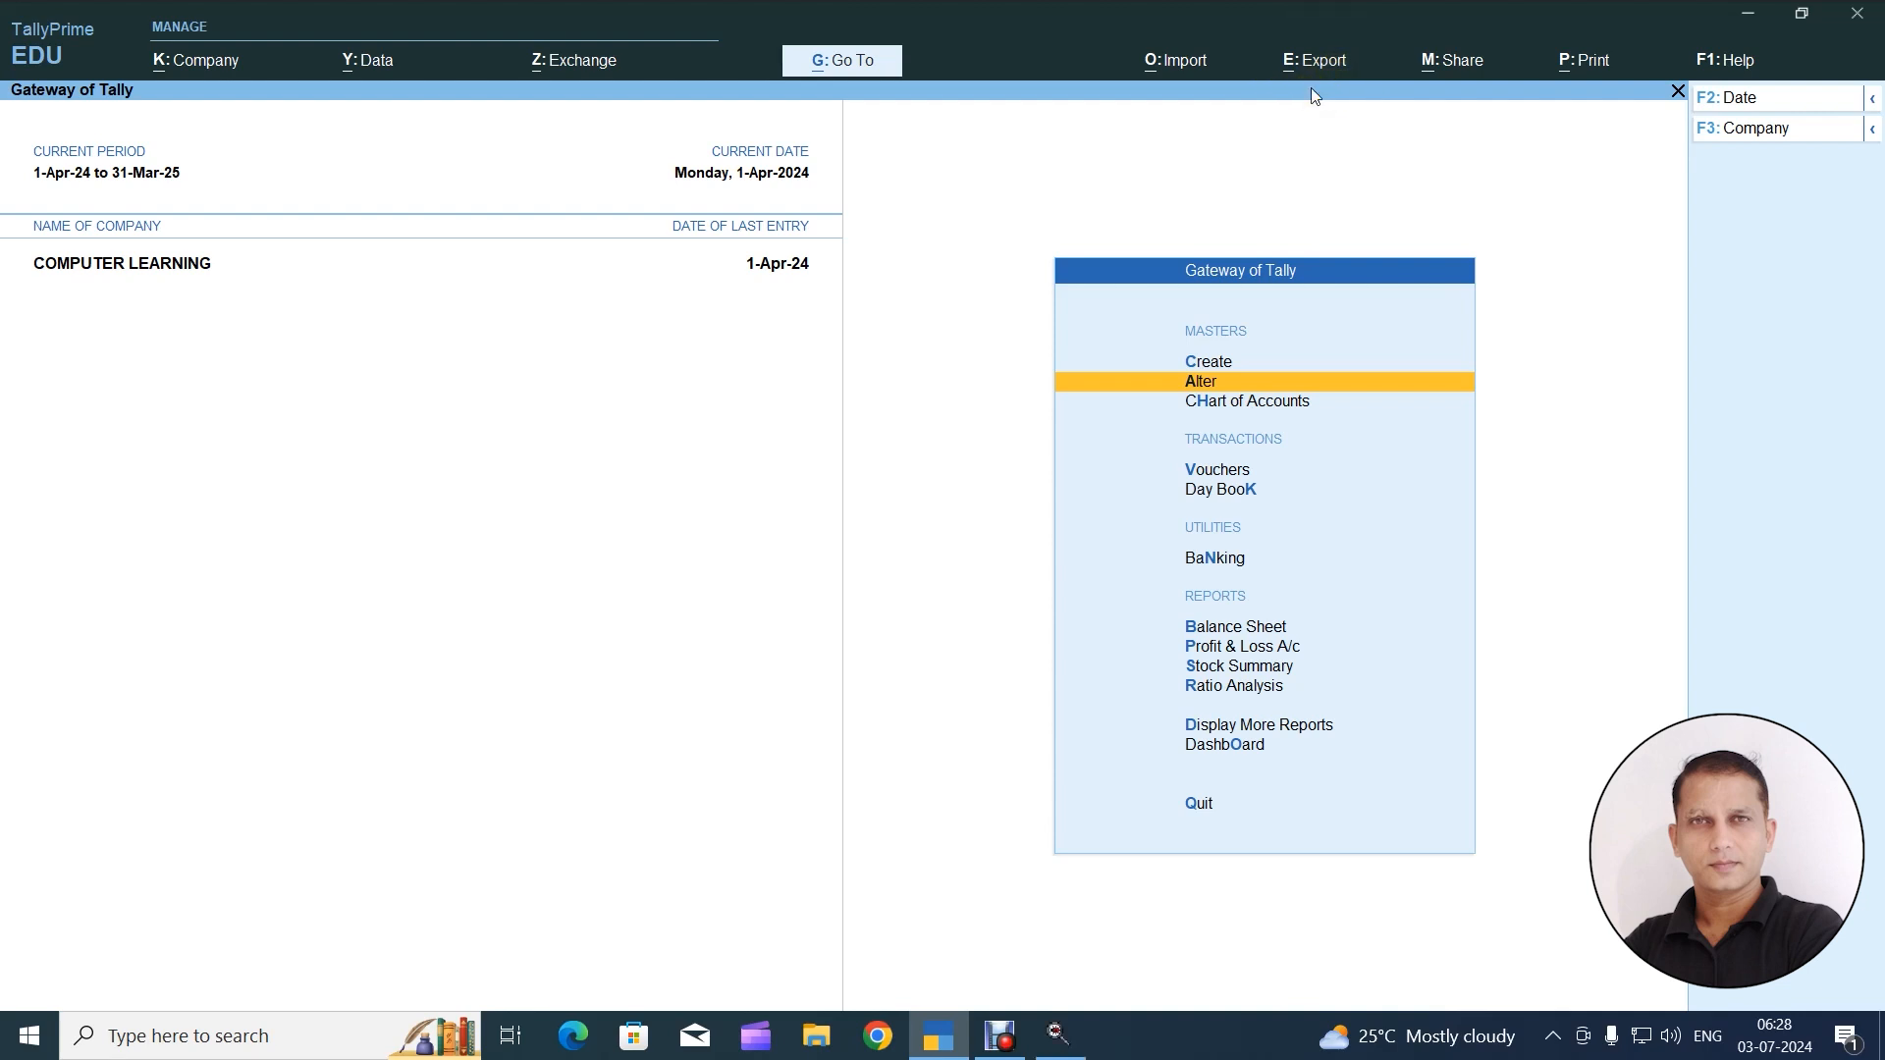
Start an export of the company's masters and choose Ledgers as the type of master in the export configuration
{"action": "key", "text": "alt"}
{"action": "key", "text": "alt+e"}
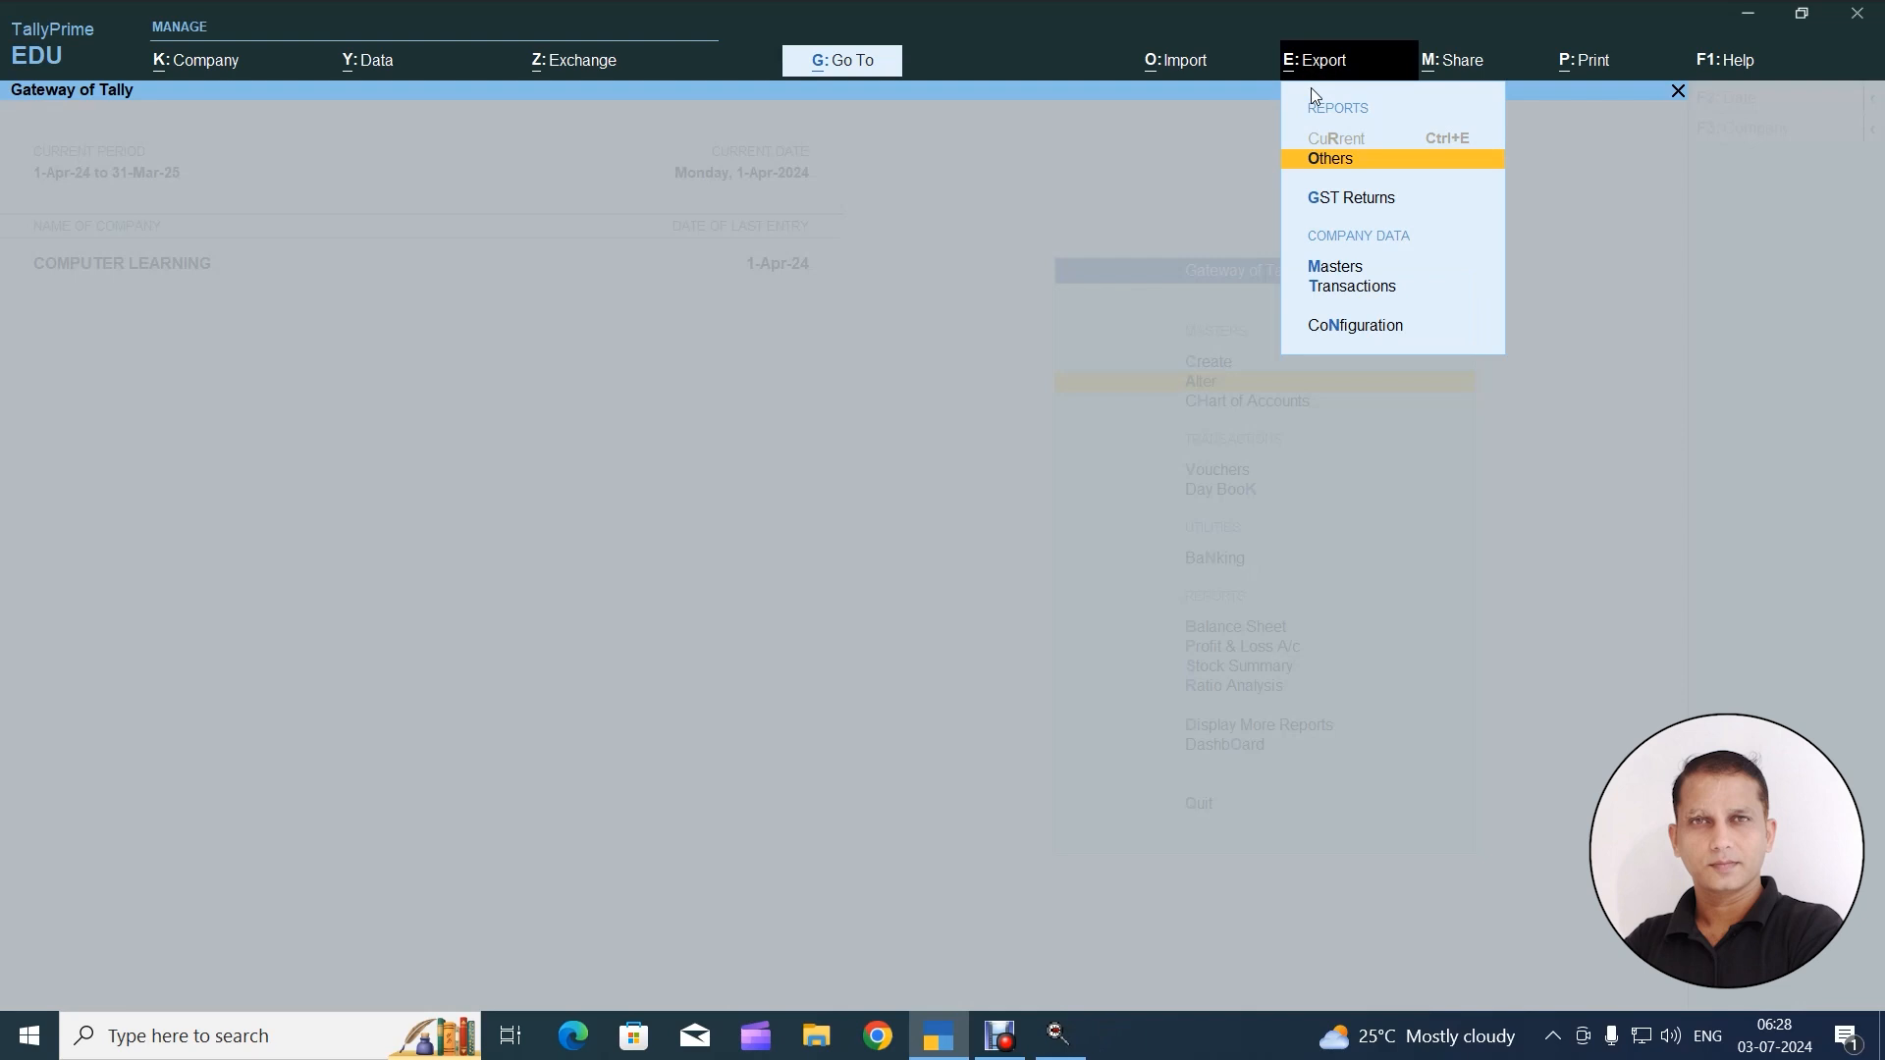
{"action": "key", "text": "Down"}
{"action": "key", "text": "Down"}
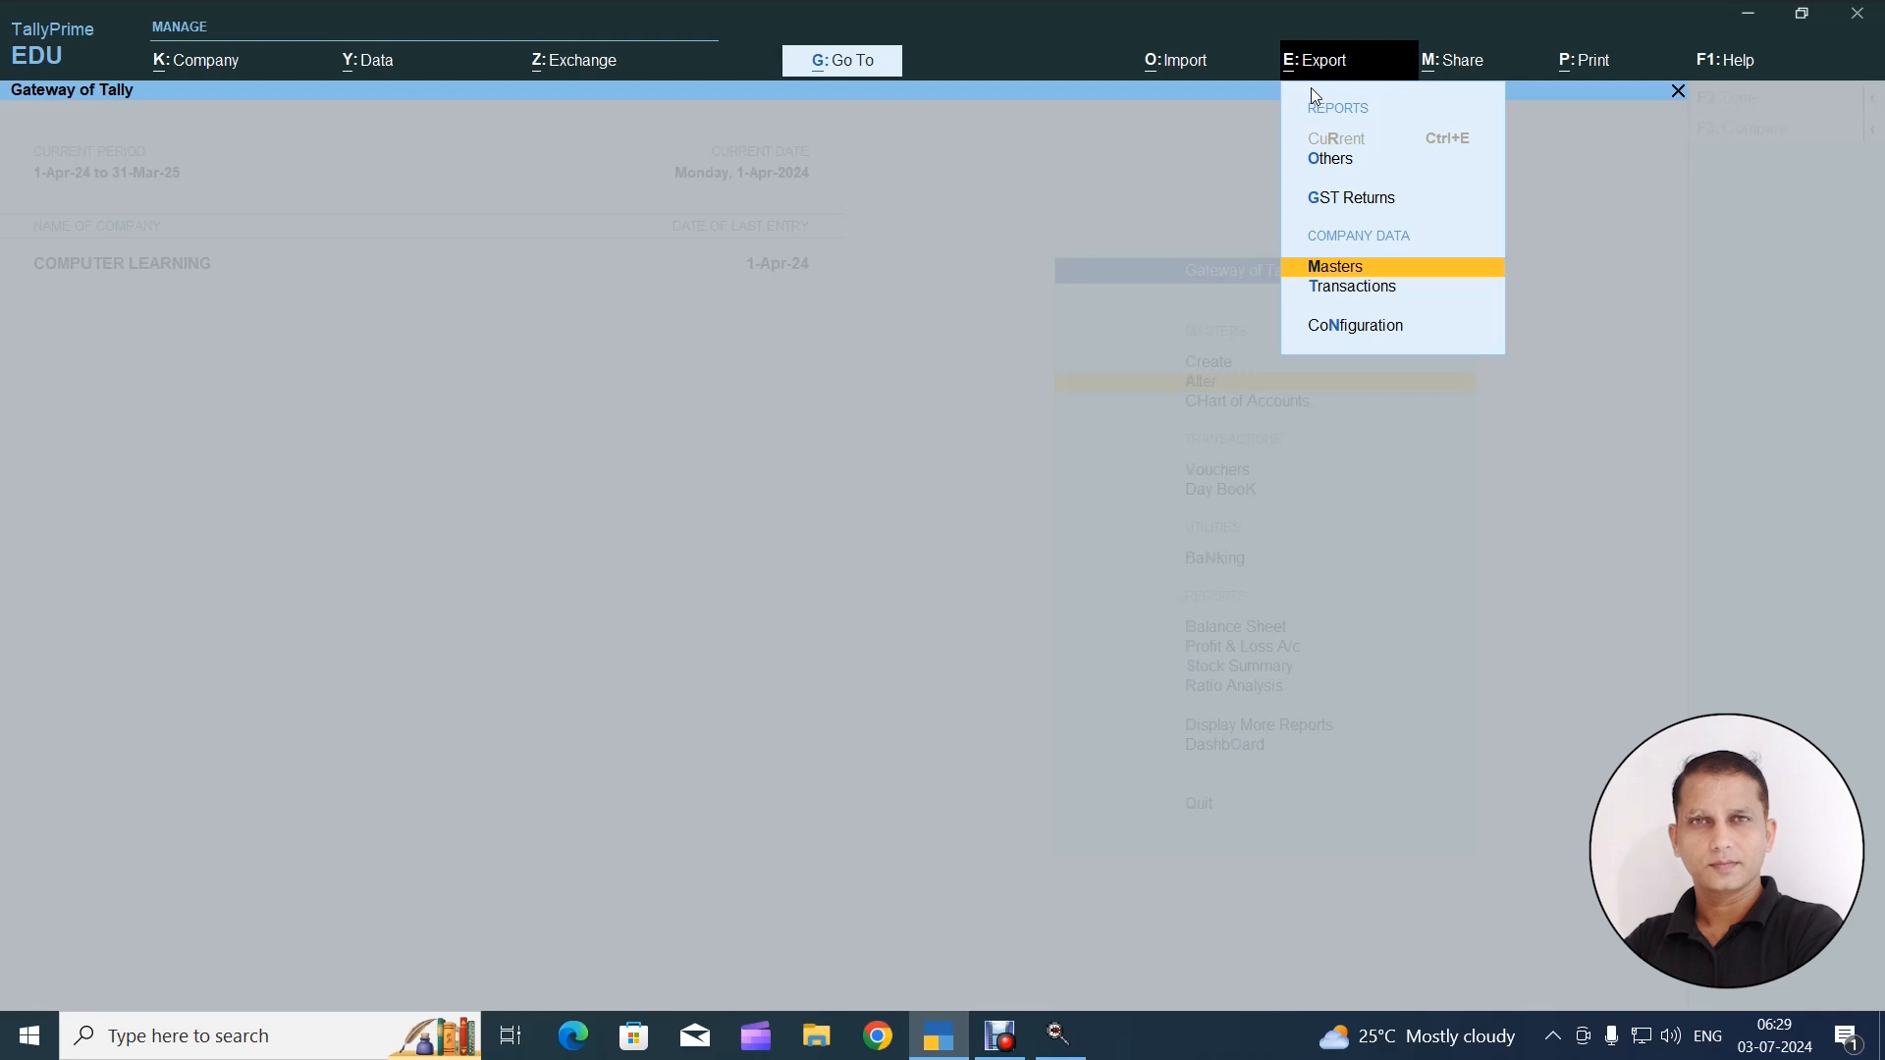
{"action": "key", "text": "Return"}
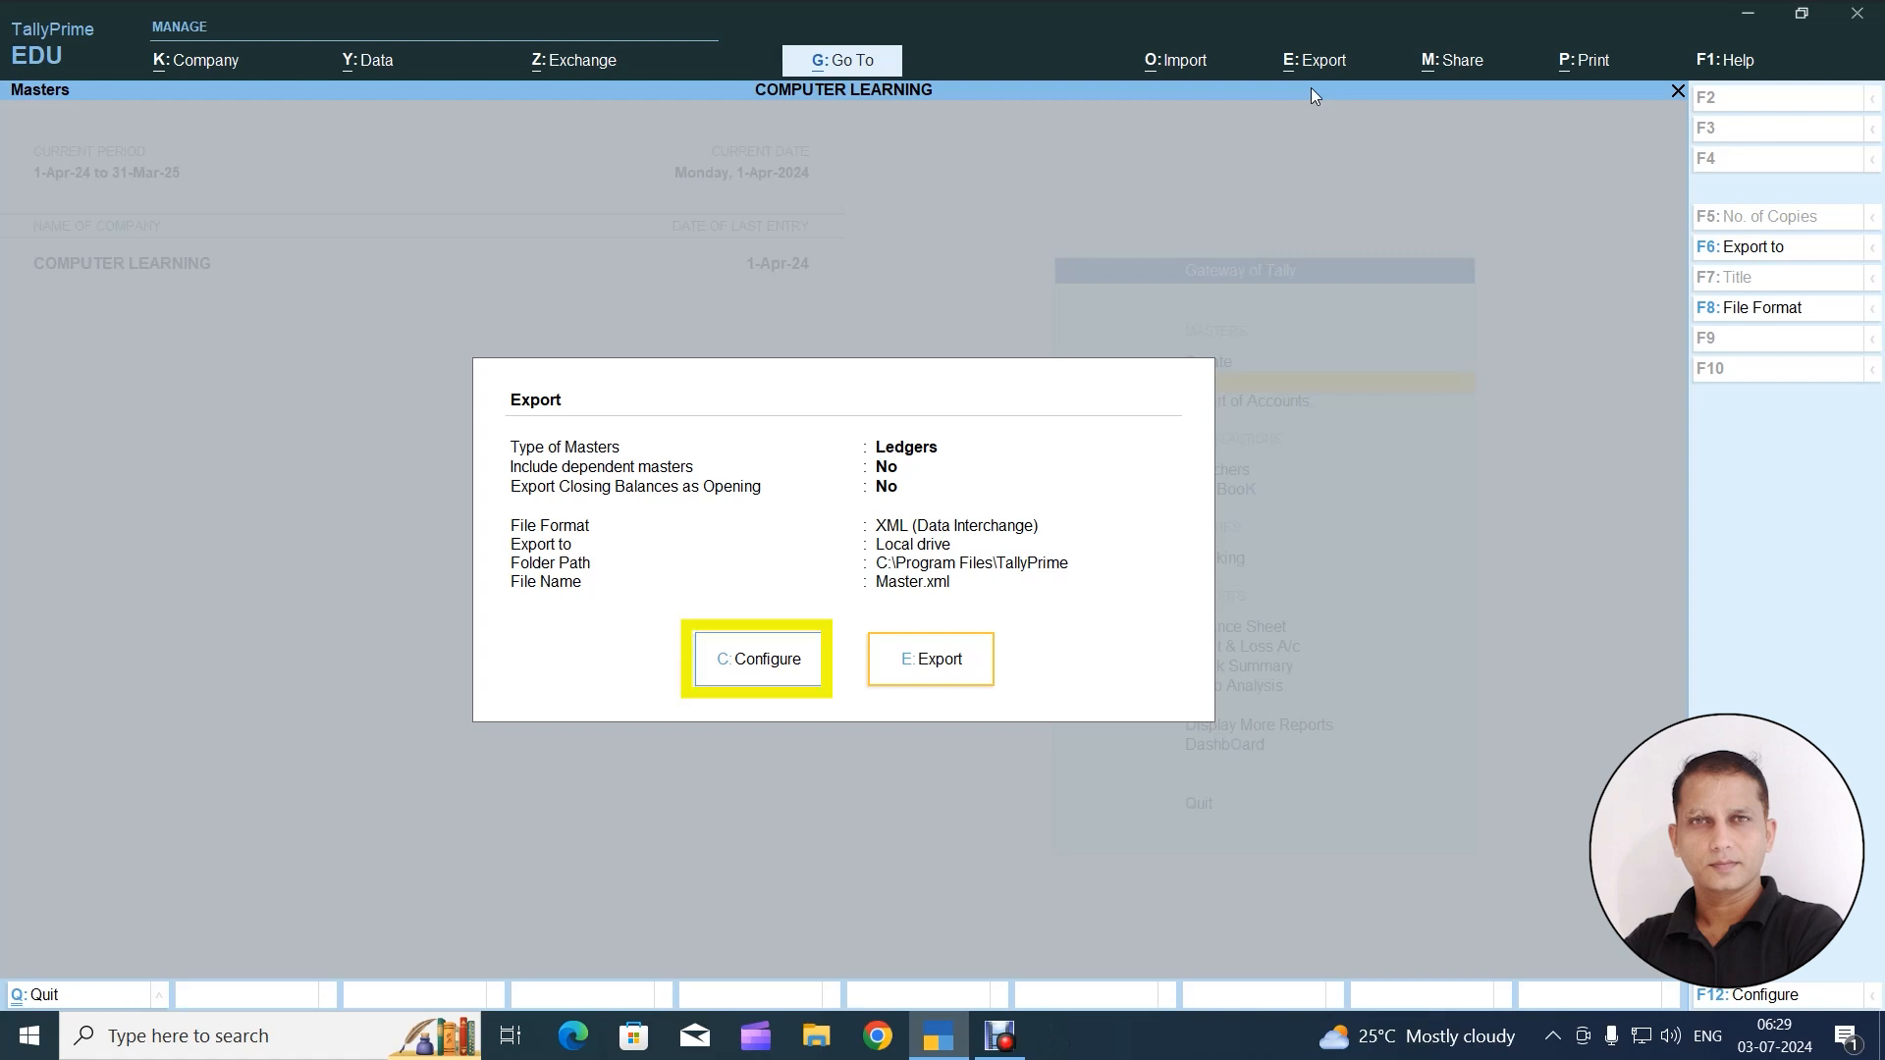
{"action": "key", "text": "c"}
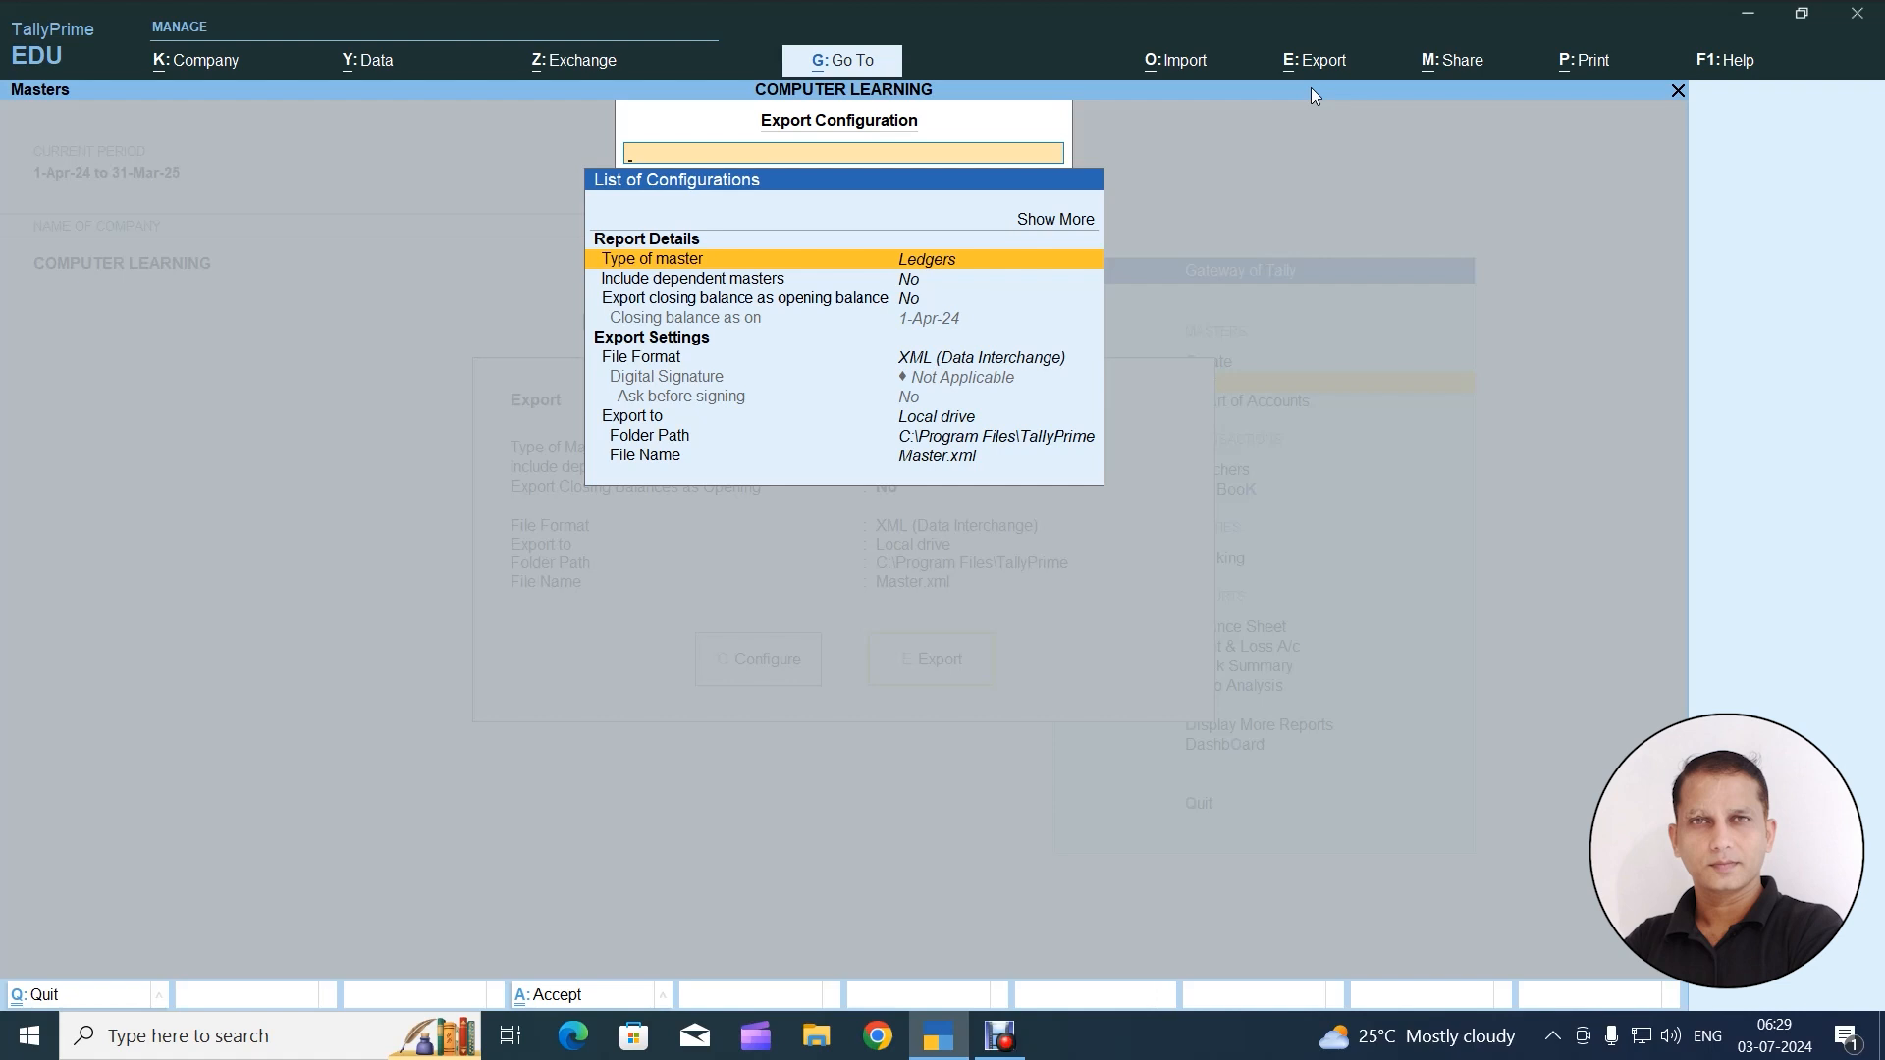
{"action": "key", "text": "Return"}
{"action": "key", "text": "Return"}
Set the export folder path to the Desktop folder by choosing it from the drive list
{"action": "key", "text": "Down"}
{"action": "key", "text": "Down"}
{"action": "key", "text": "Down"}
{"action": "key", "text": "Down"}
{"action": "key", "text": "Down"}
{"action": "key", "text": "Down"}
{"action": "key", "text": "Down"}
{"action": "key", "text": "Down"}
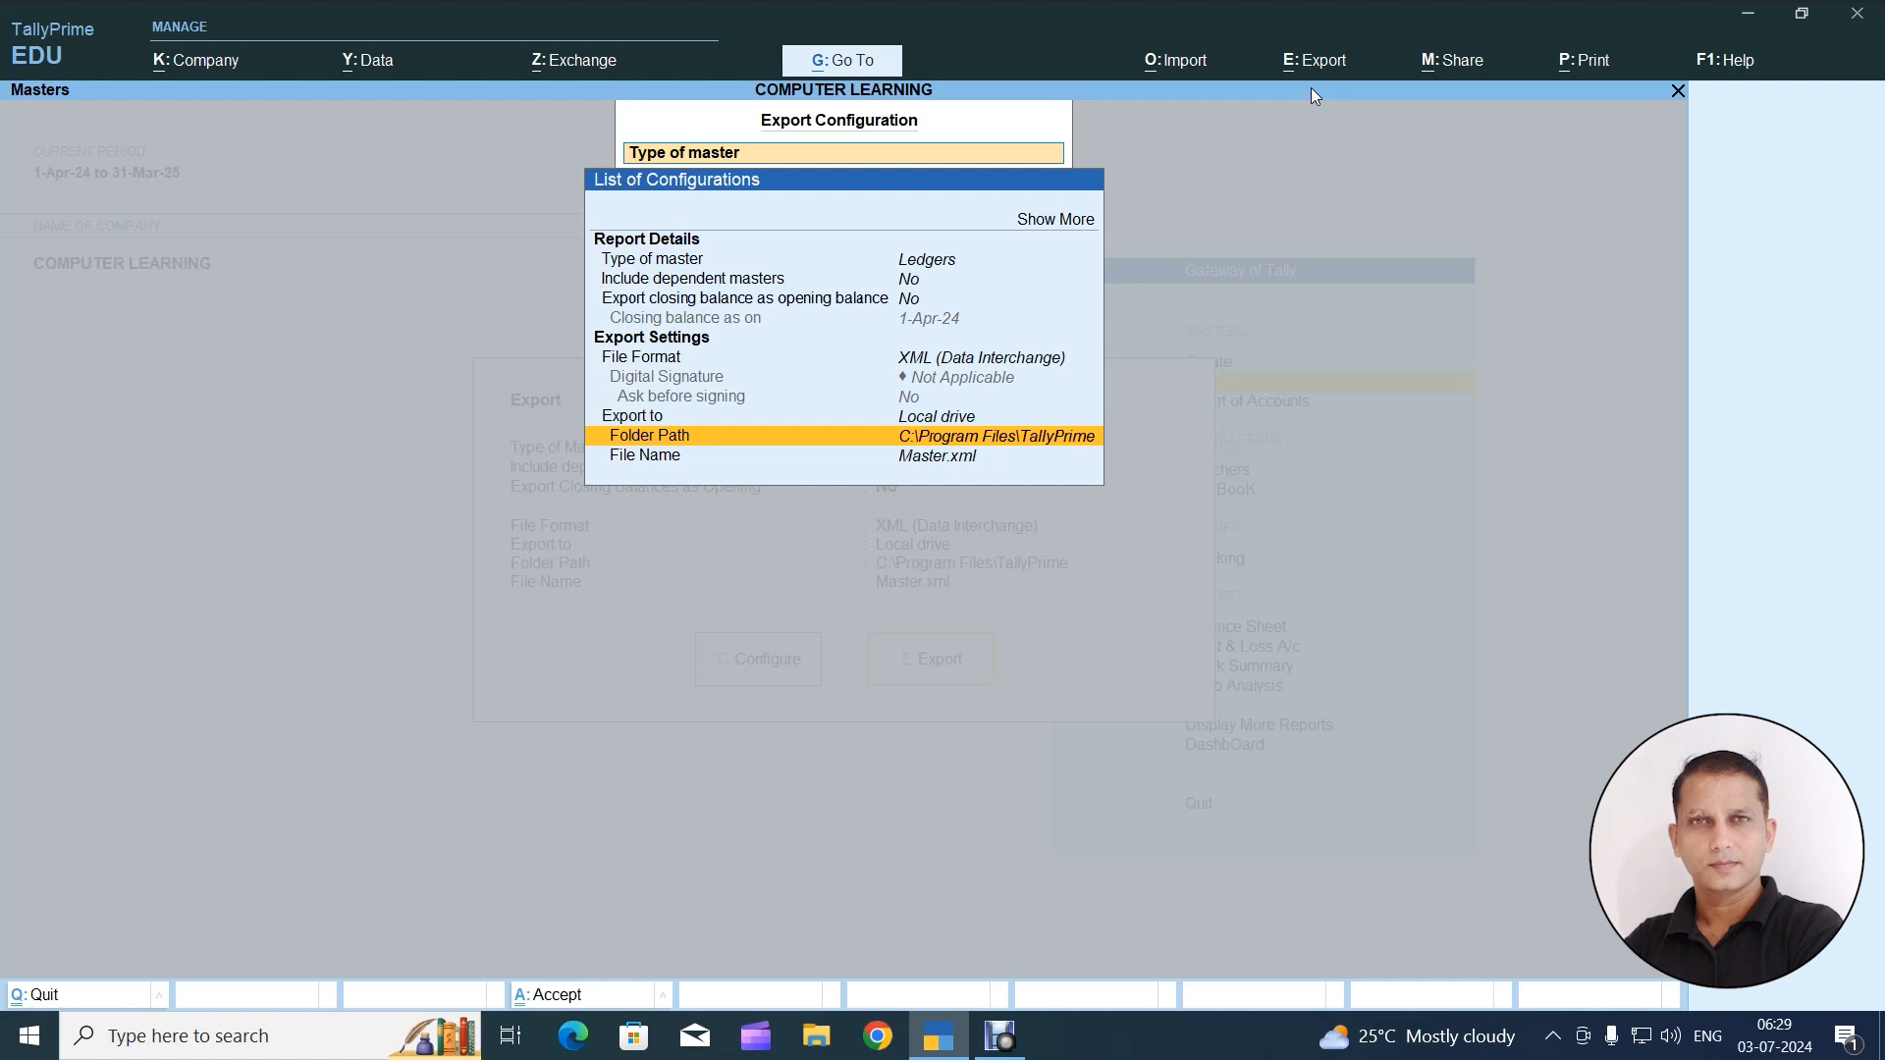
{"action": "key", "text": "Return"}
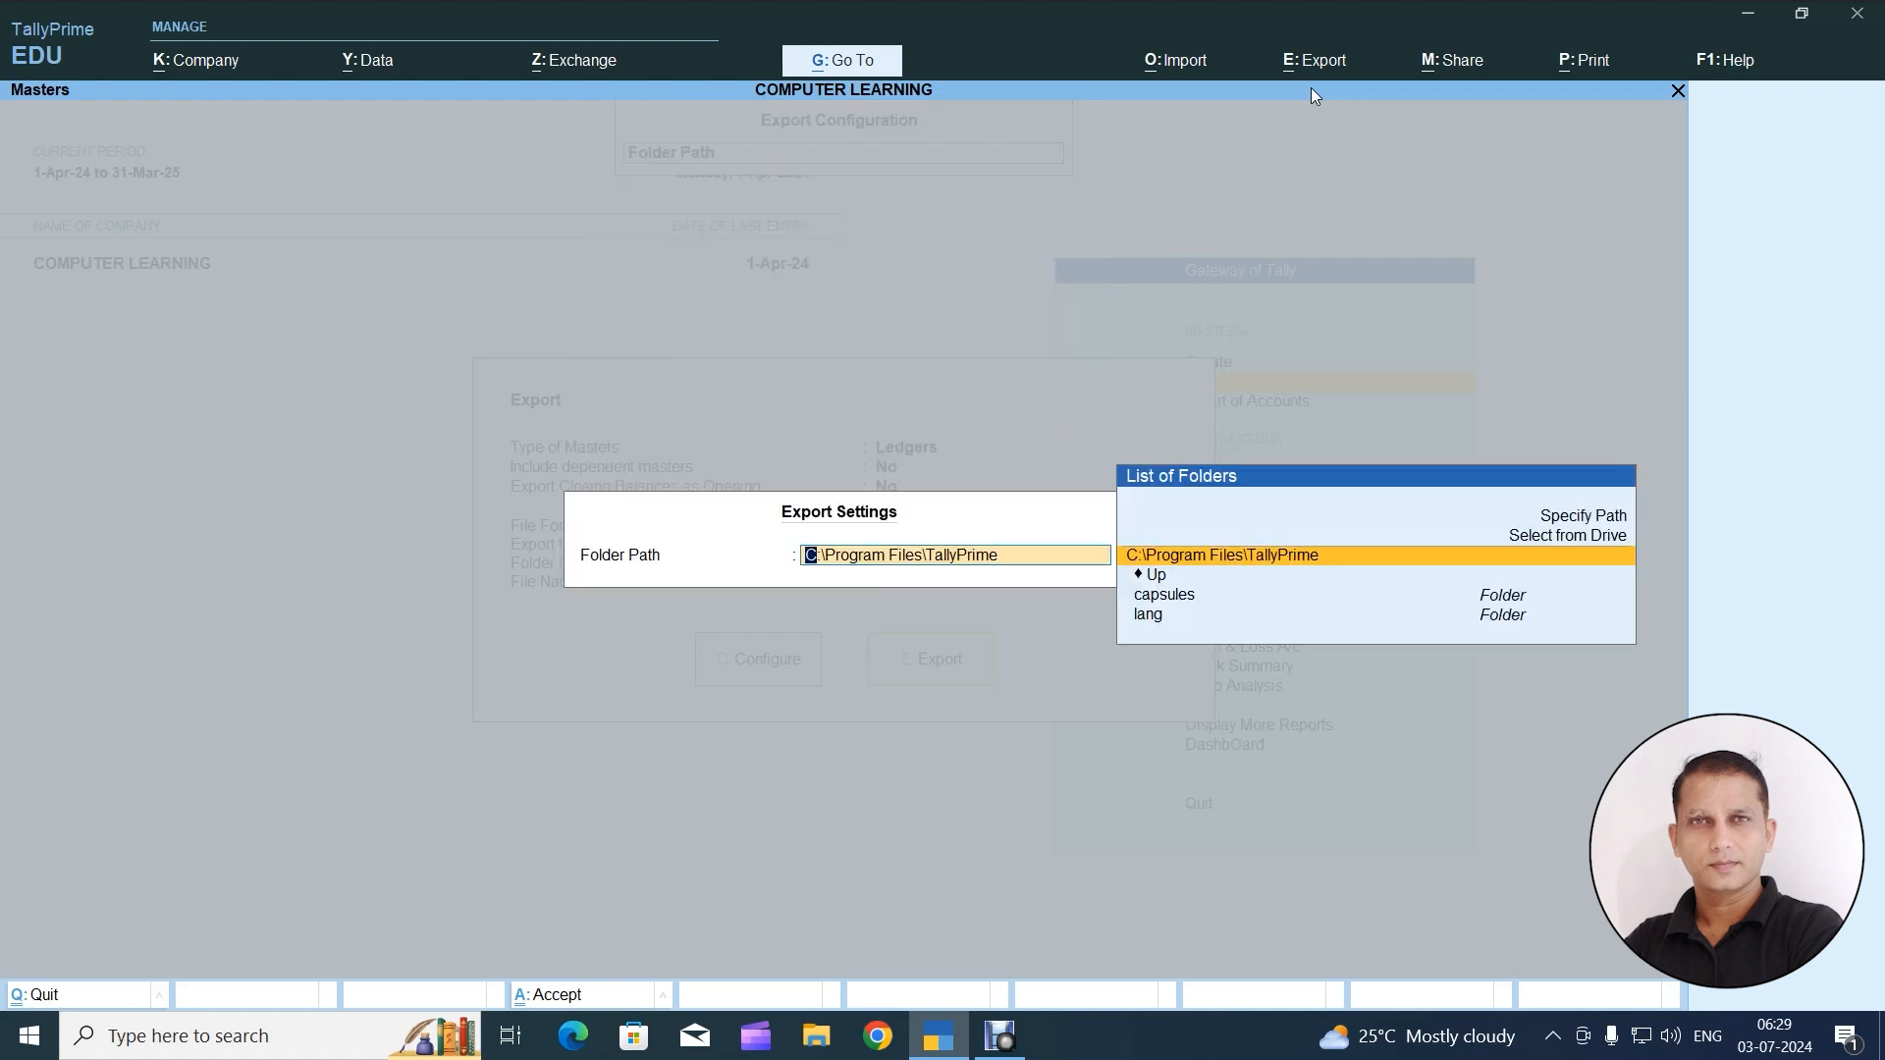
{"action": "key", "text": "Up"}
{"action": "key", "text": "Up"}
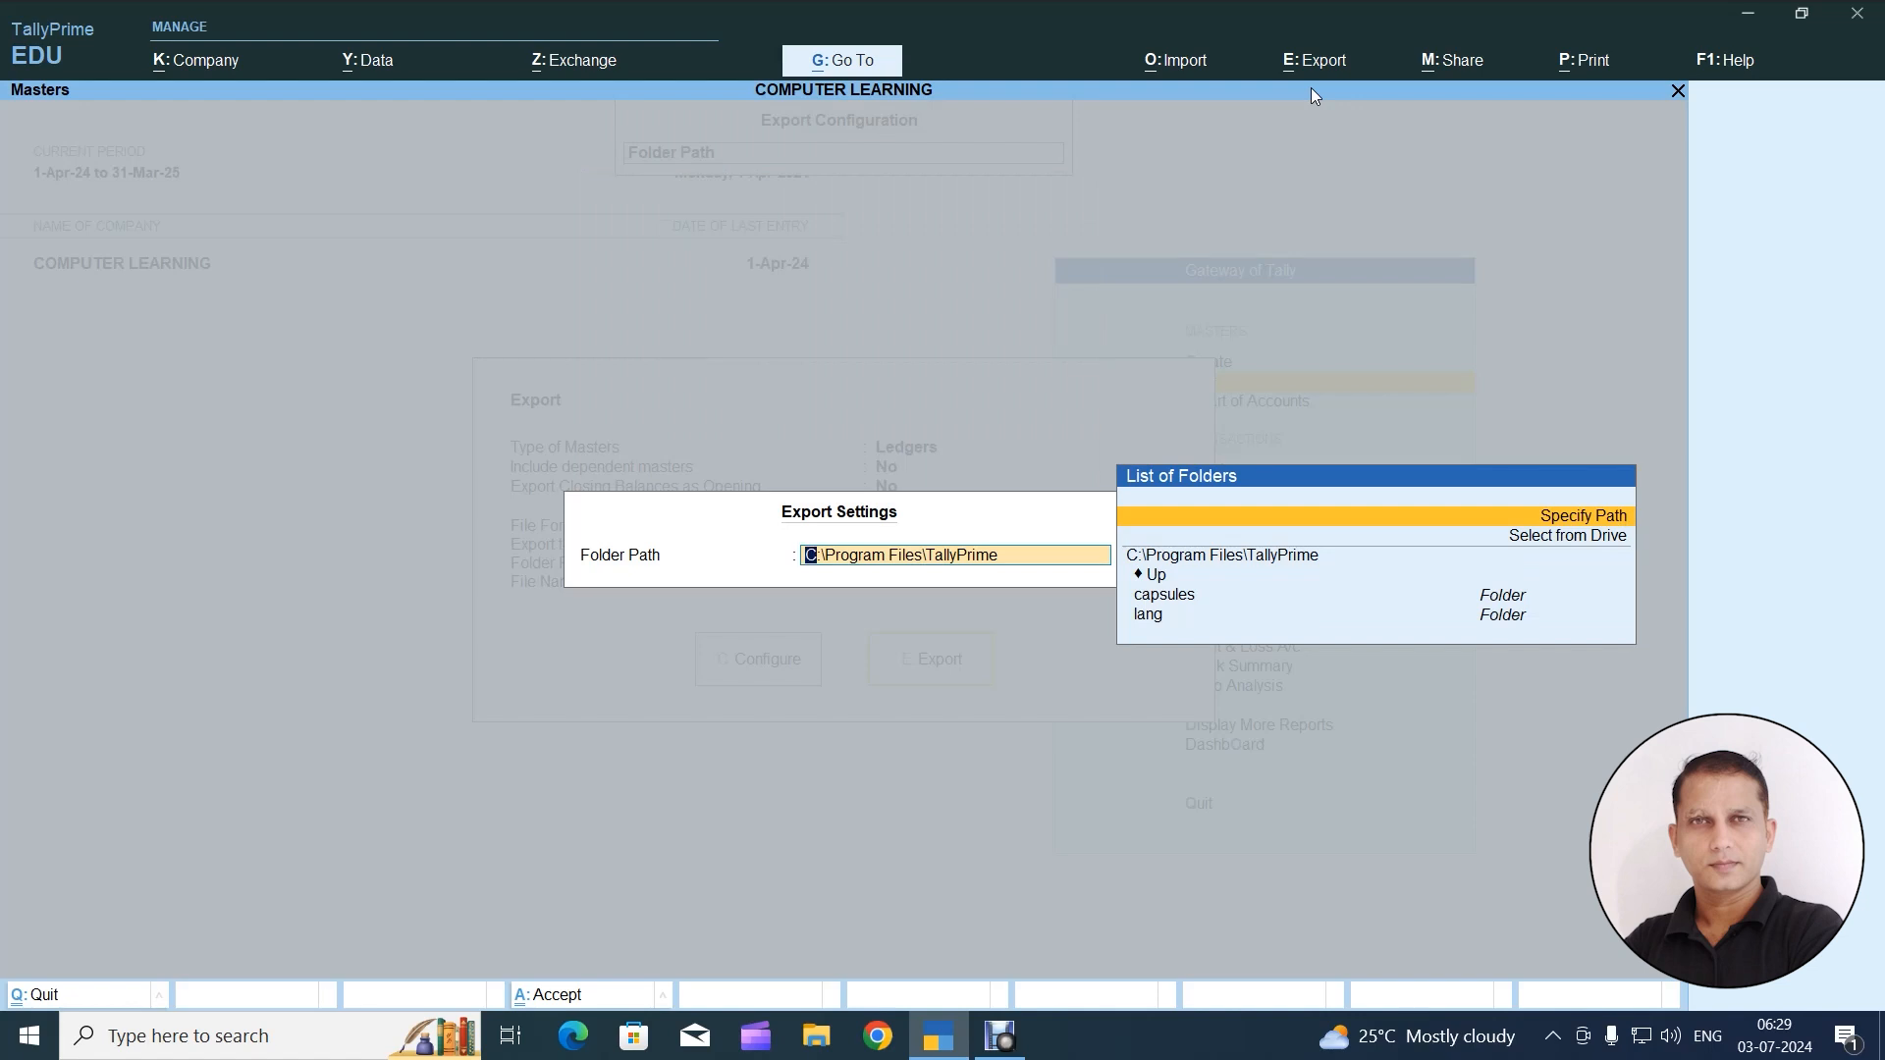
{"action": "key", "text": "Down"}
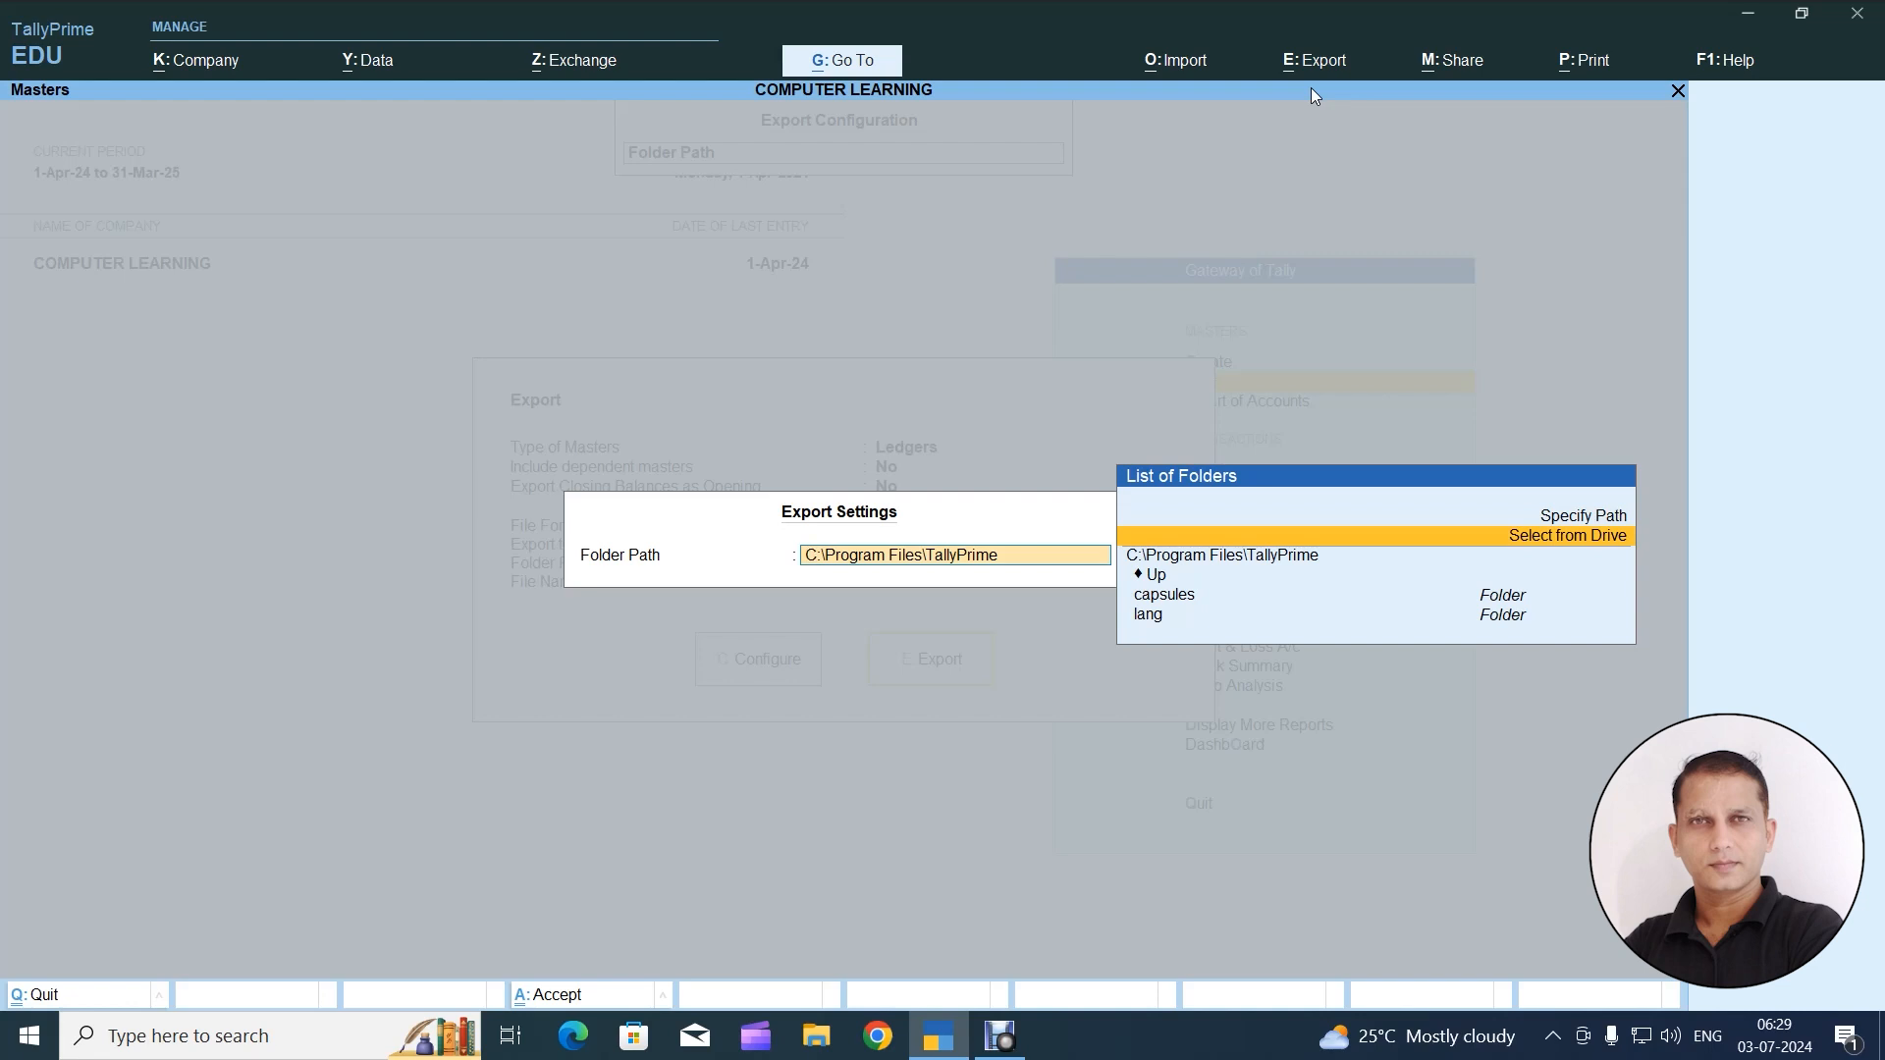
{"action": "key", "text": "Return"}
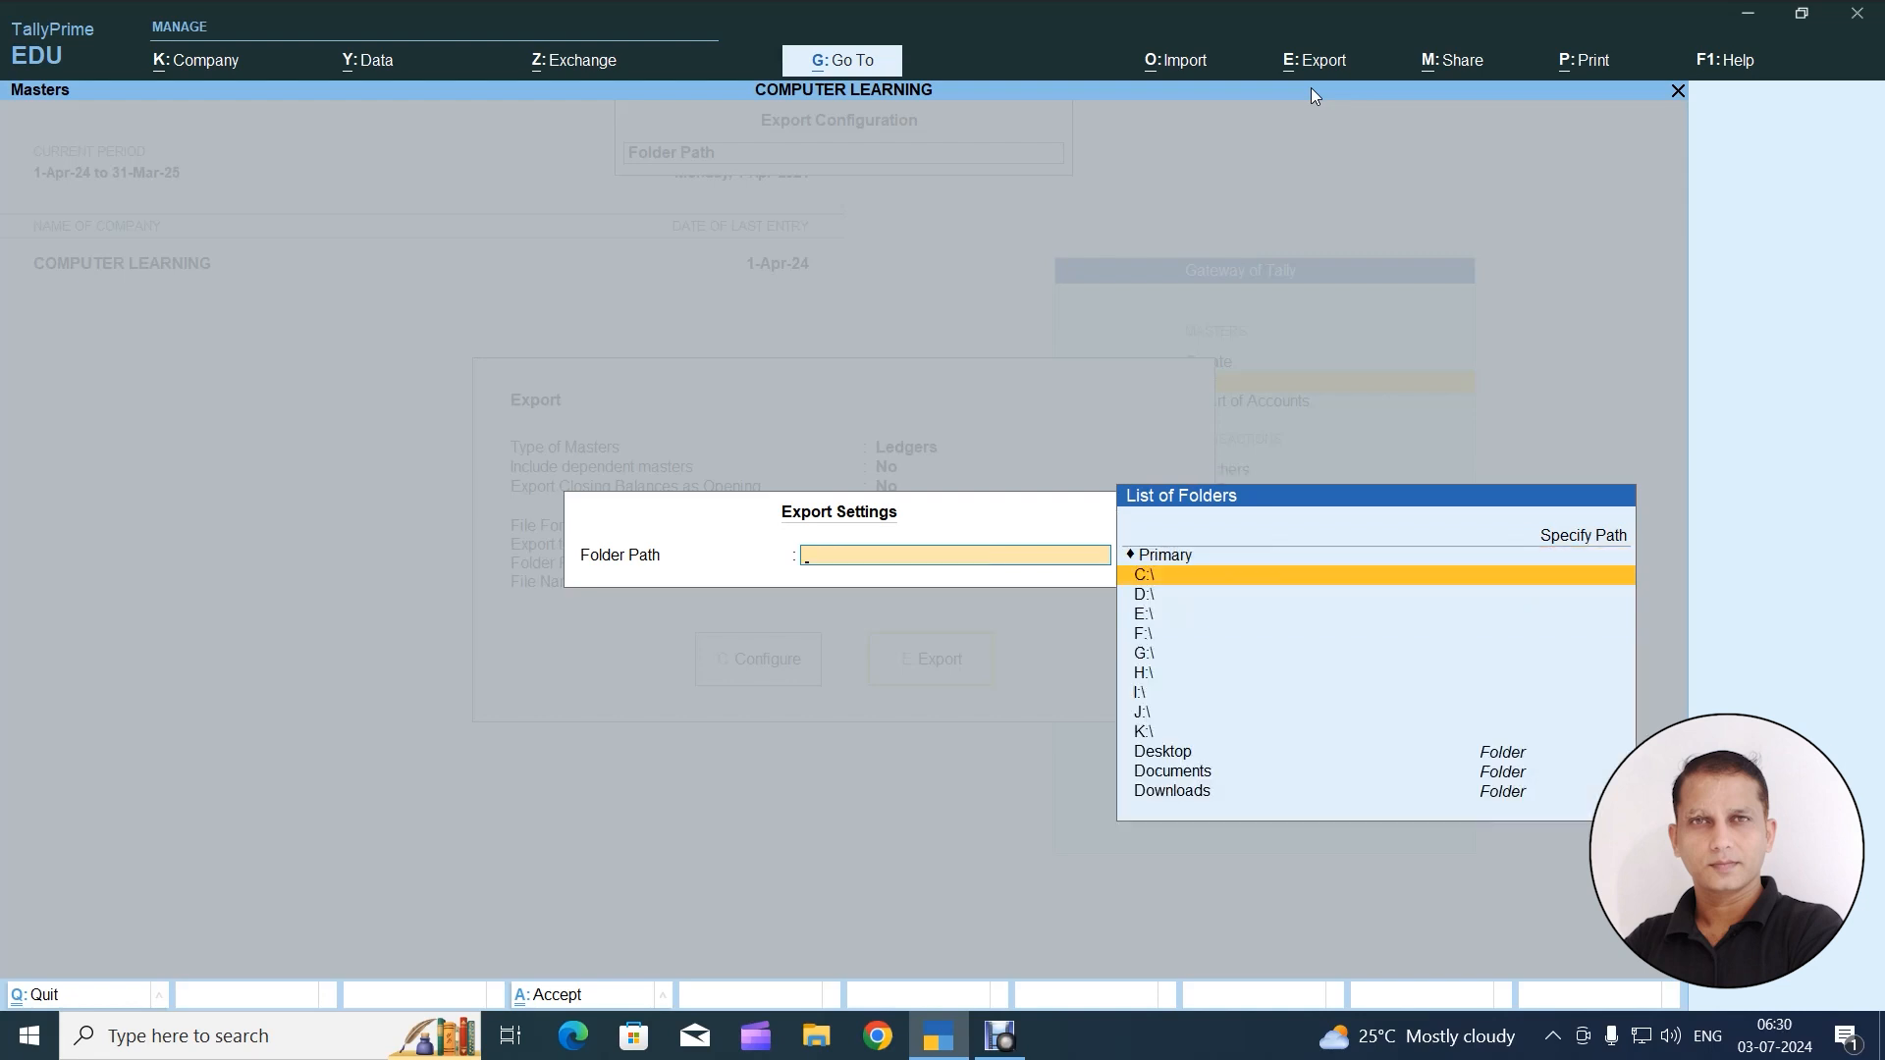
{"action": "key", "text": "Down"}
{"action": "key", "text": "Down"}
{"action": "key", "text": "Up"}
{"action": "key", "text": "Down"}
{"action": "key", "text": "Down"}
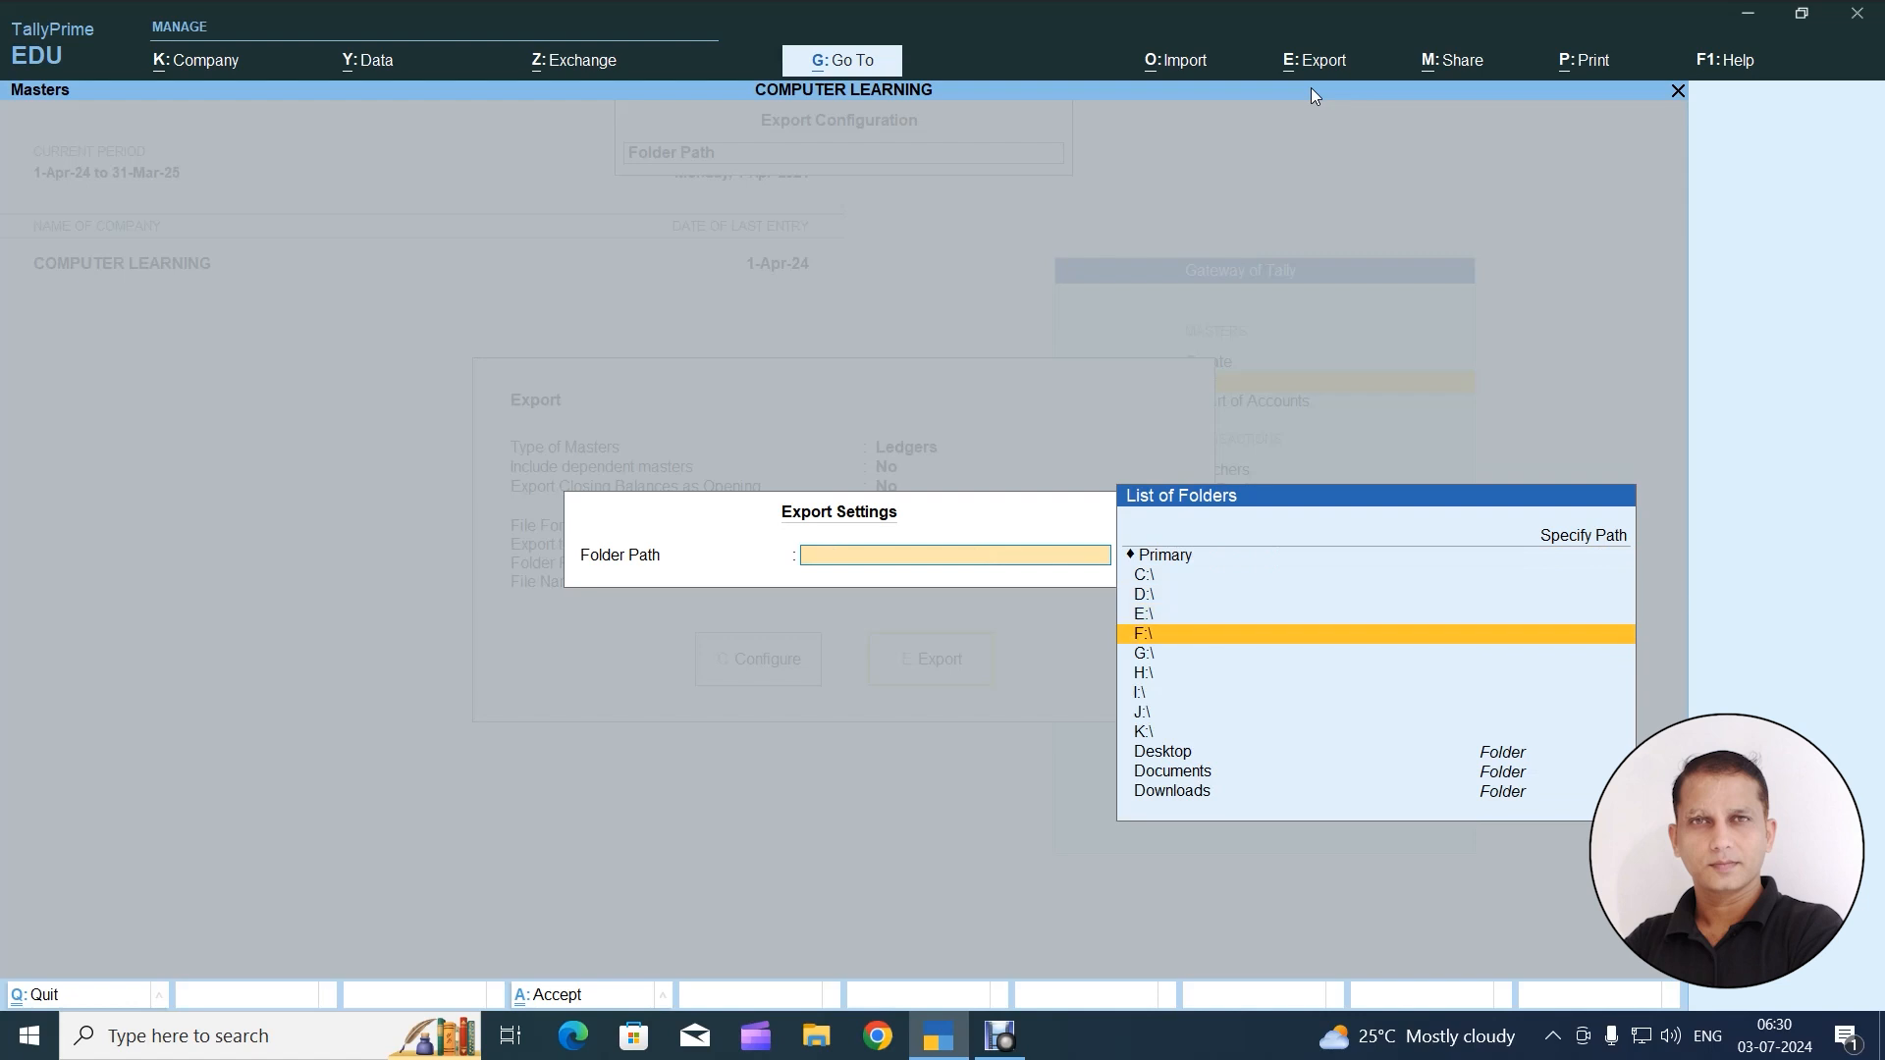
{"action": "key", "text": "Down"}
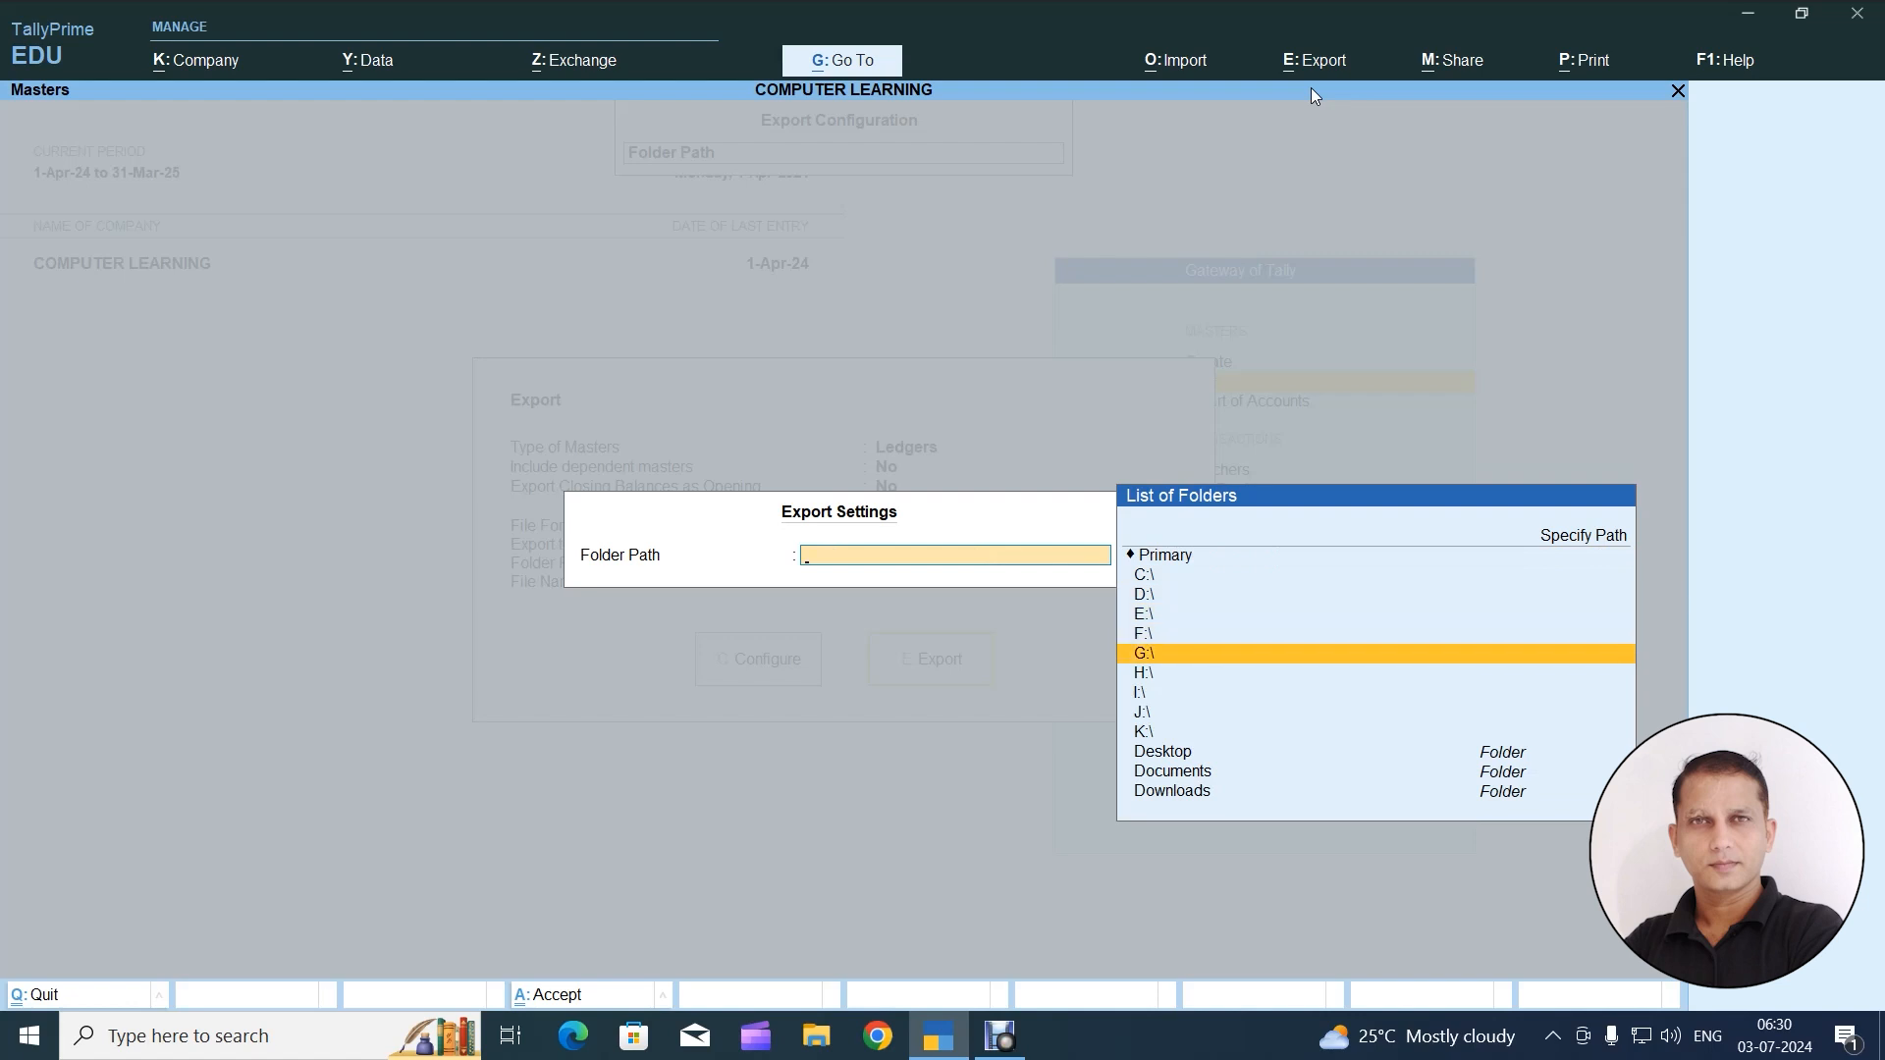
{"action": "key", "text": "Down"}
{"action": "key", "text": "Down"}
{"action": "key", "text": "Down"}
{"action": "key", "text": "Down"}
{"action": "key", "text": "Down"}
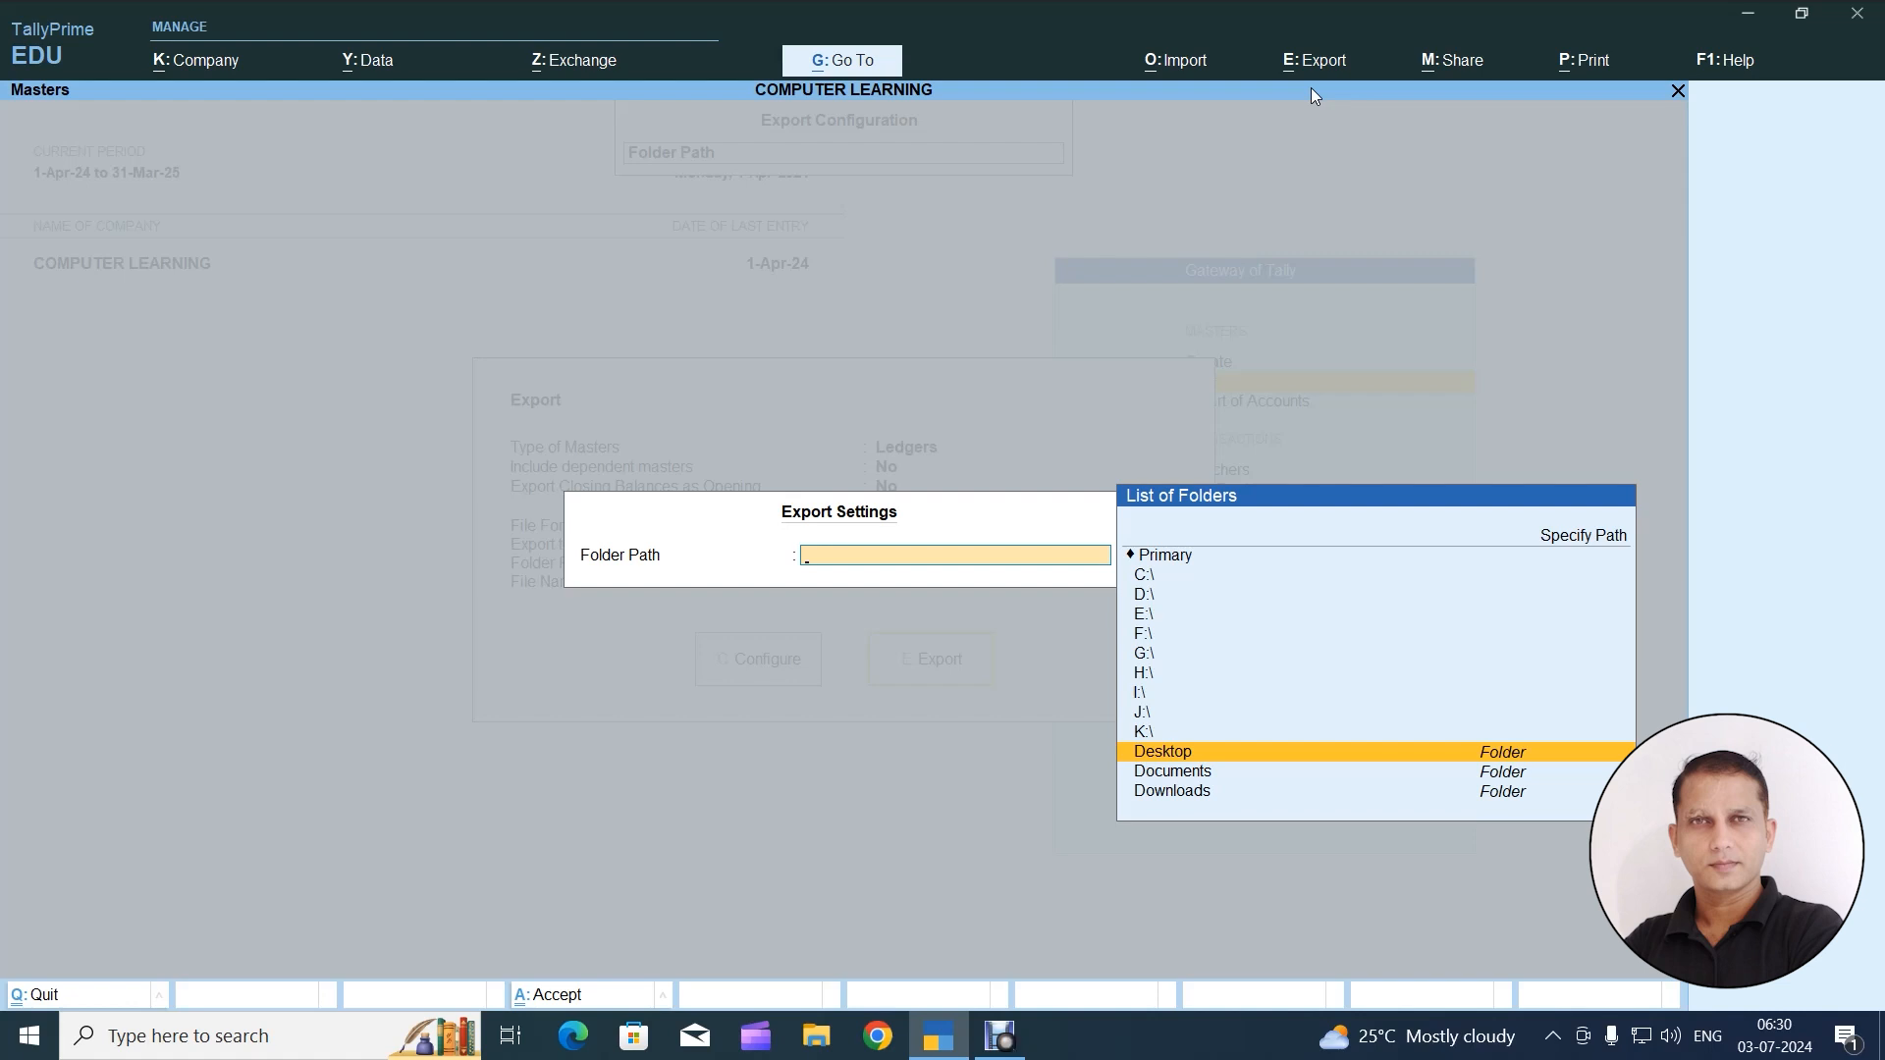
{"action": "key", "text": "Return"}
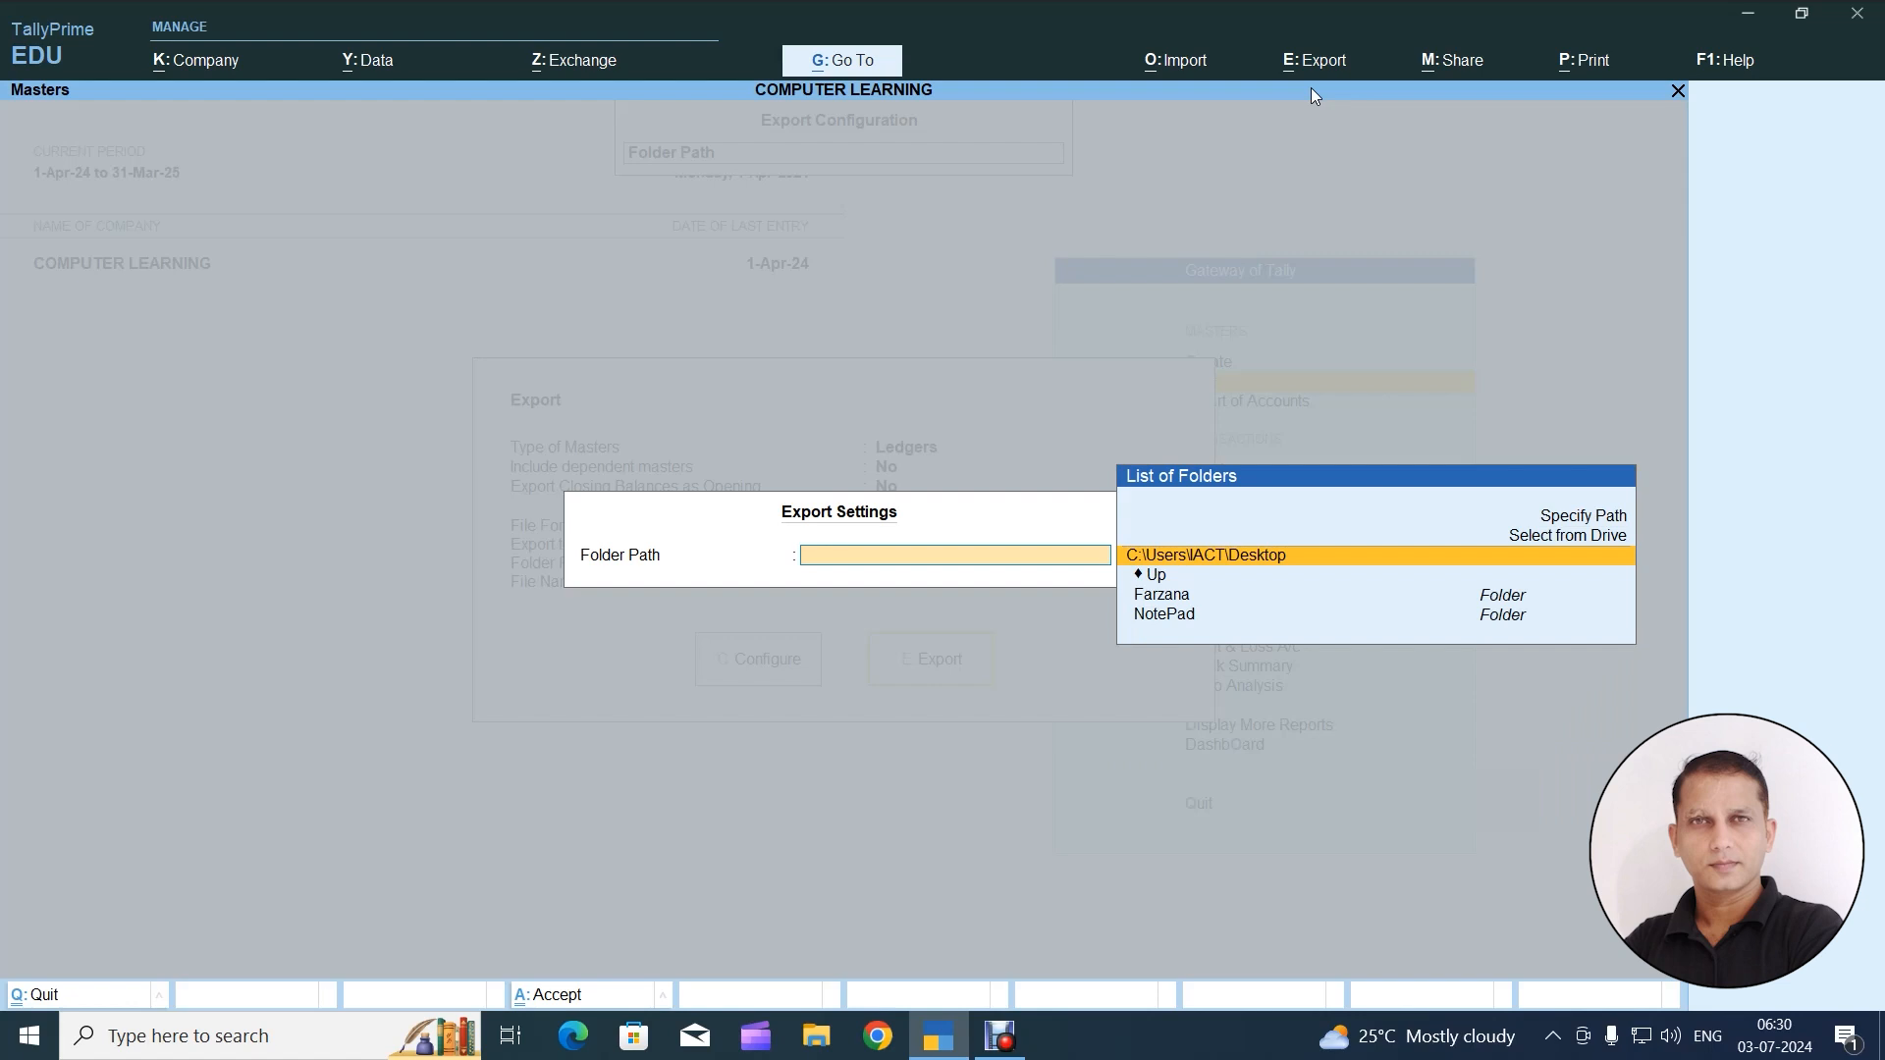
{"action": "key", "text": "Return"}
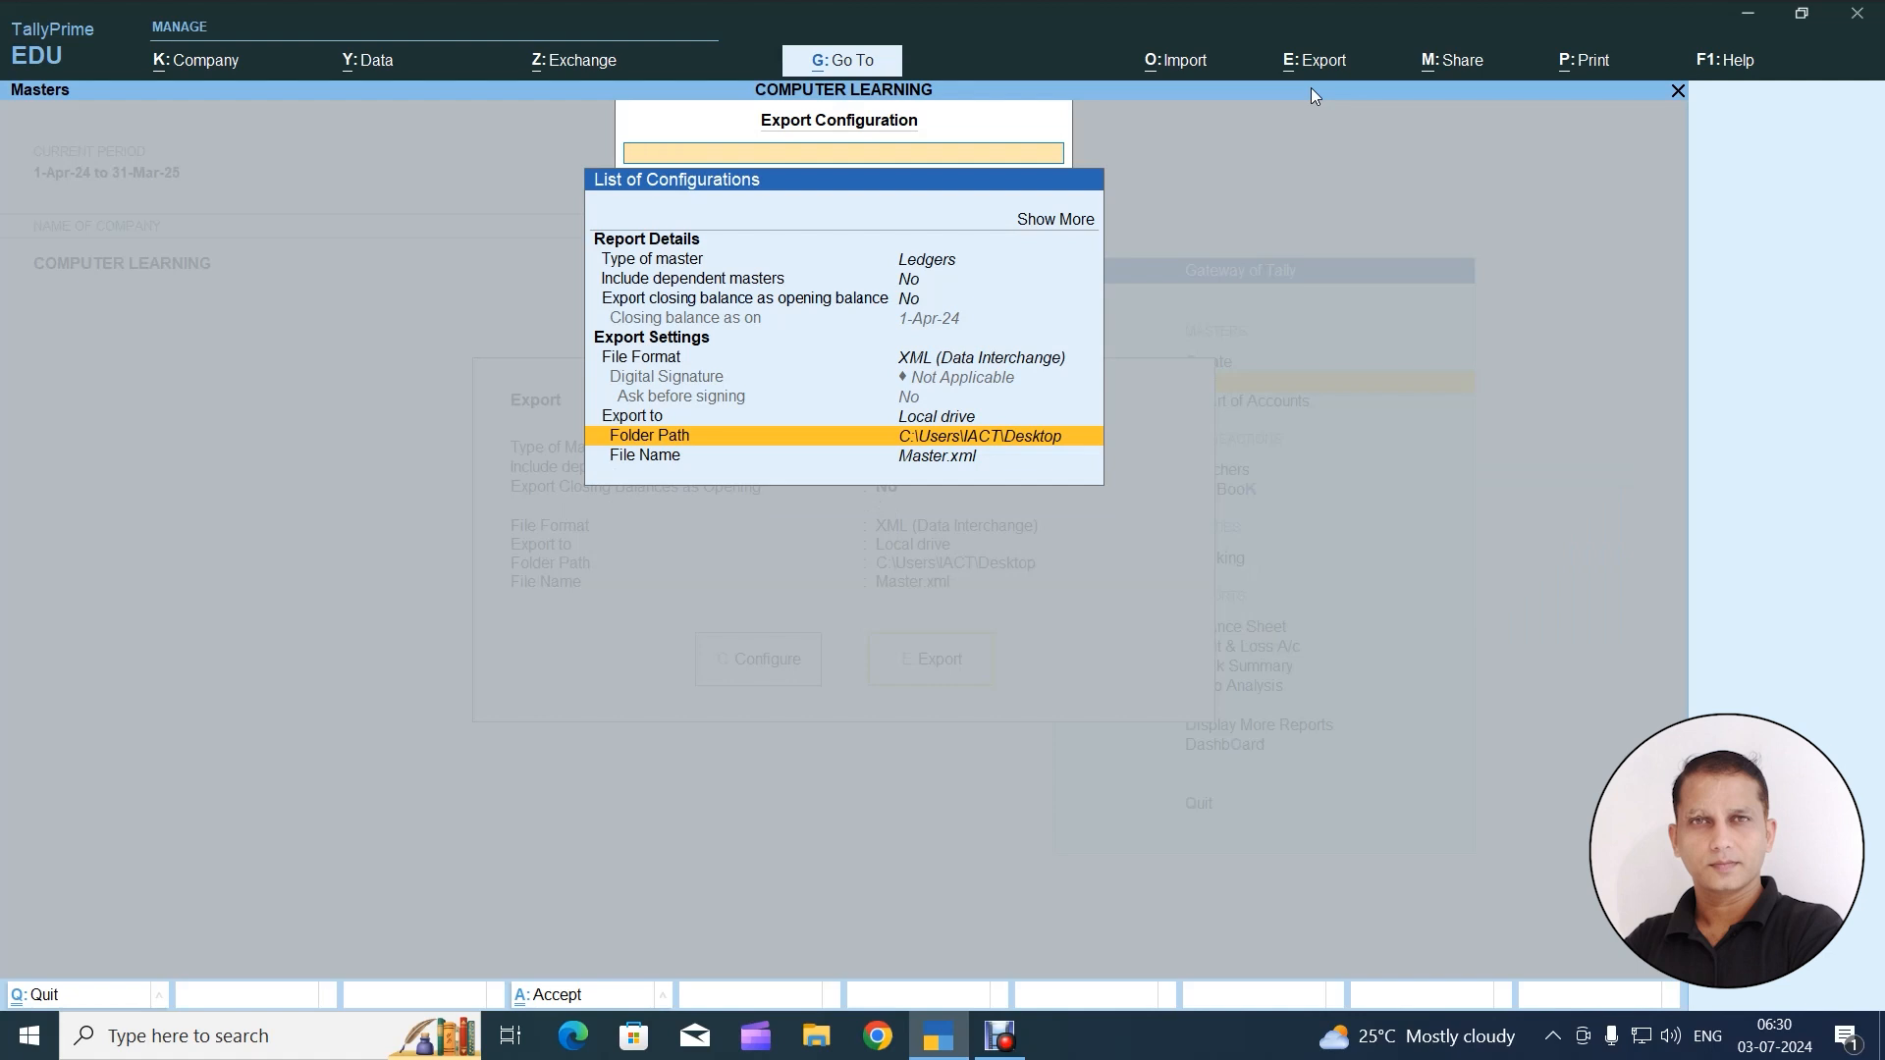
Accept the configuration, export the ledgers as Master.xml to the Desktop, and minimize the Desktop folder window
{"action": "key", "text": "ctrl+a"}
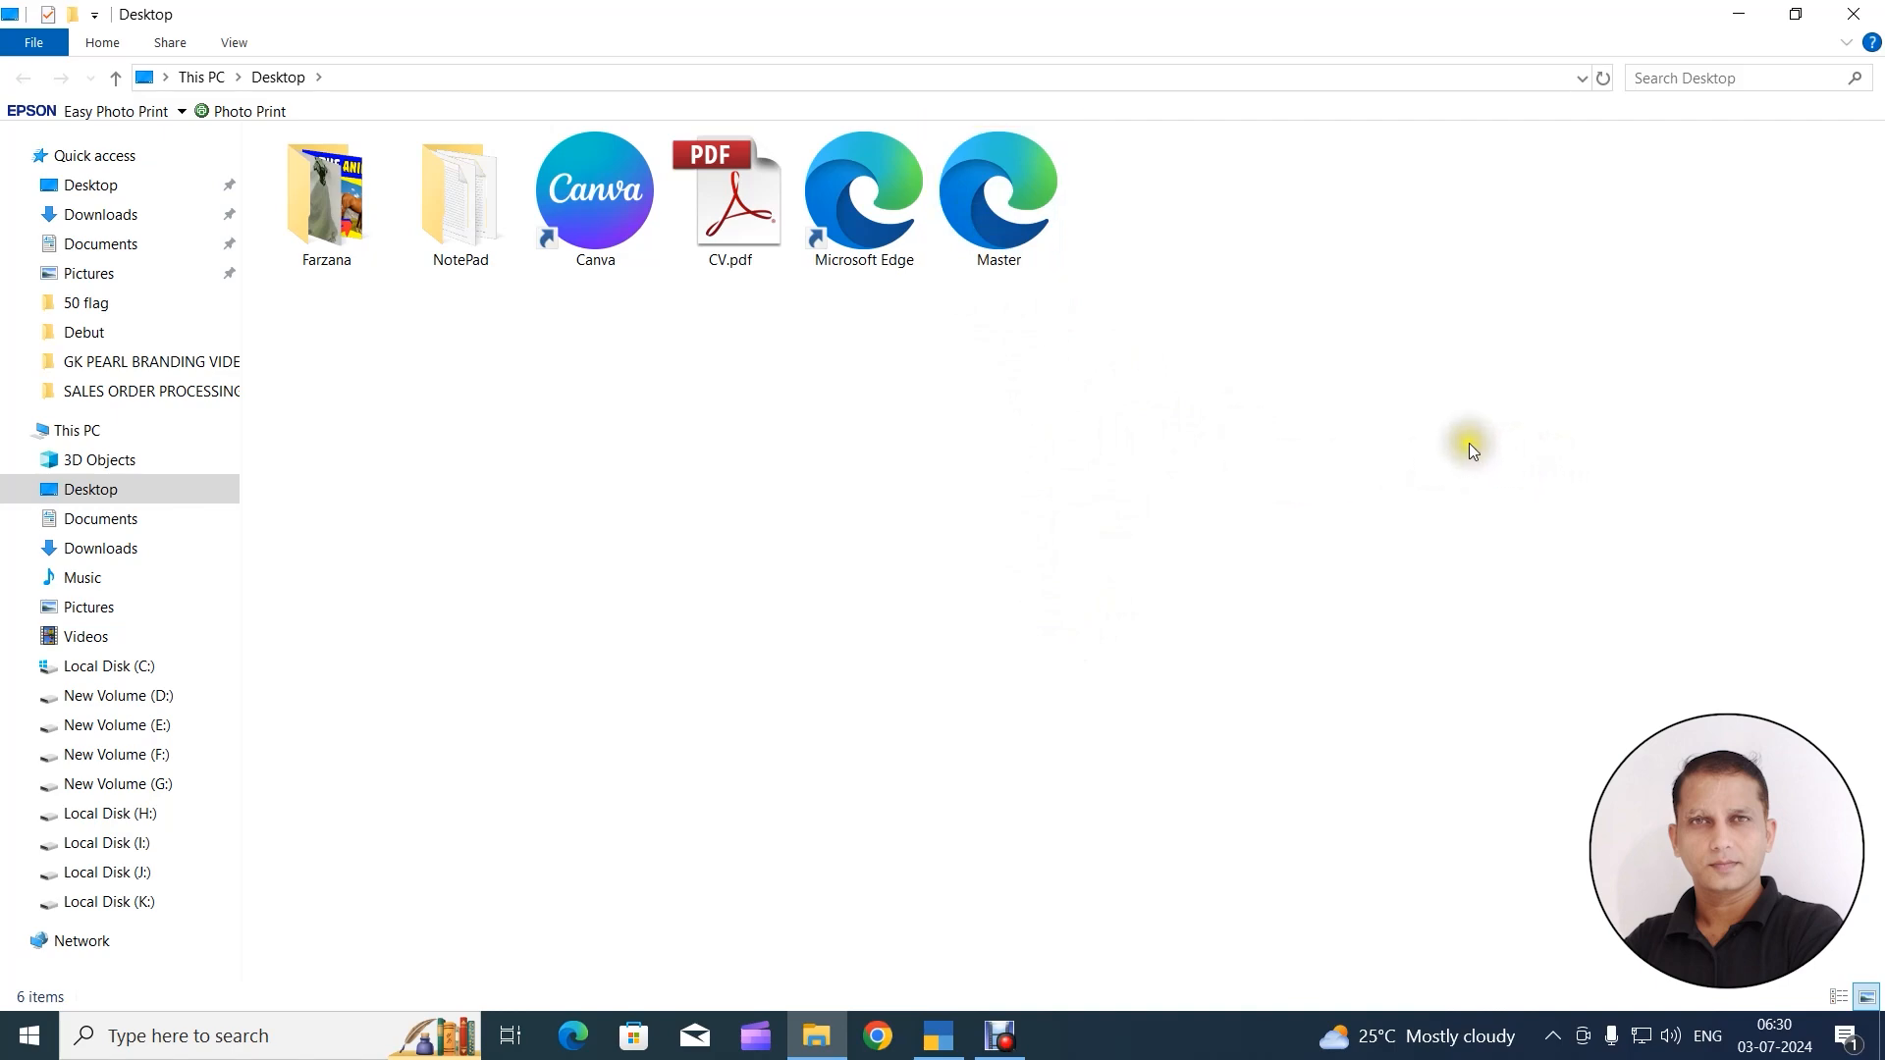
{"action": "left_click", "coordinate": [1747, 17]}
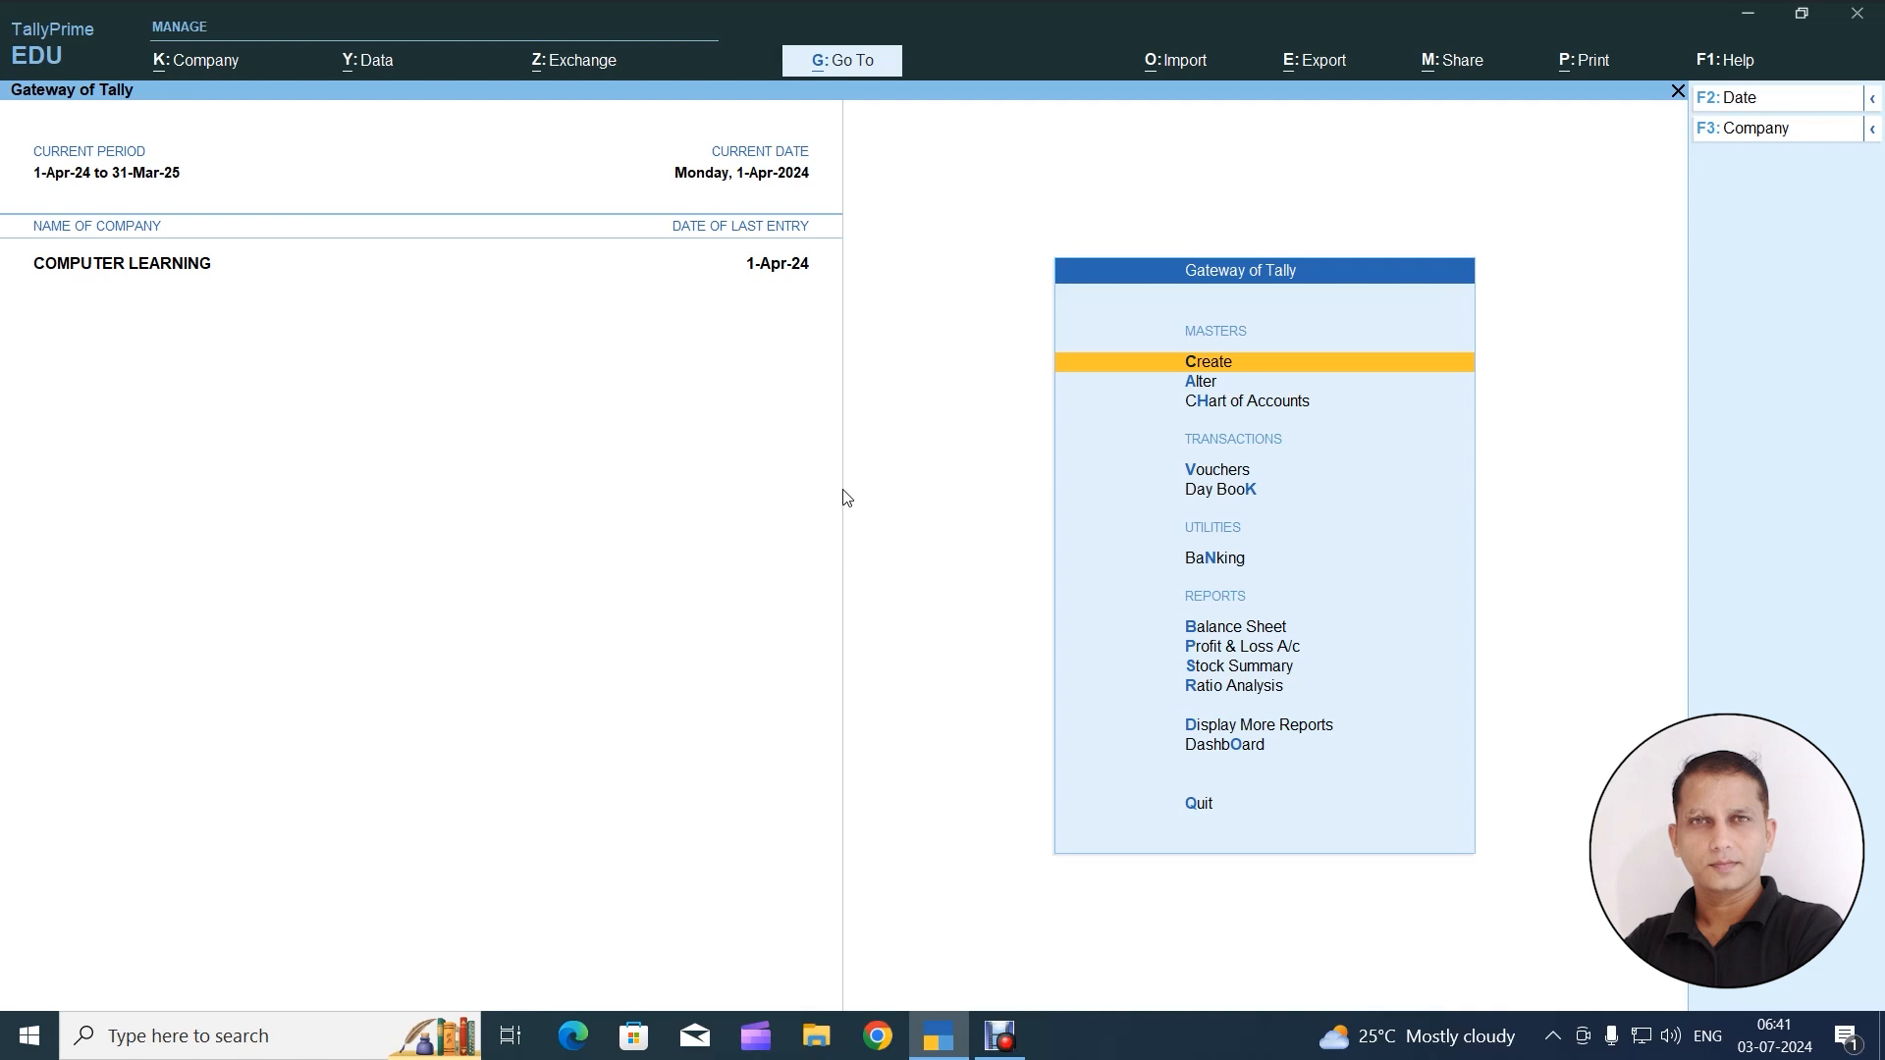
Open the company named New Company from the data folder alongside COMPUTER LEARNING
{"action": "key", "text": "F3"}
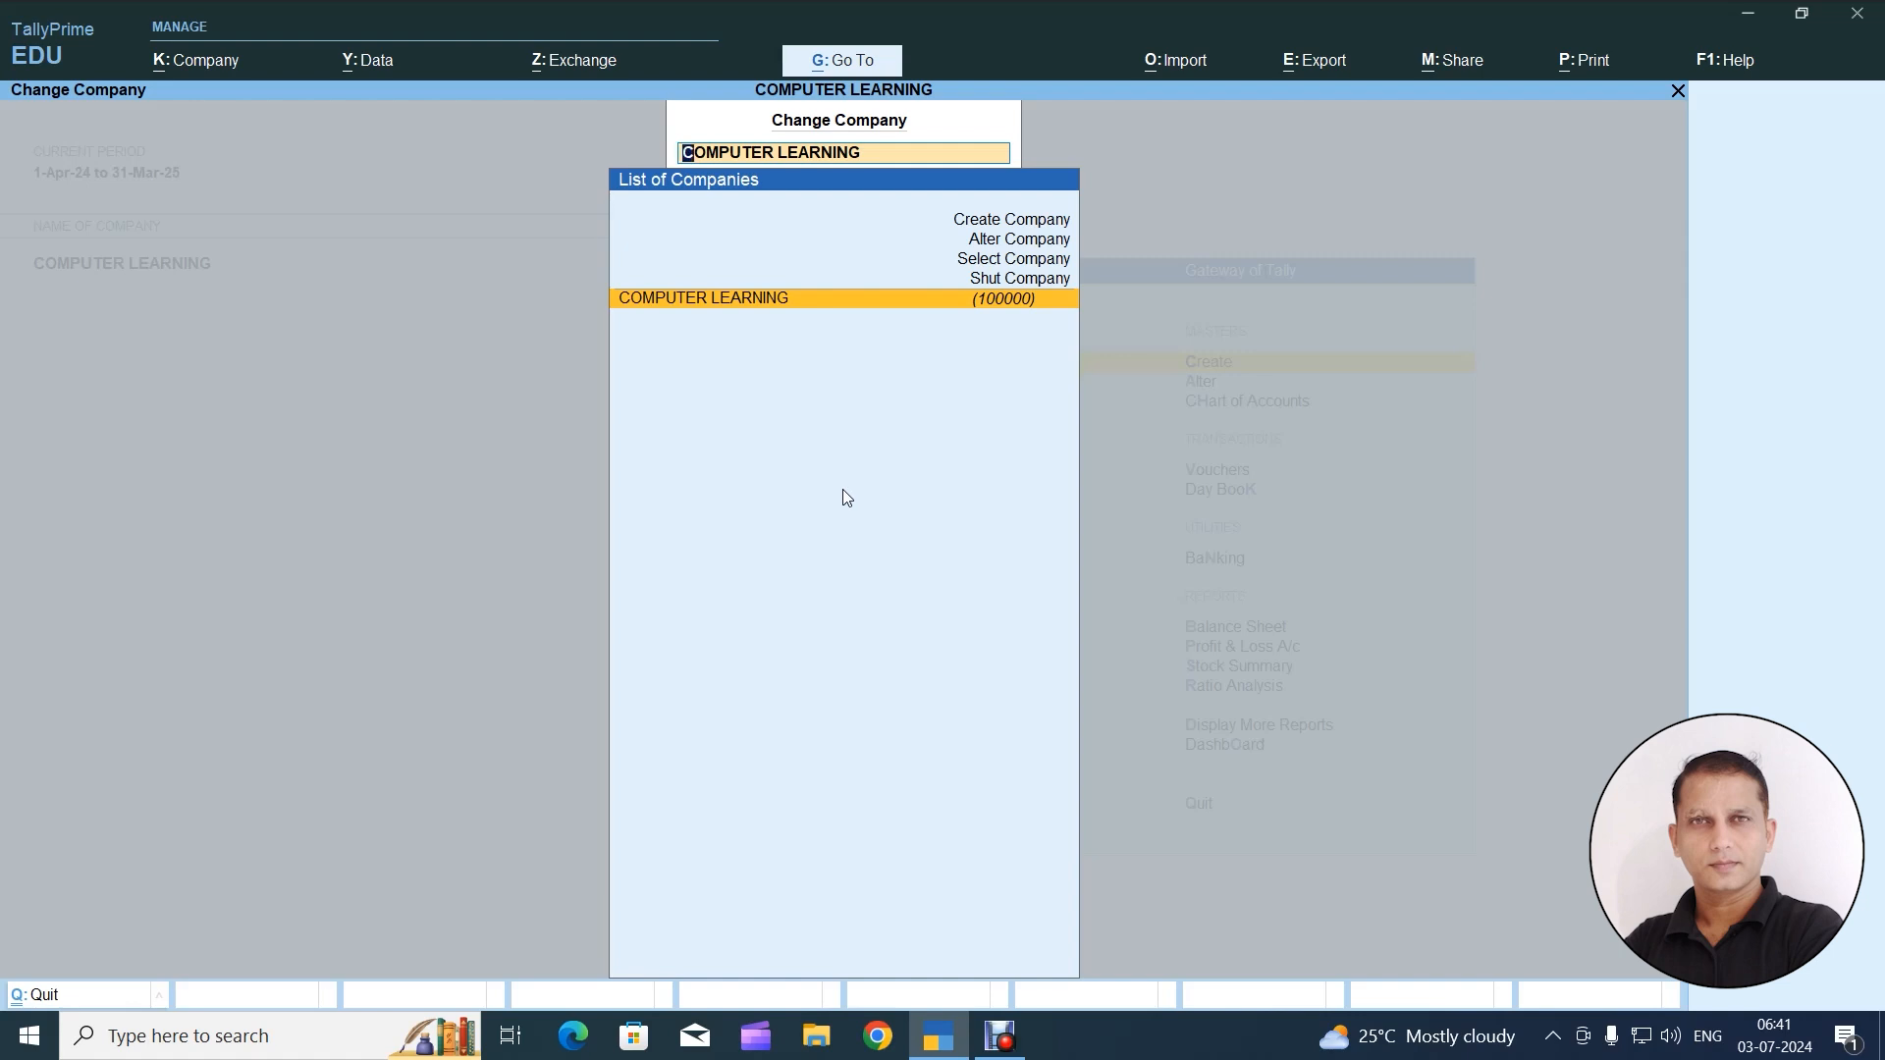
{"action": "key", "text": "Up"}
{"action": "key", "text": "Up"}
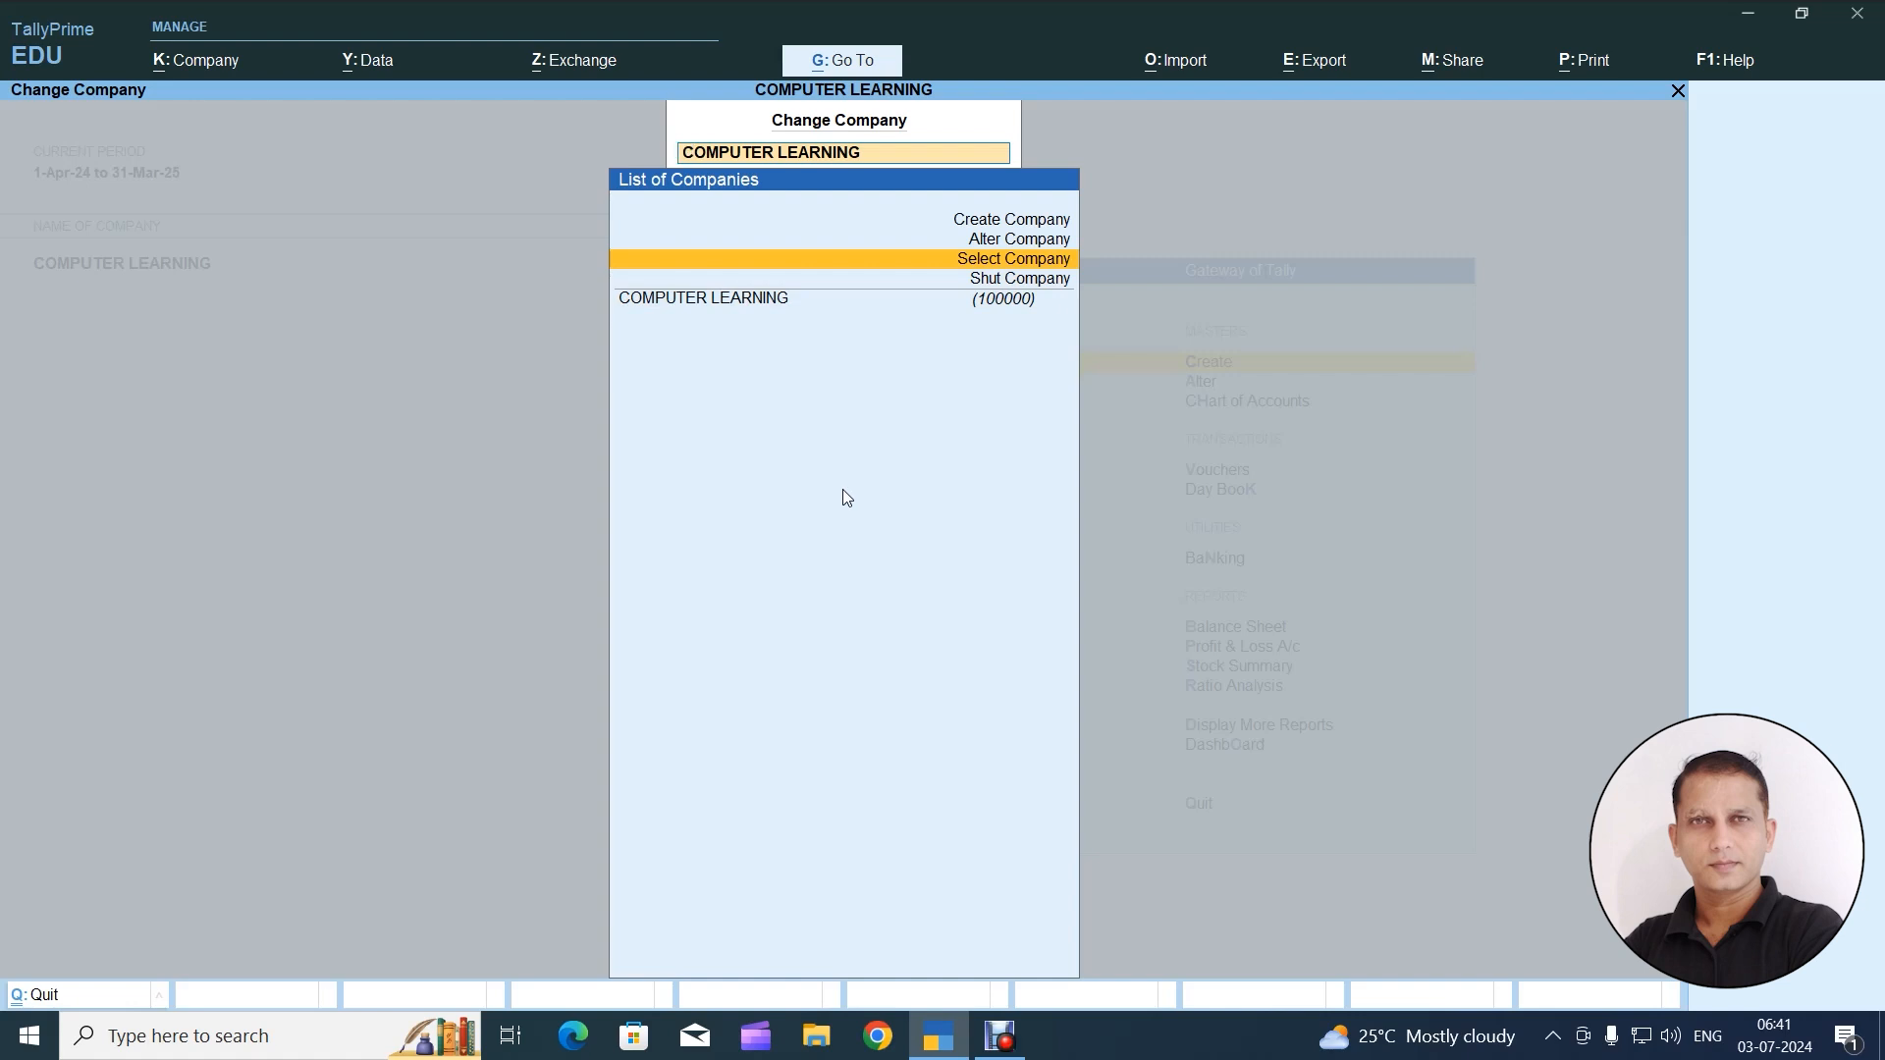
{"action": "key", "text": "Up"}
{"action": "key", "text": "Up"}
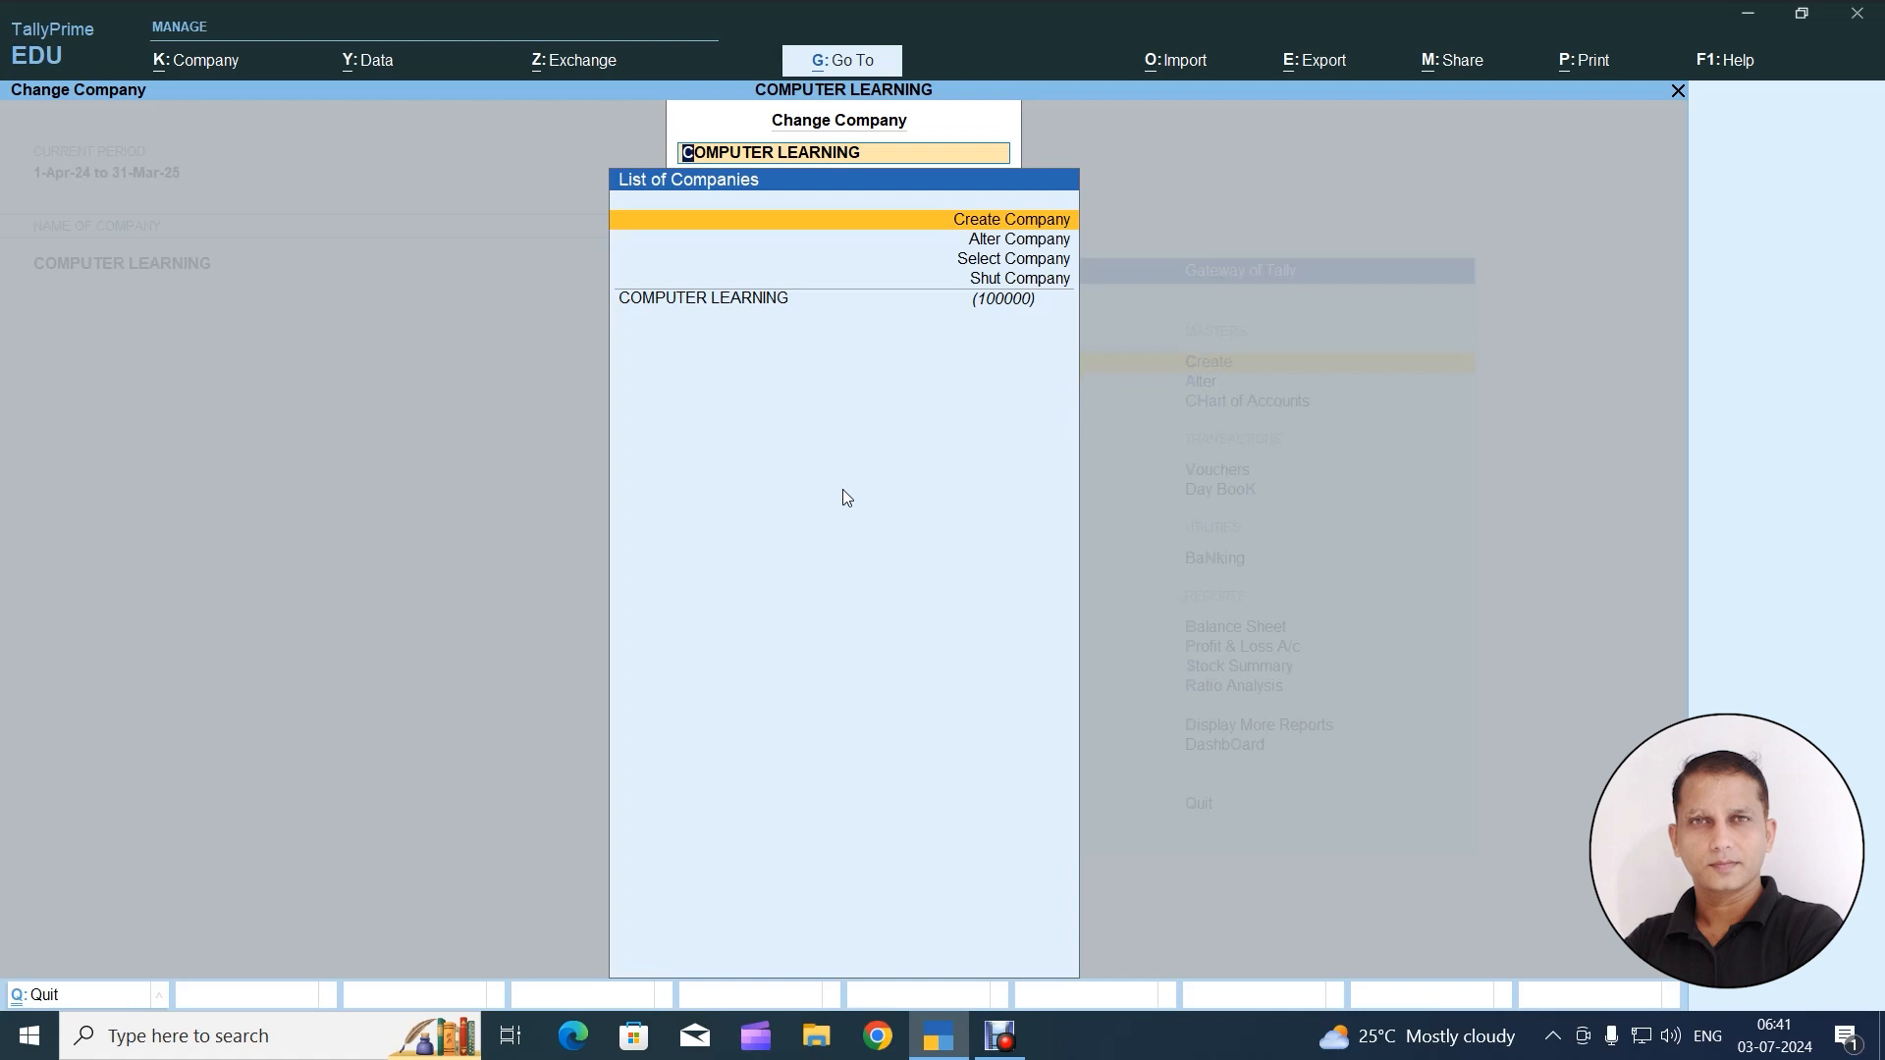
{"action": "key", "text": "Down"}
{"action": "key", "text": "Down"}
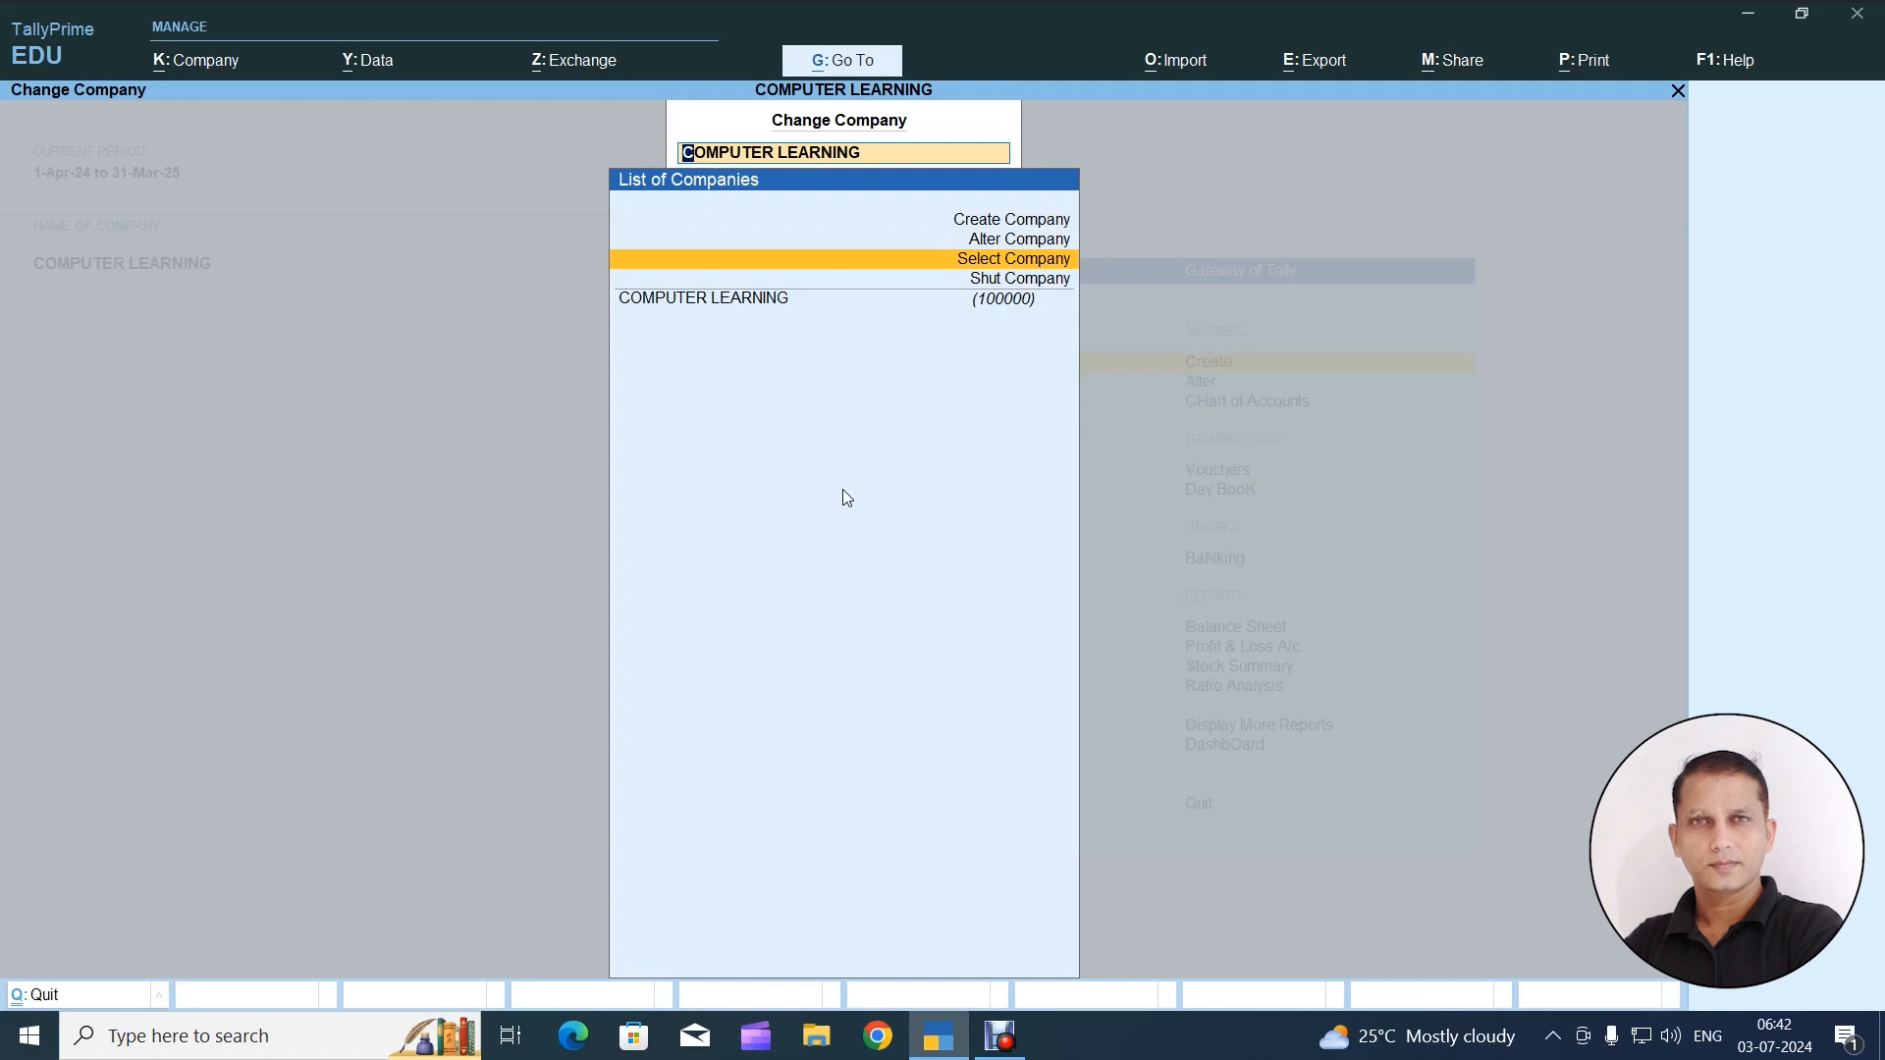
{"action": "key", "text": "Return"}
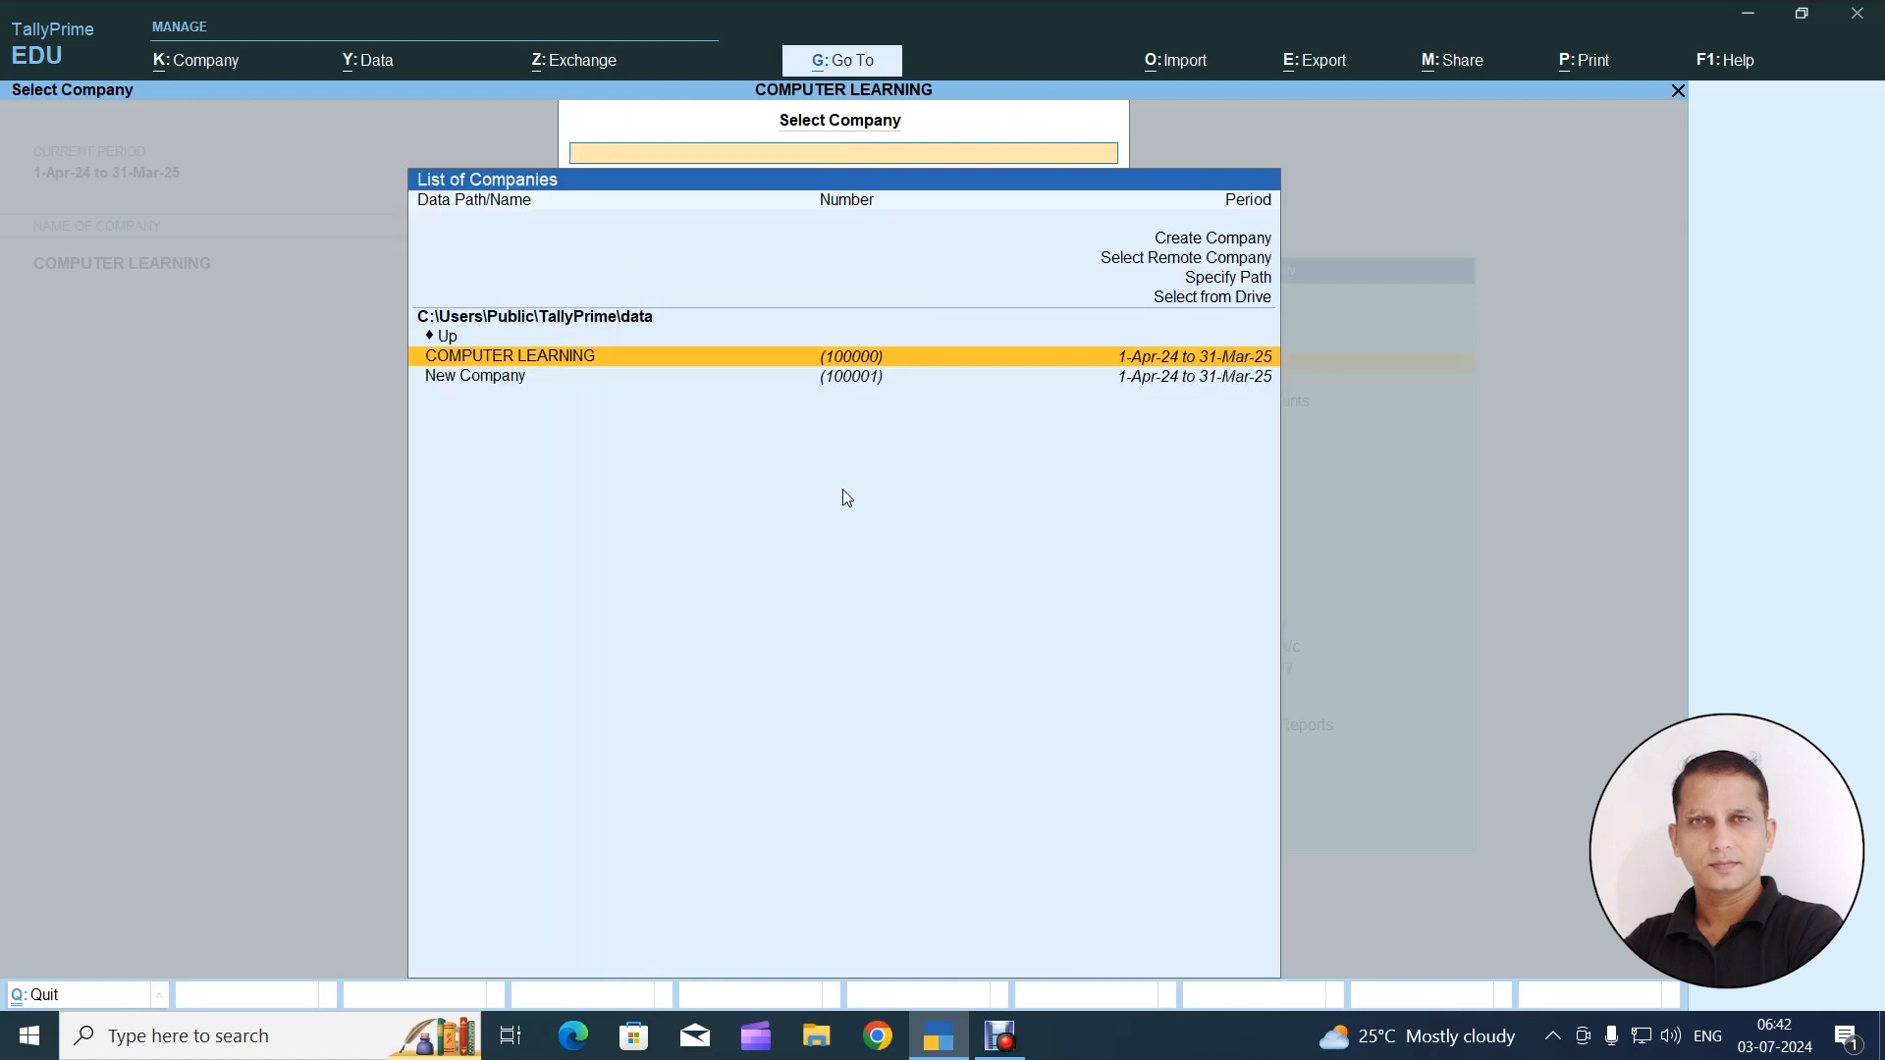
{"action": "key", "text": "Down"}
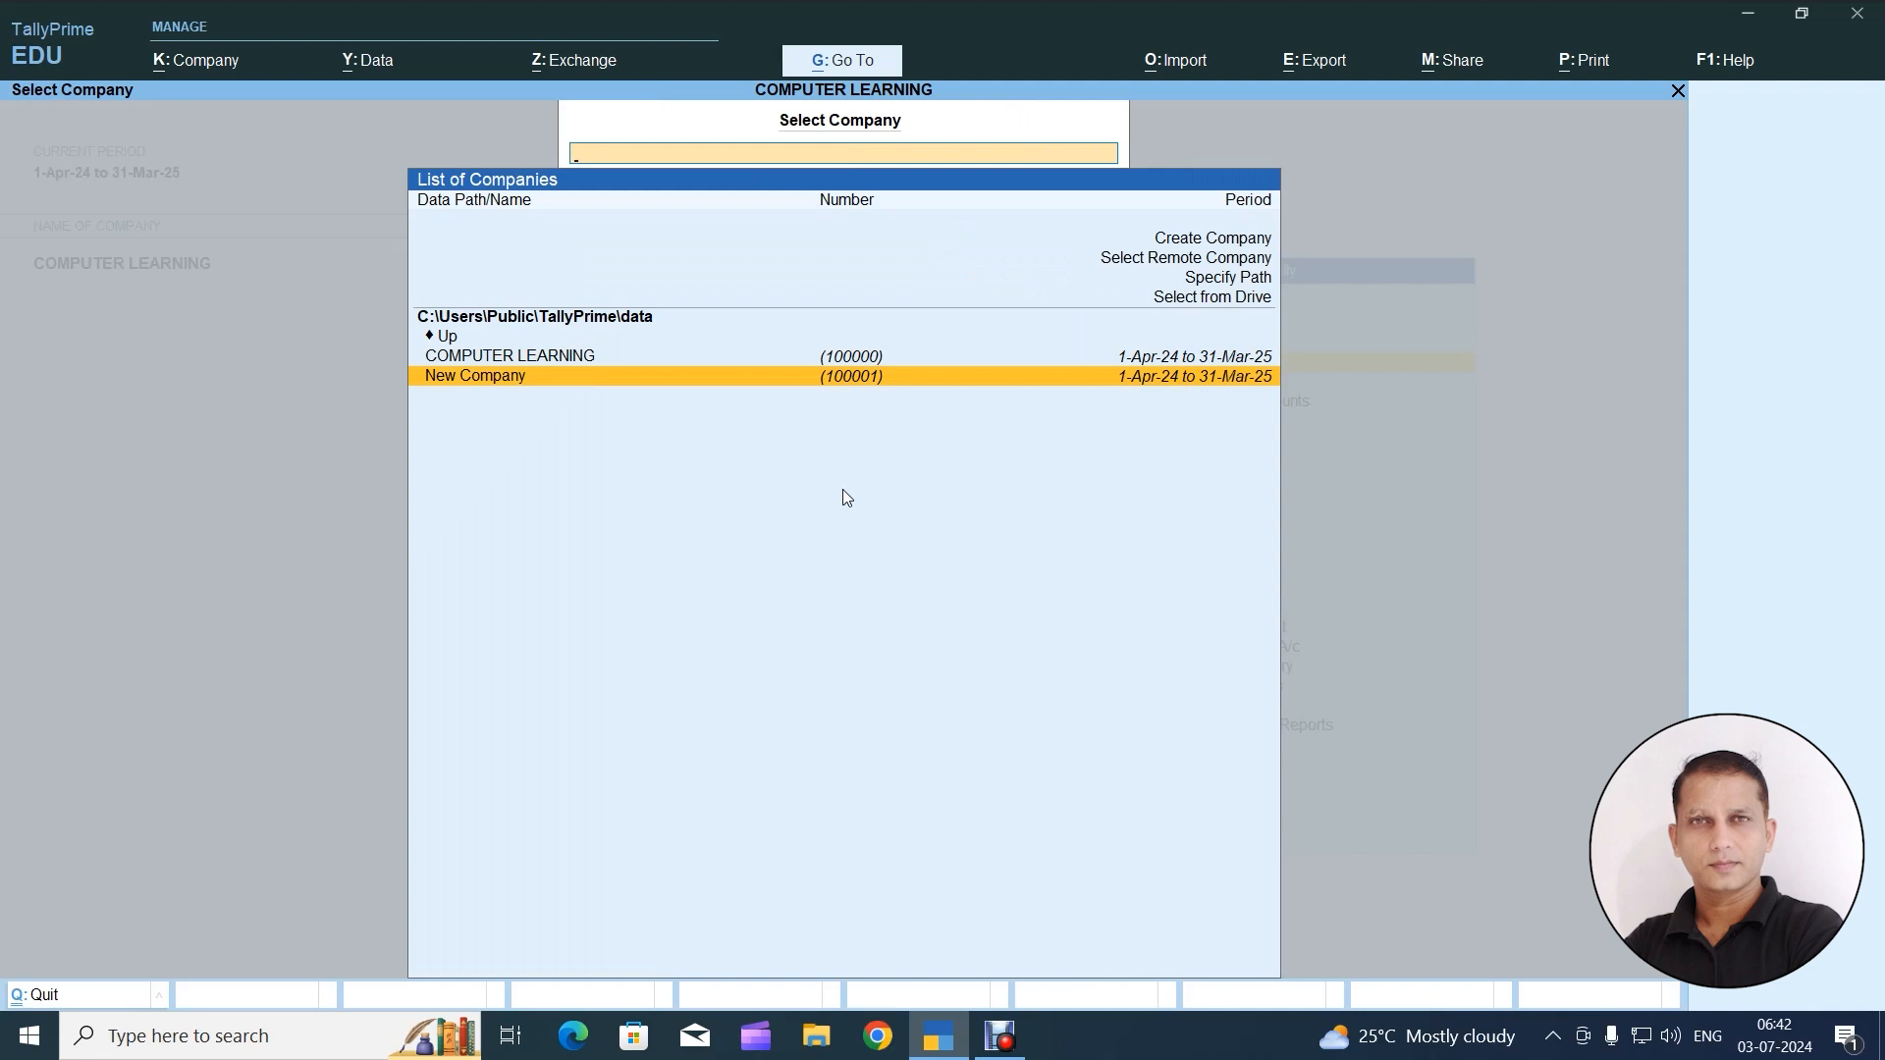
{"action": "key", "text": "Return"}
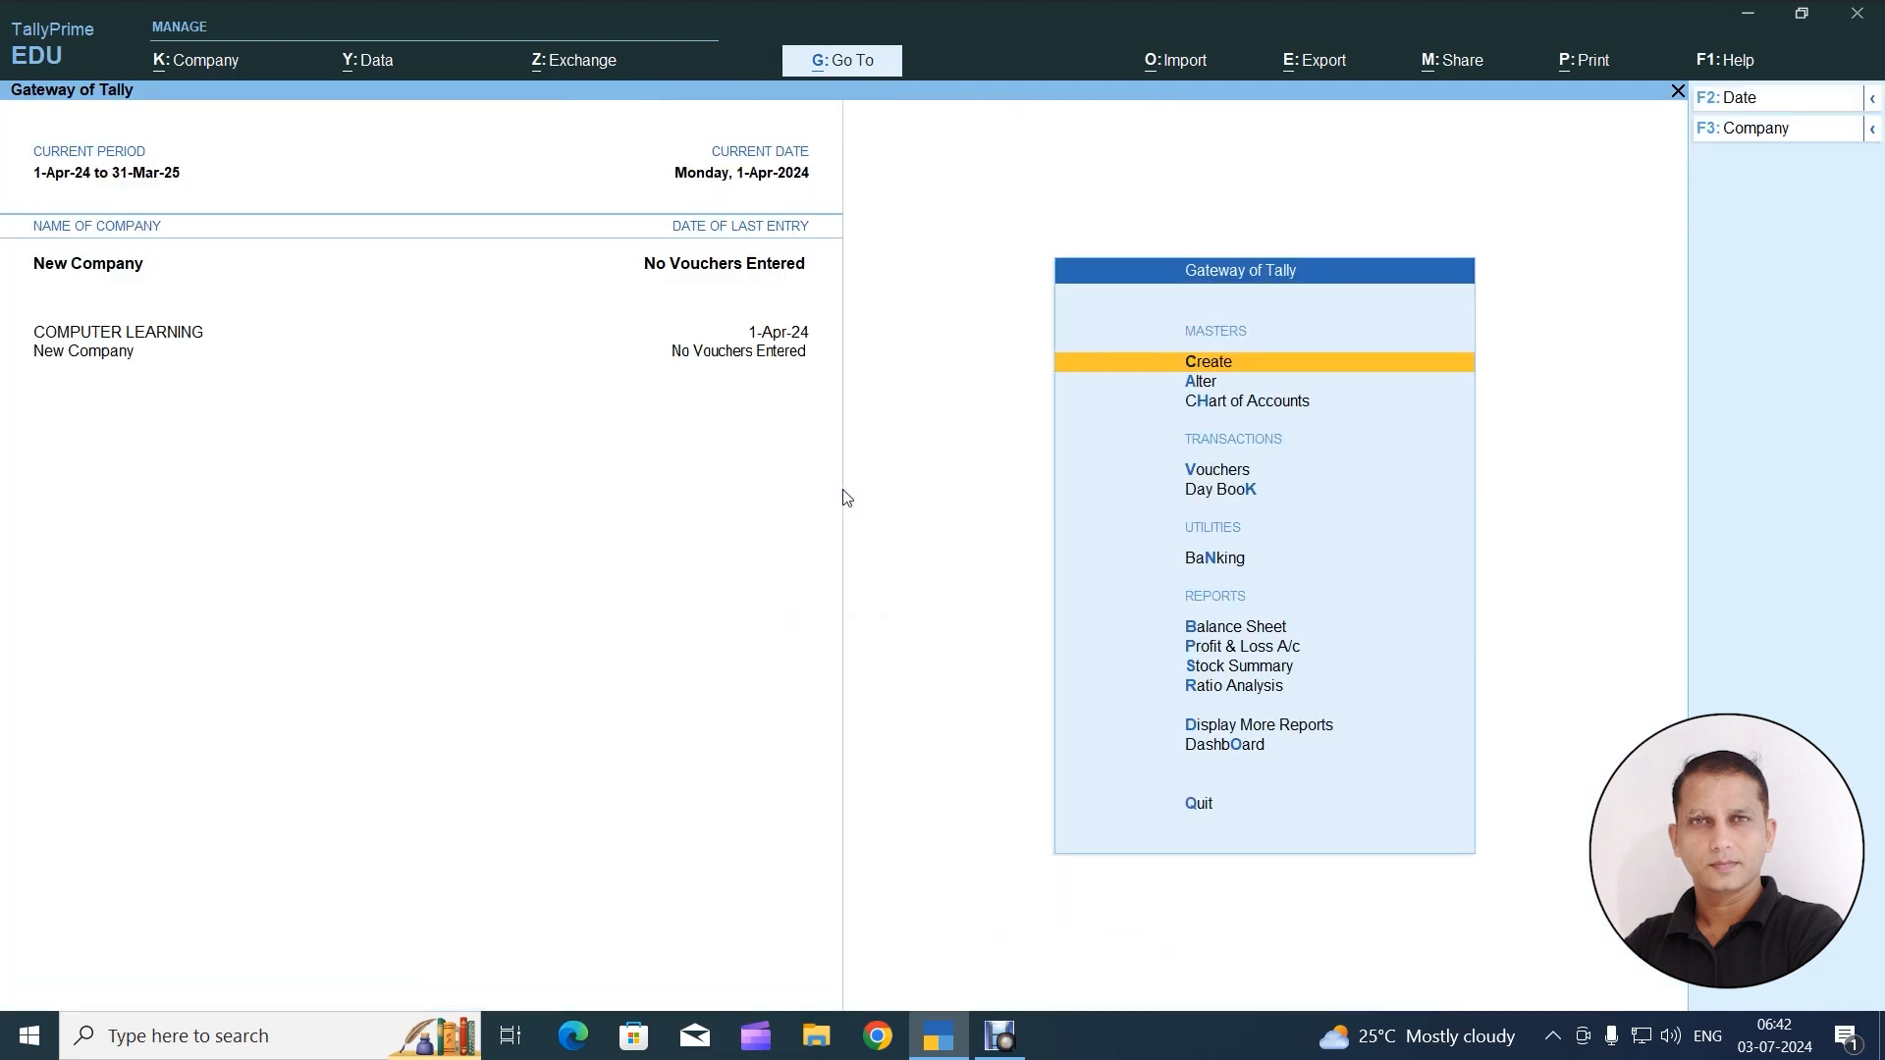
Display the list of ledgers available for alteration in New Company
{"action": "key", "text": "Down"}
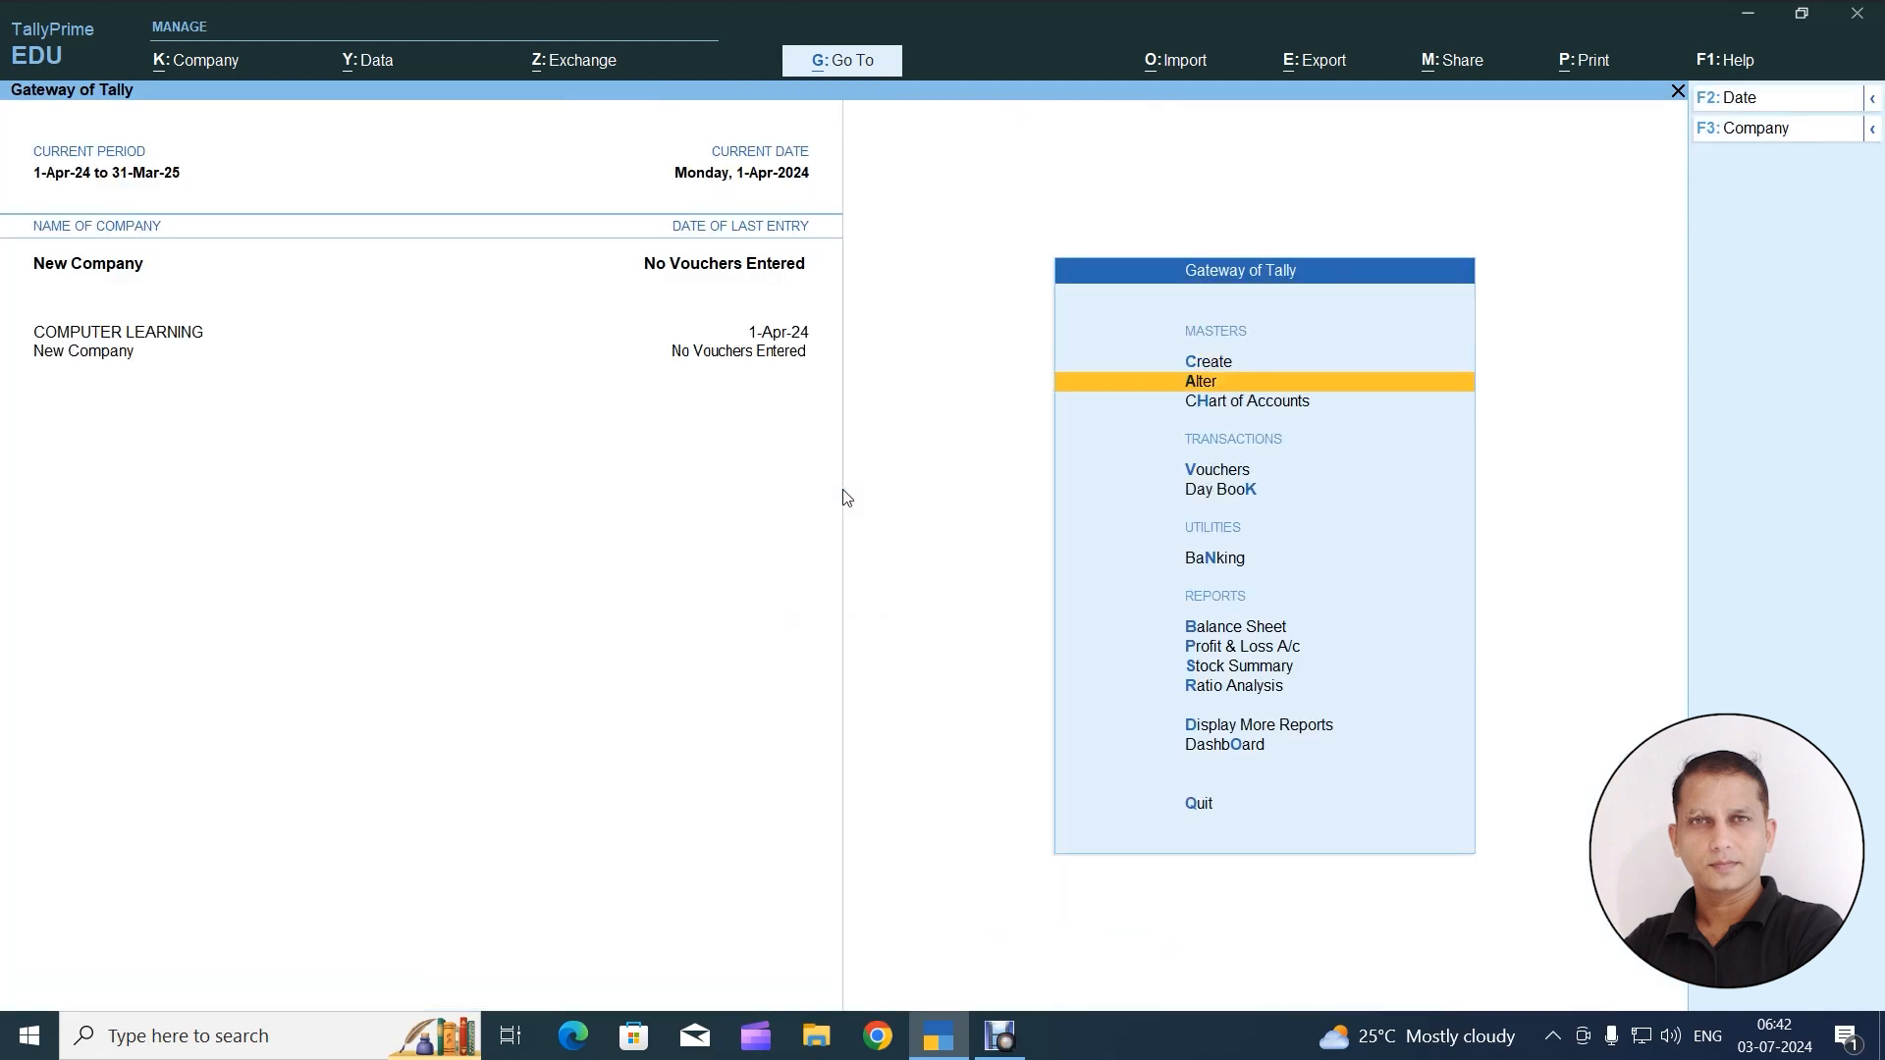
{"action": "key", "text": "Return"}
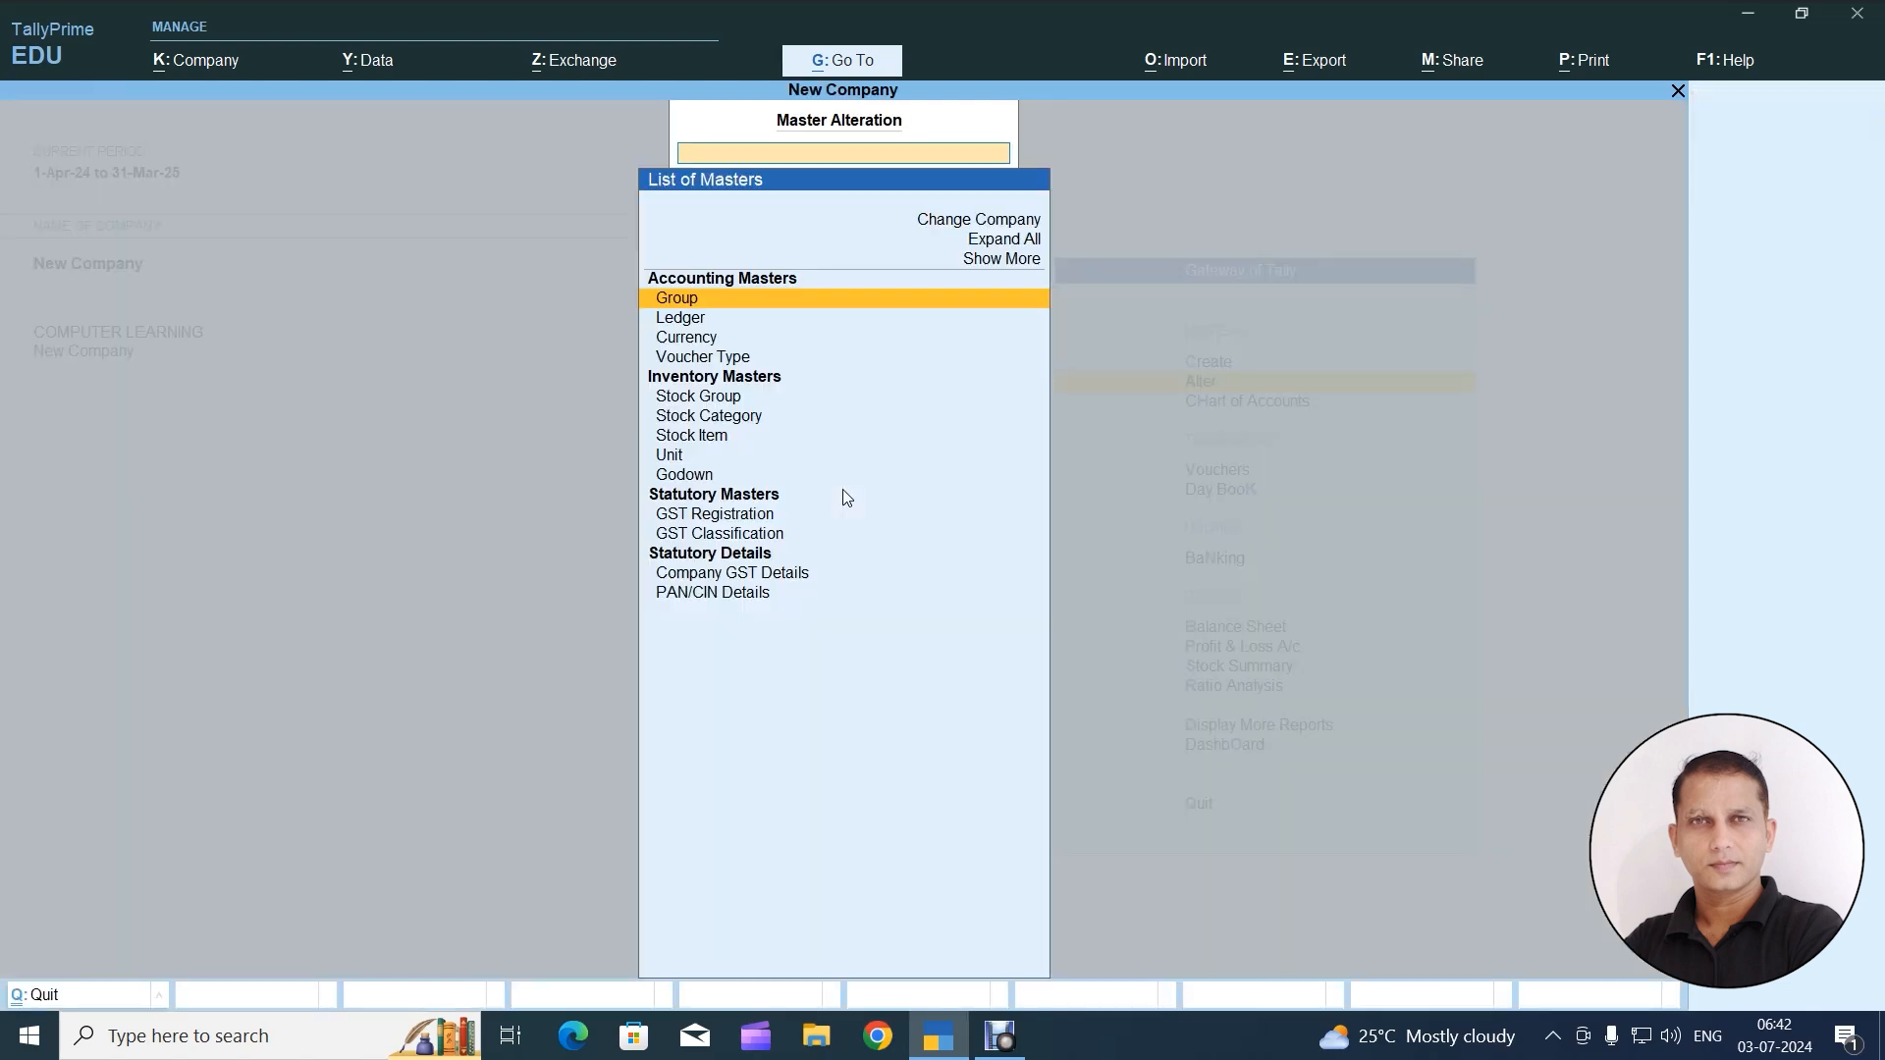
{"action": "key", "text": "Down"}
{"action": "key", "text": "Return"}
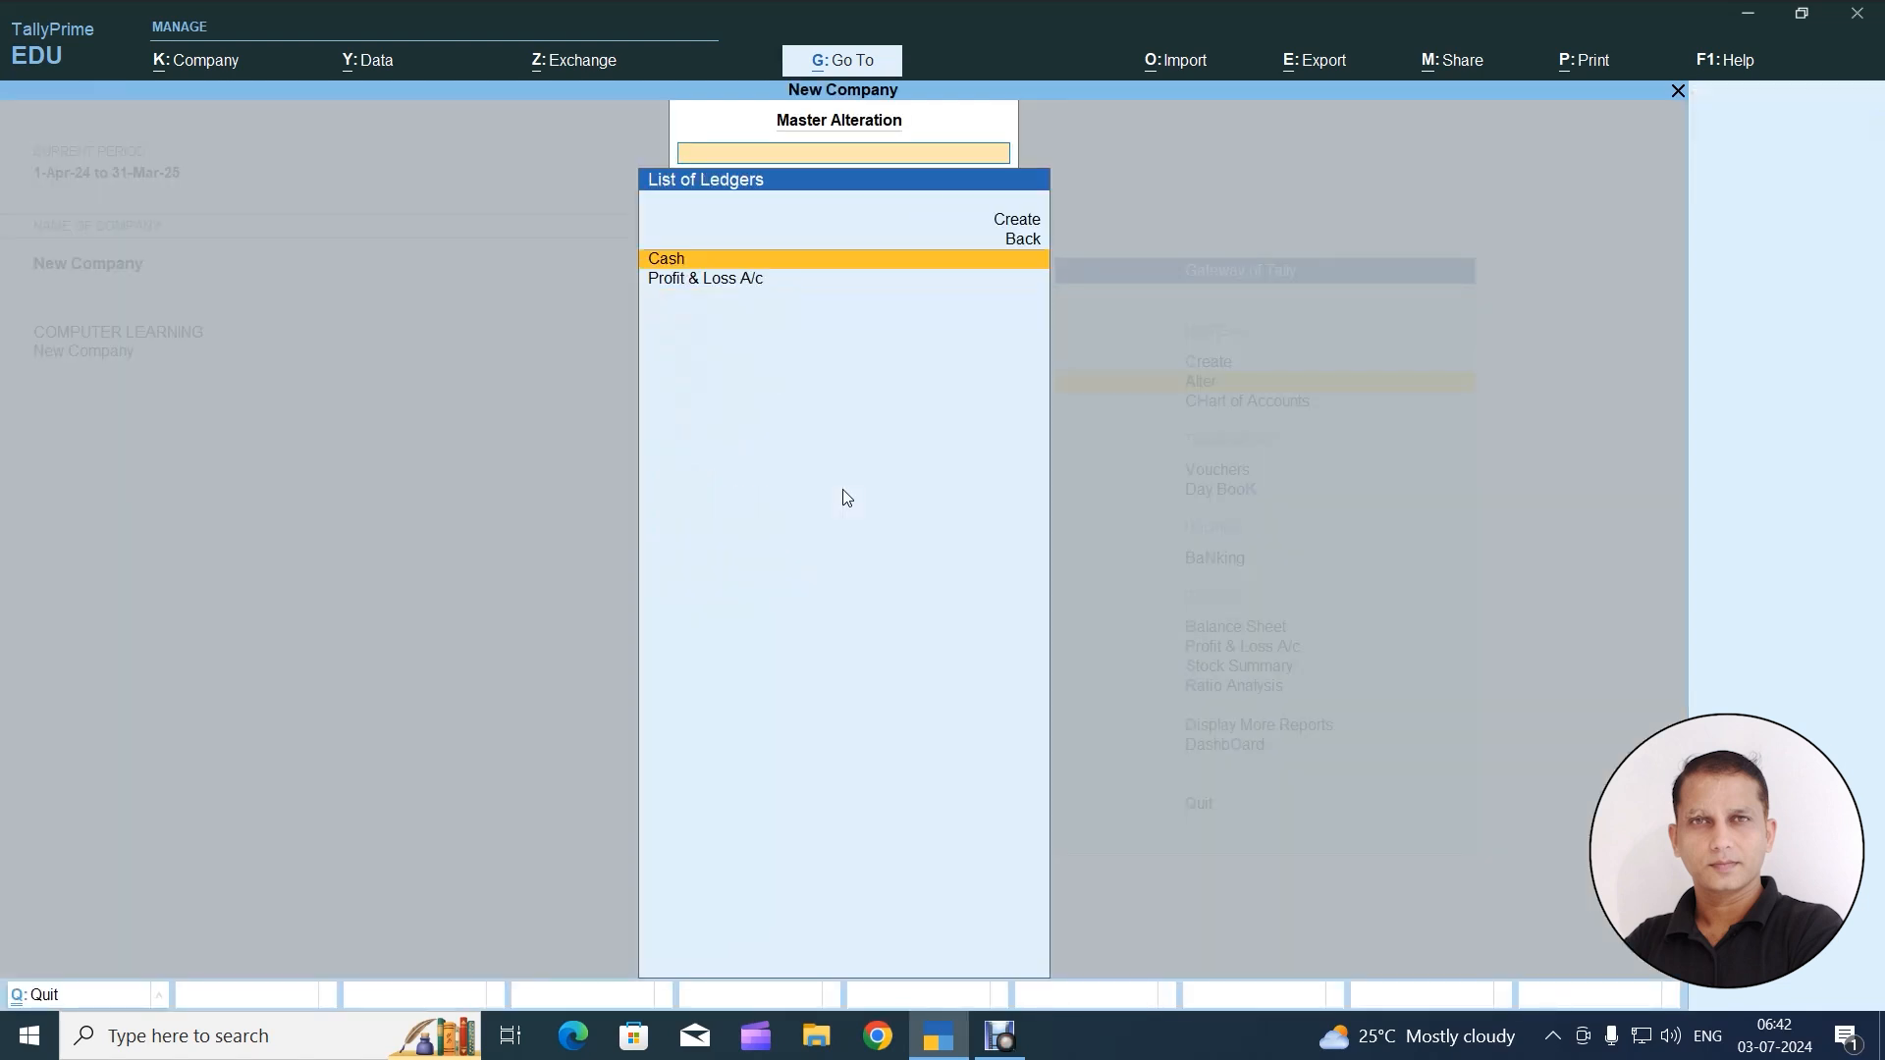
Check the ledgers listed in New Company and return to the Gateway of Tally
{"action": "key", "text": "Down"}
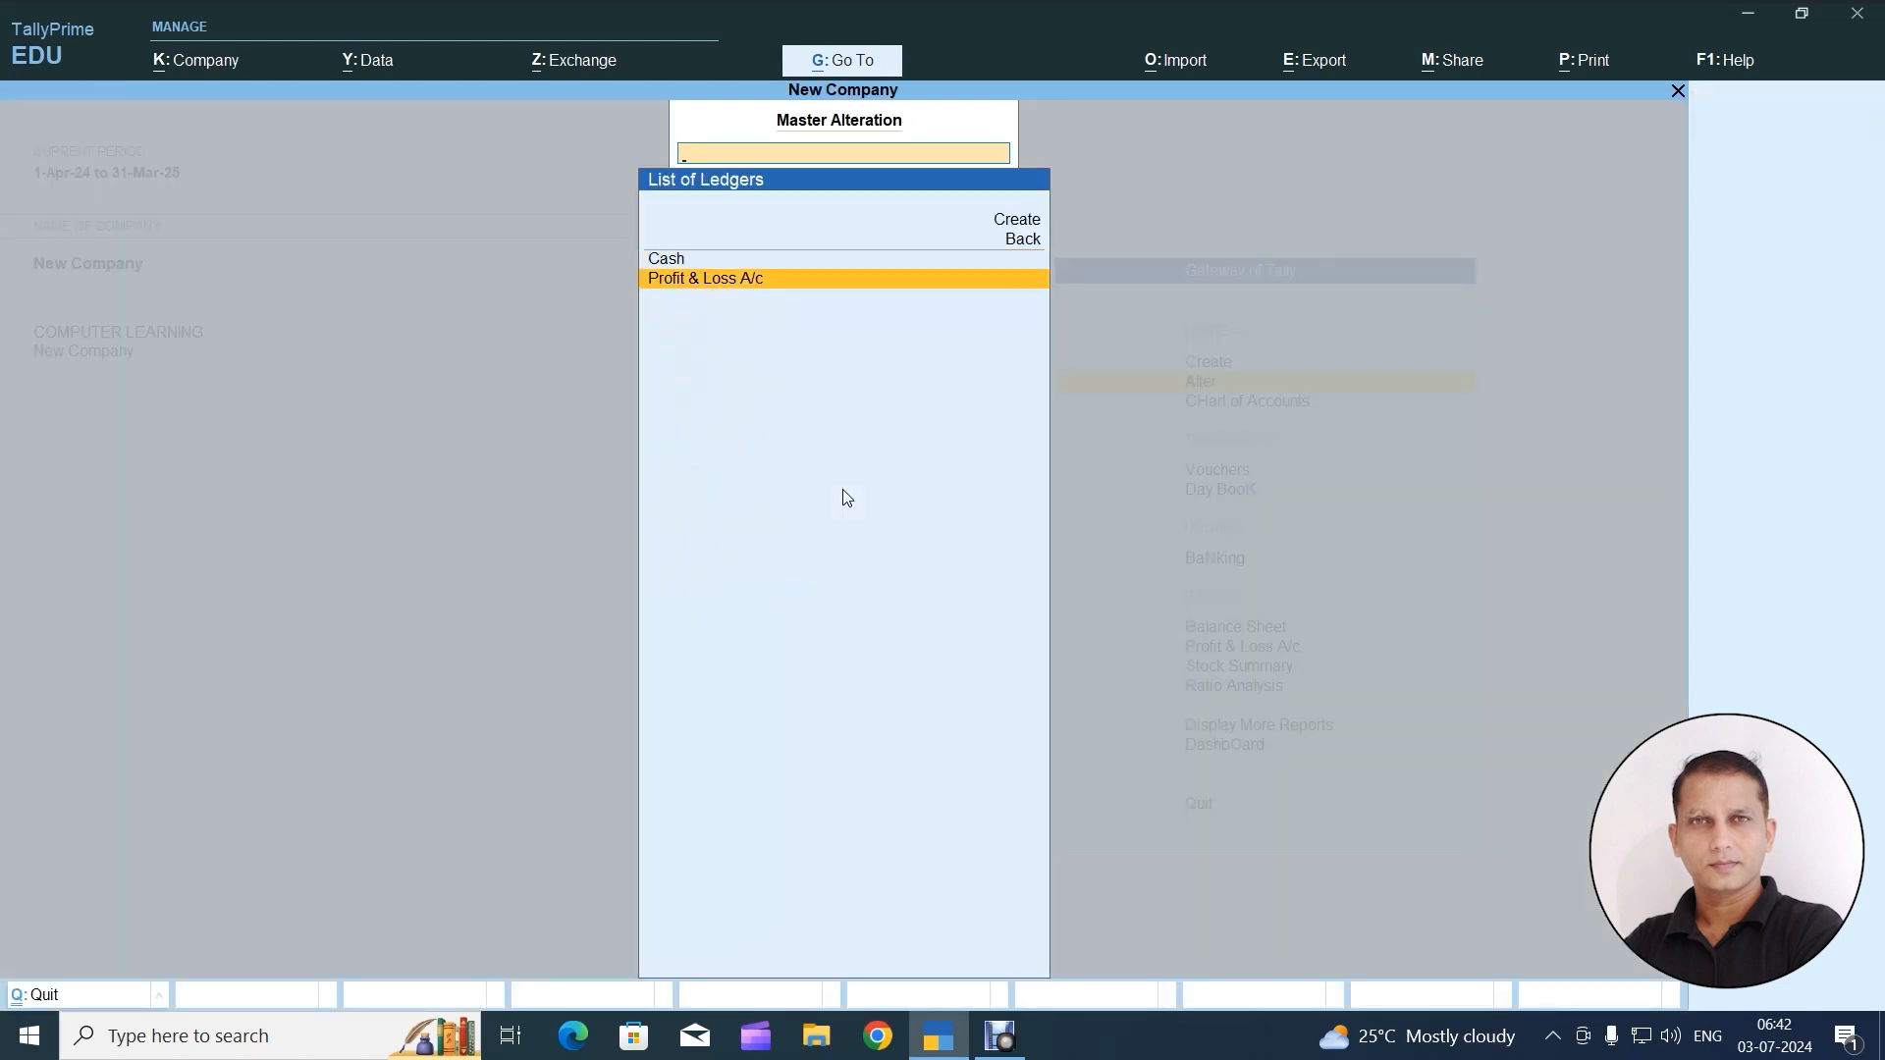
{"action": "key", "text": "Up"}
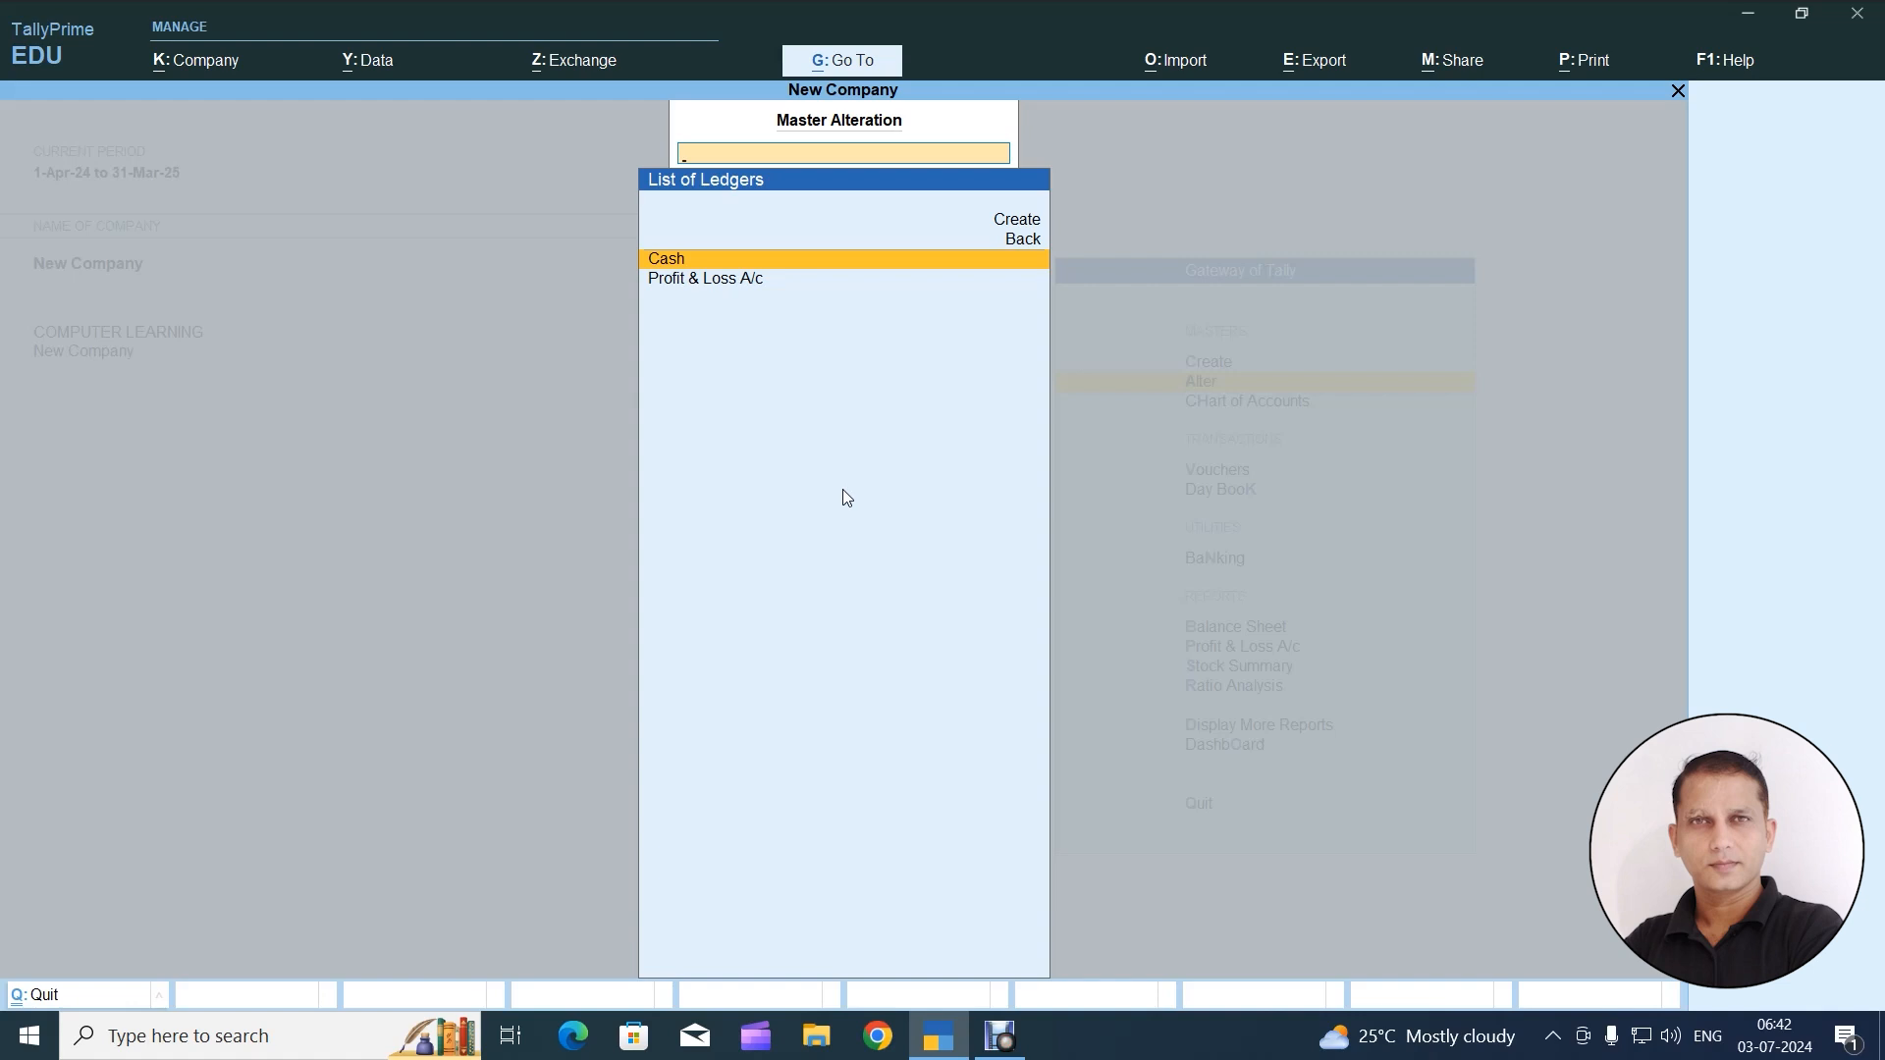
{"action": "key", "text": "Escape"}
{"action": "key", "text": "Escape"}
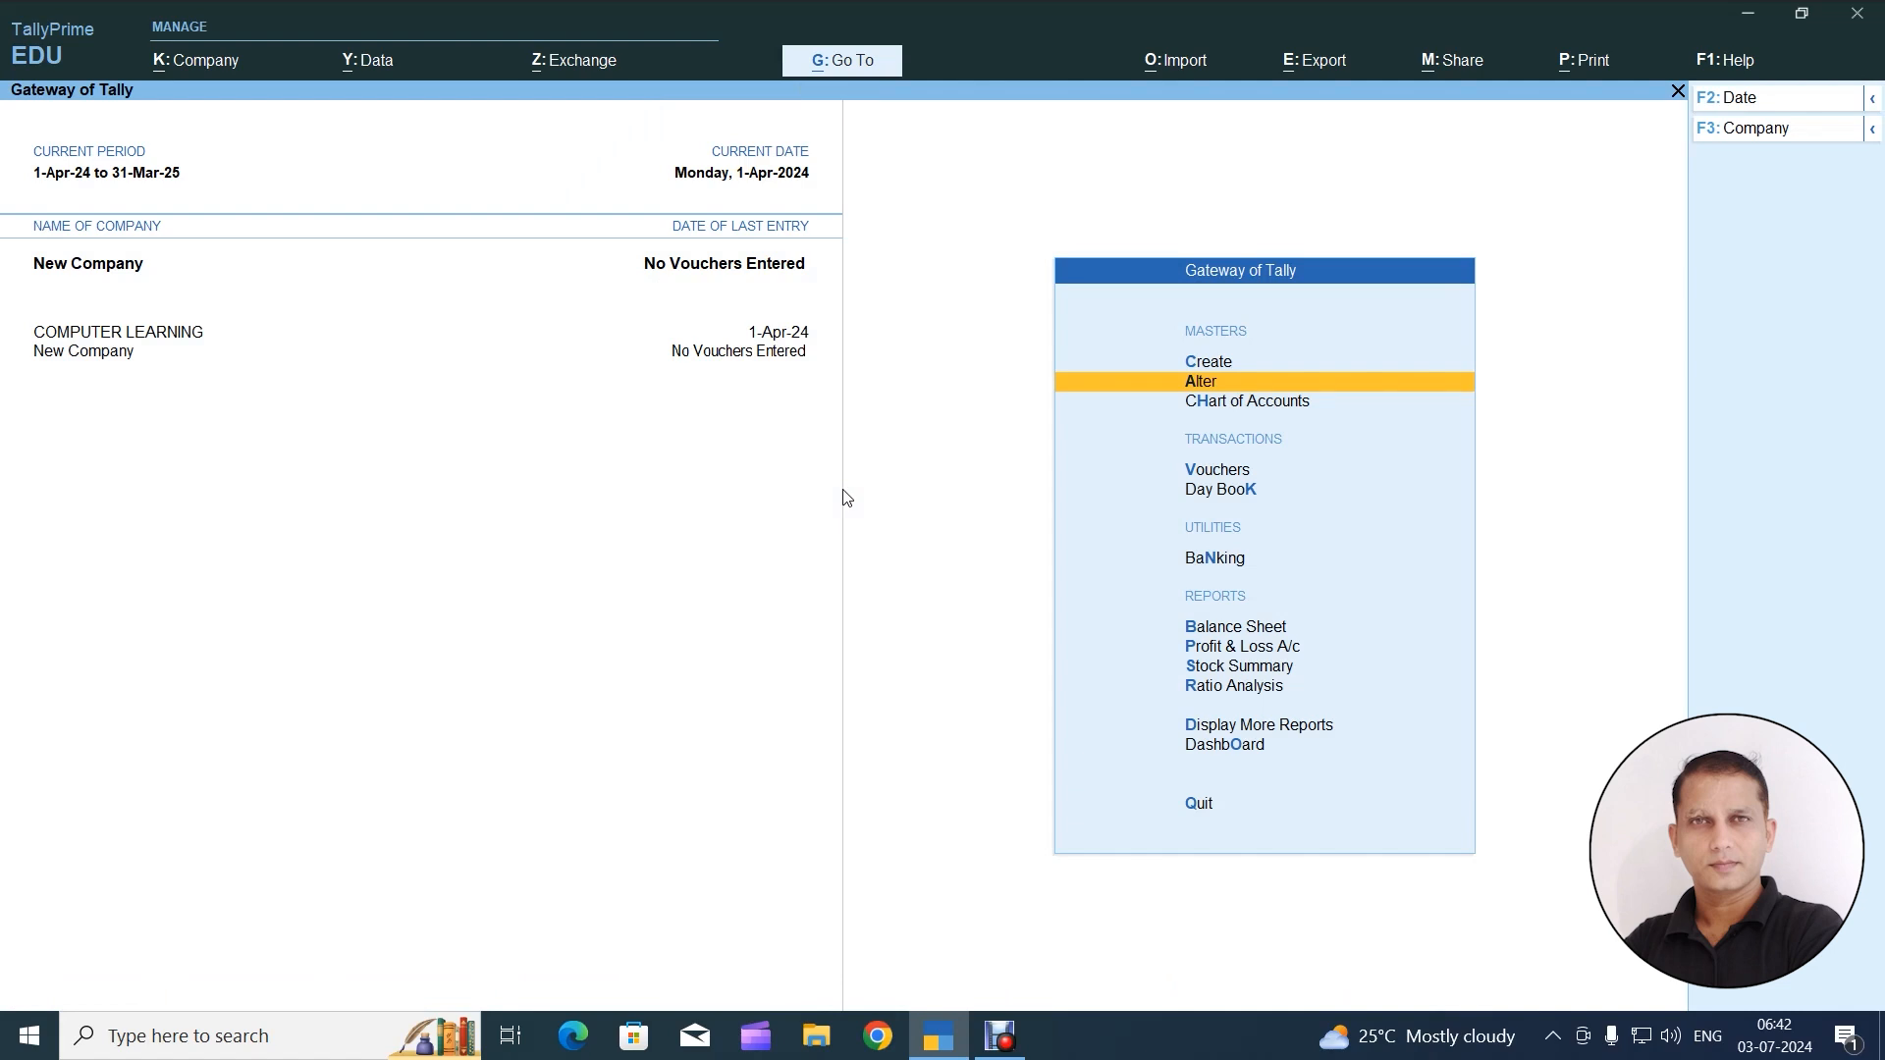
Start a masters import into New Company, keeping XML (Data Interchange) as the file format
{"action": "key", "text": "alt"}
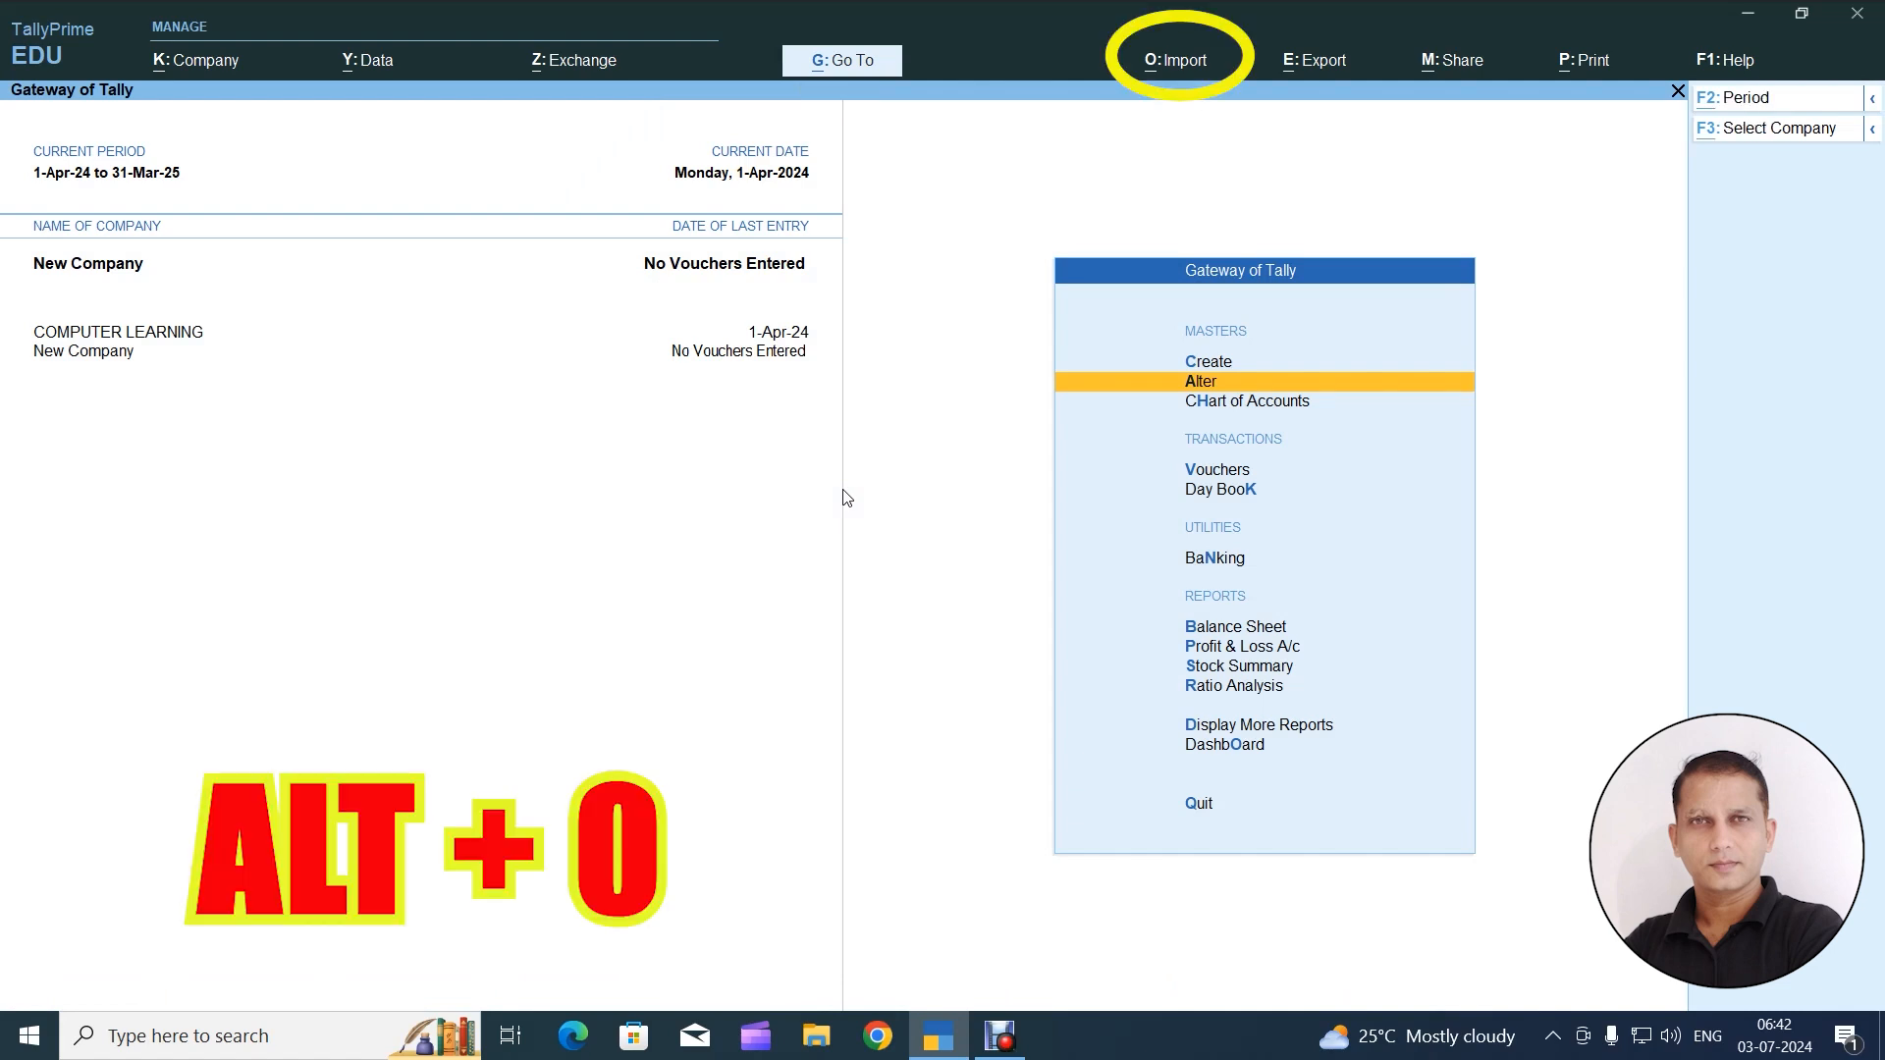
{"action": "key", "text": "alt+o"}
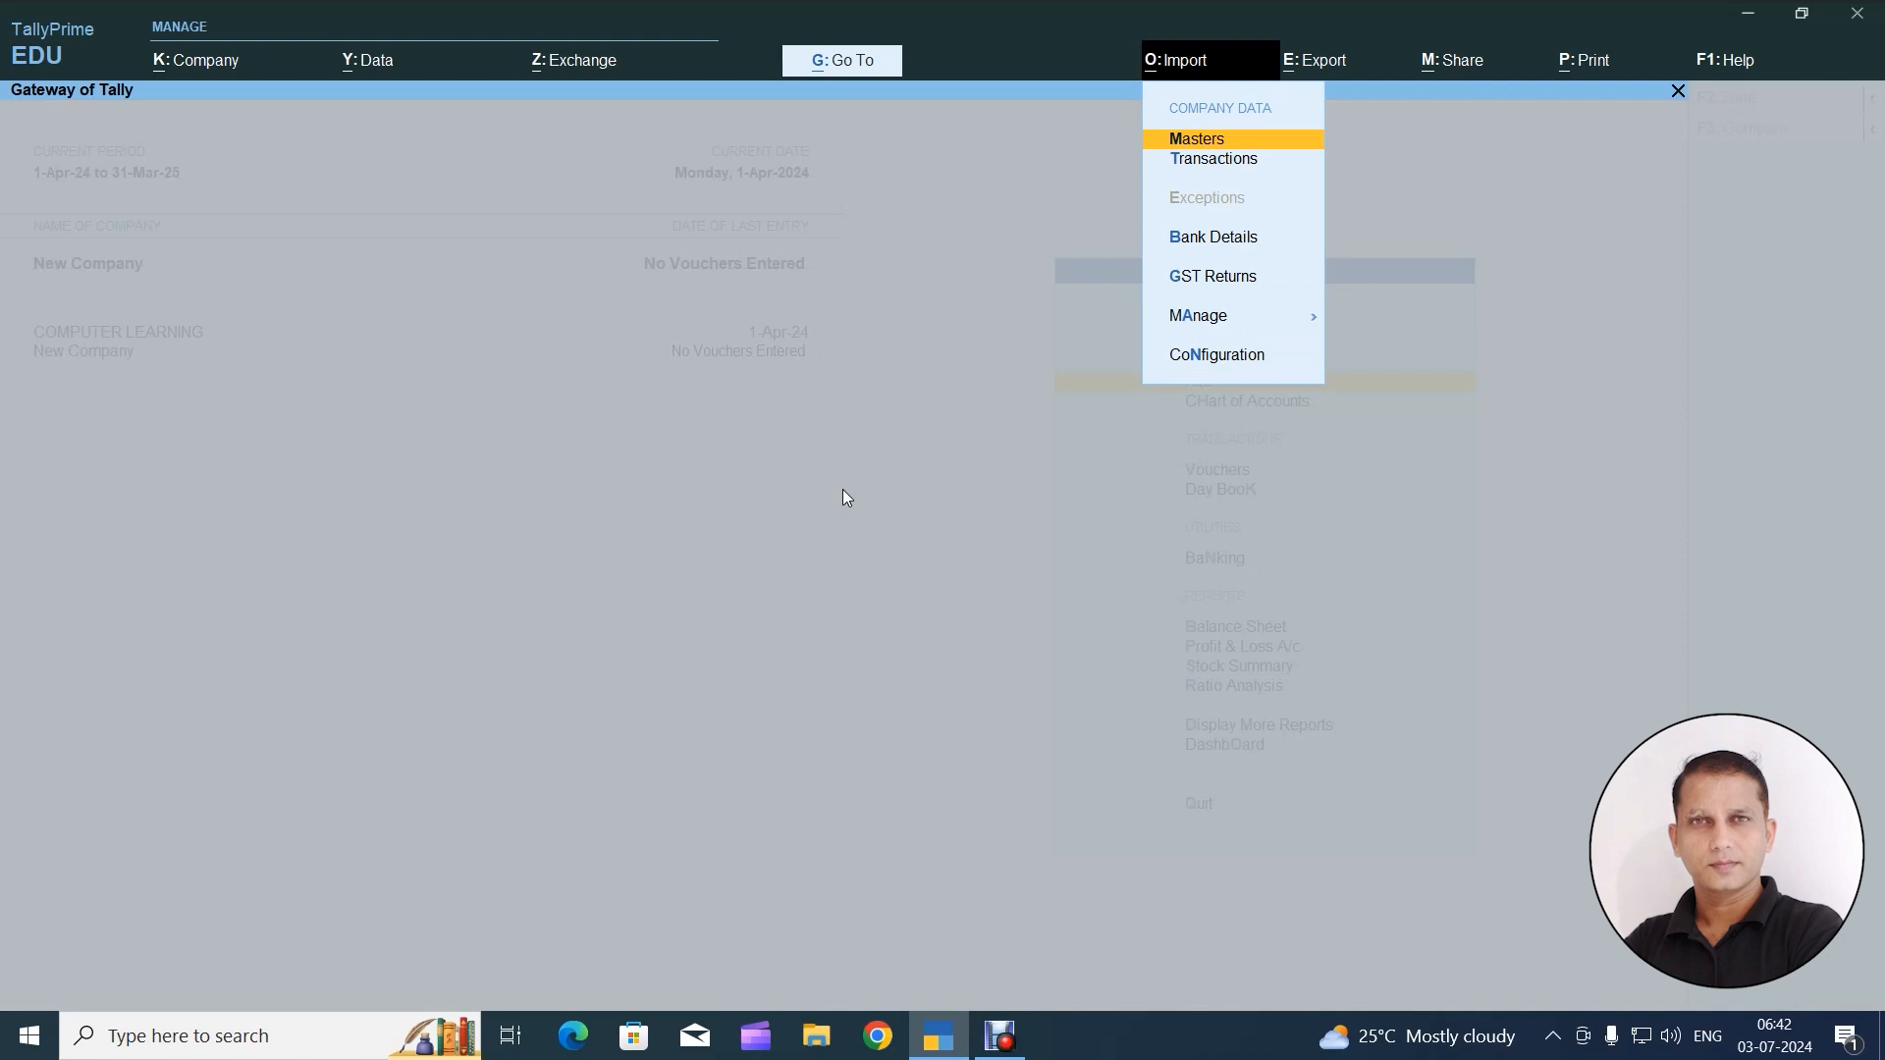
{"action": "key", "text": "Return"}
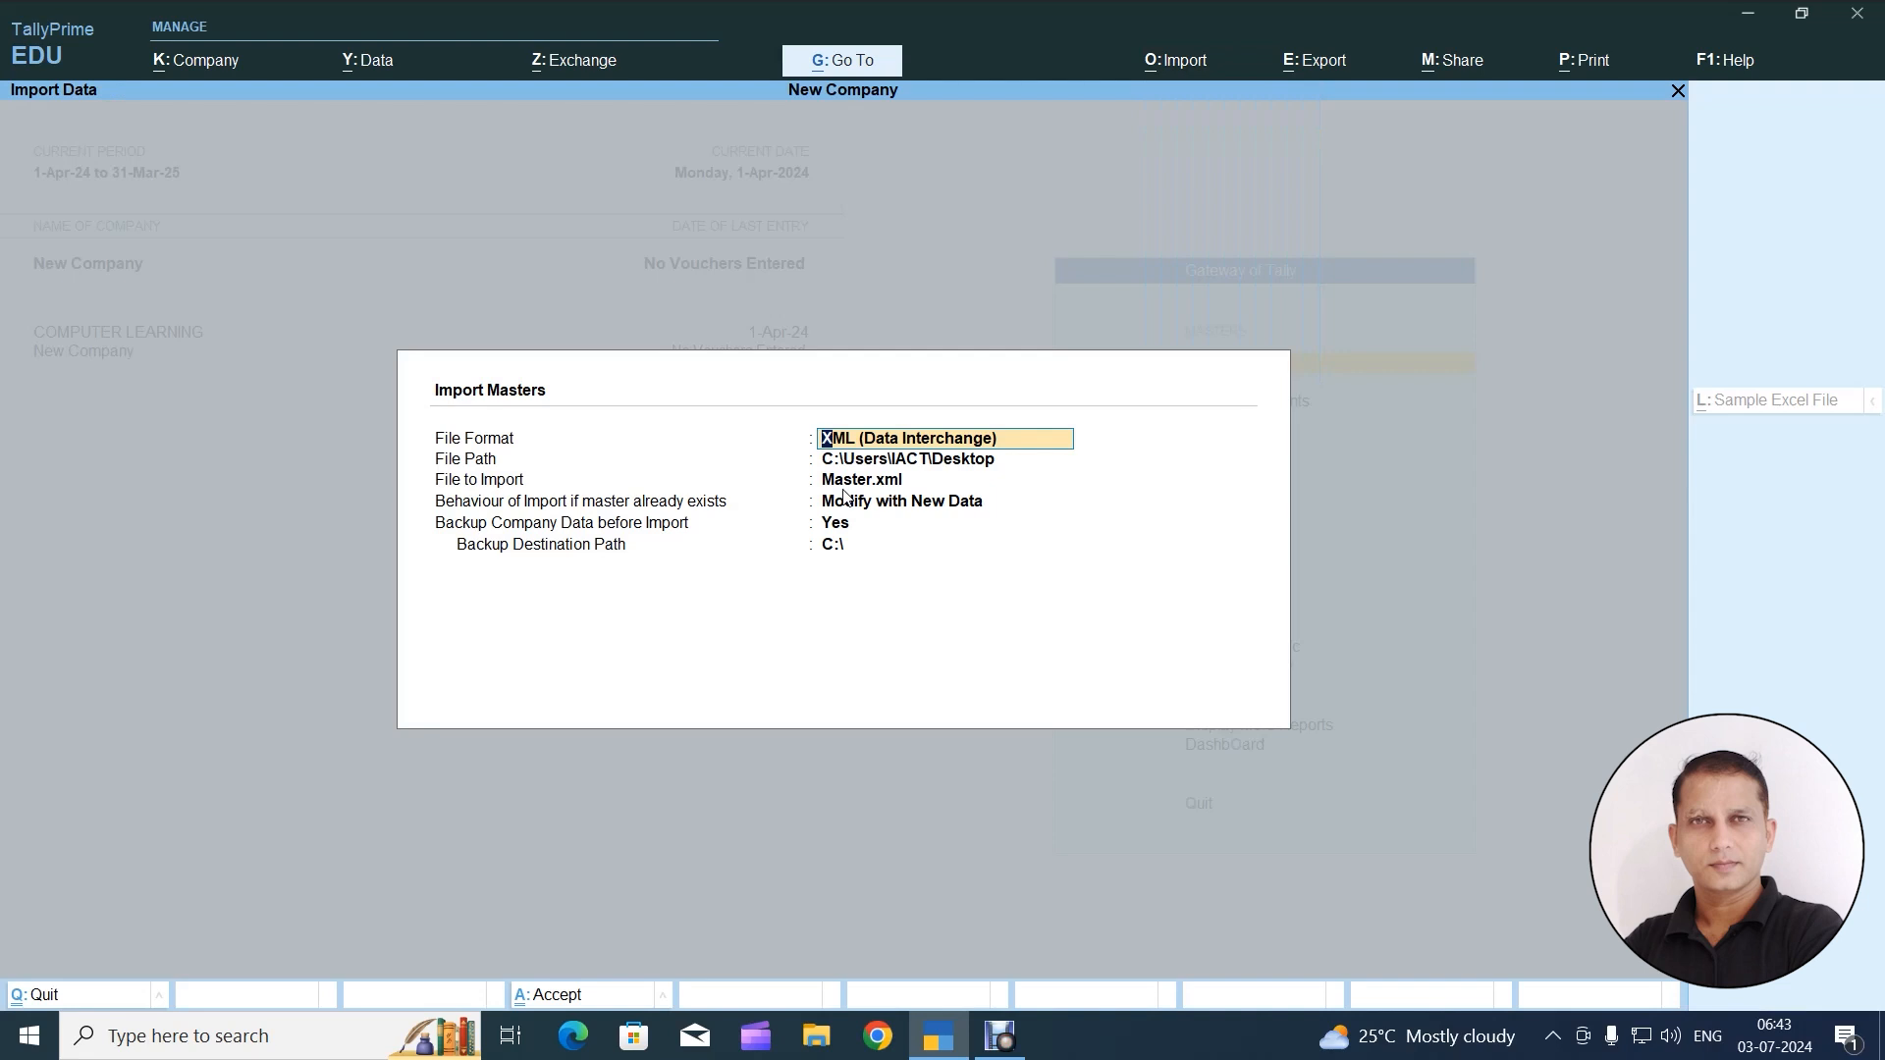
{"action": "key", "text": "Return"}
{"action": "key", "text": "Return"}
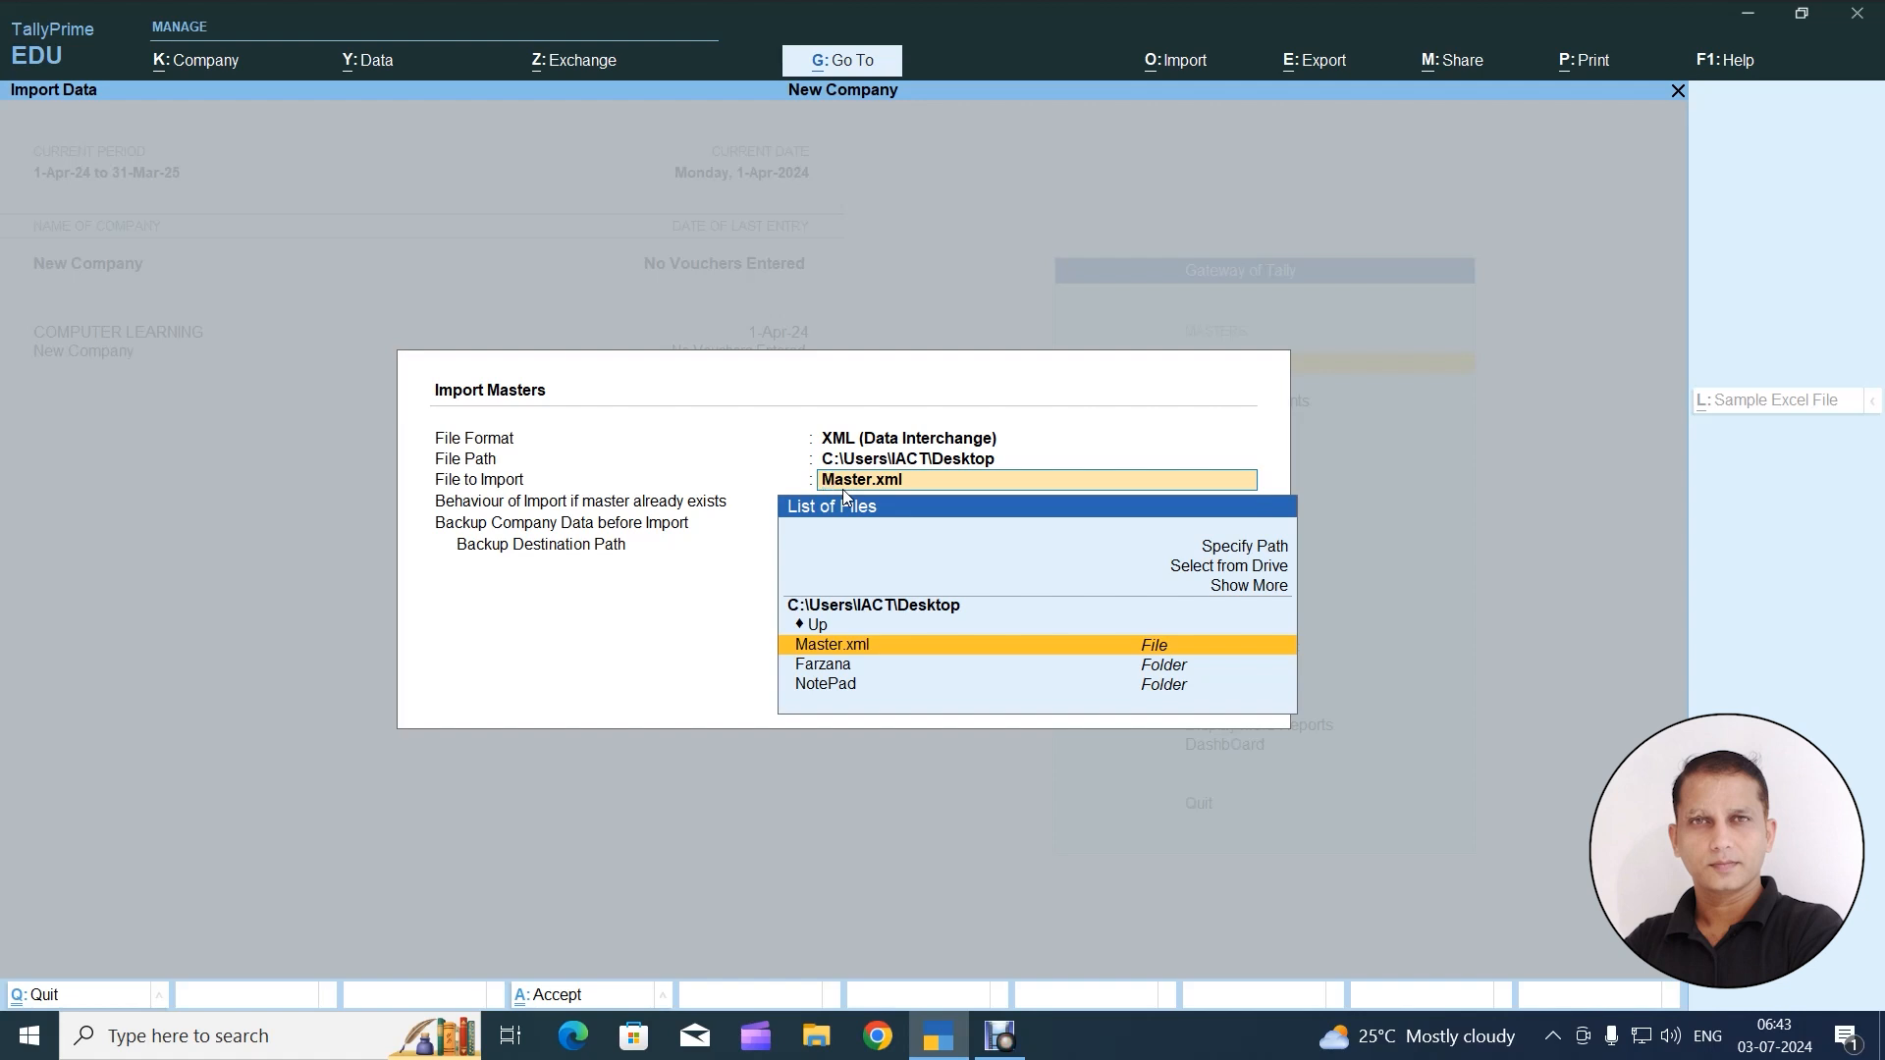
Select Master.xml as the file to import, choosing the Desktop folder from the drive list
{"action": "key", "text": "Up"}
{"action": "key", "text": "Up"}
{"action": "key", "text": "Up"}
{"action": "key", "text": "Up"}
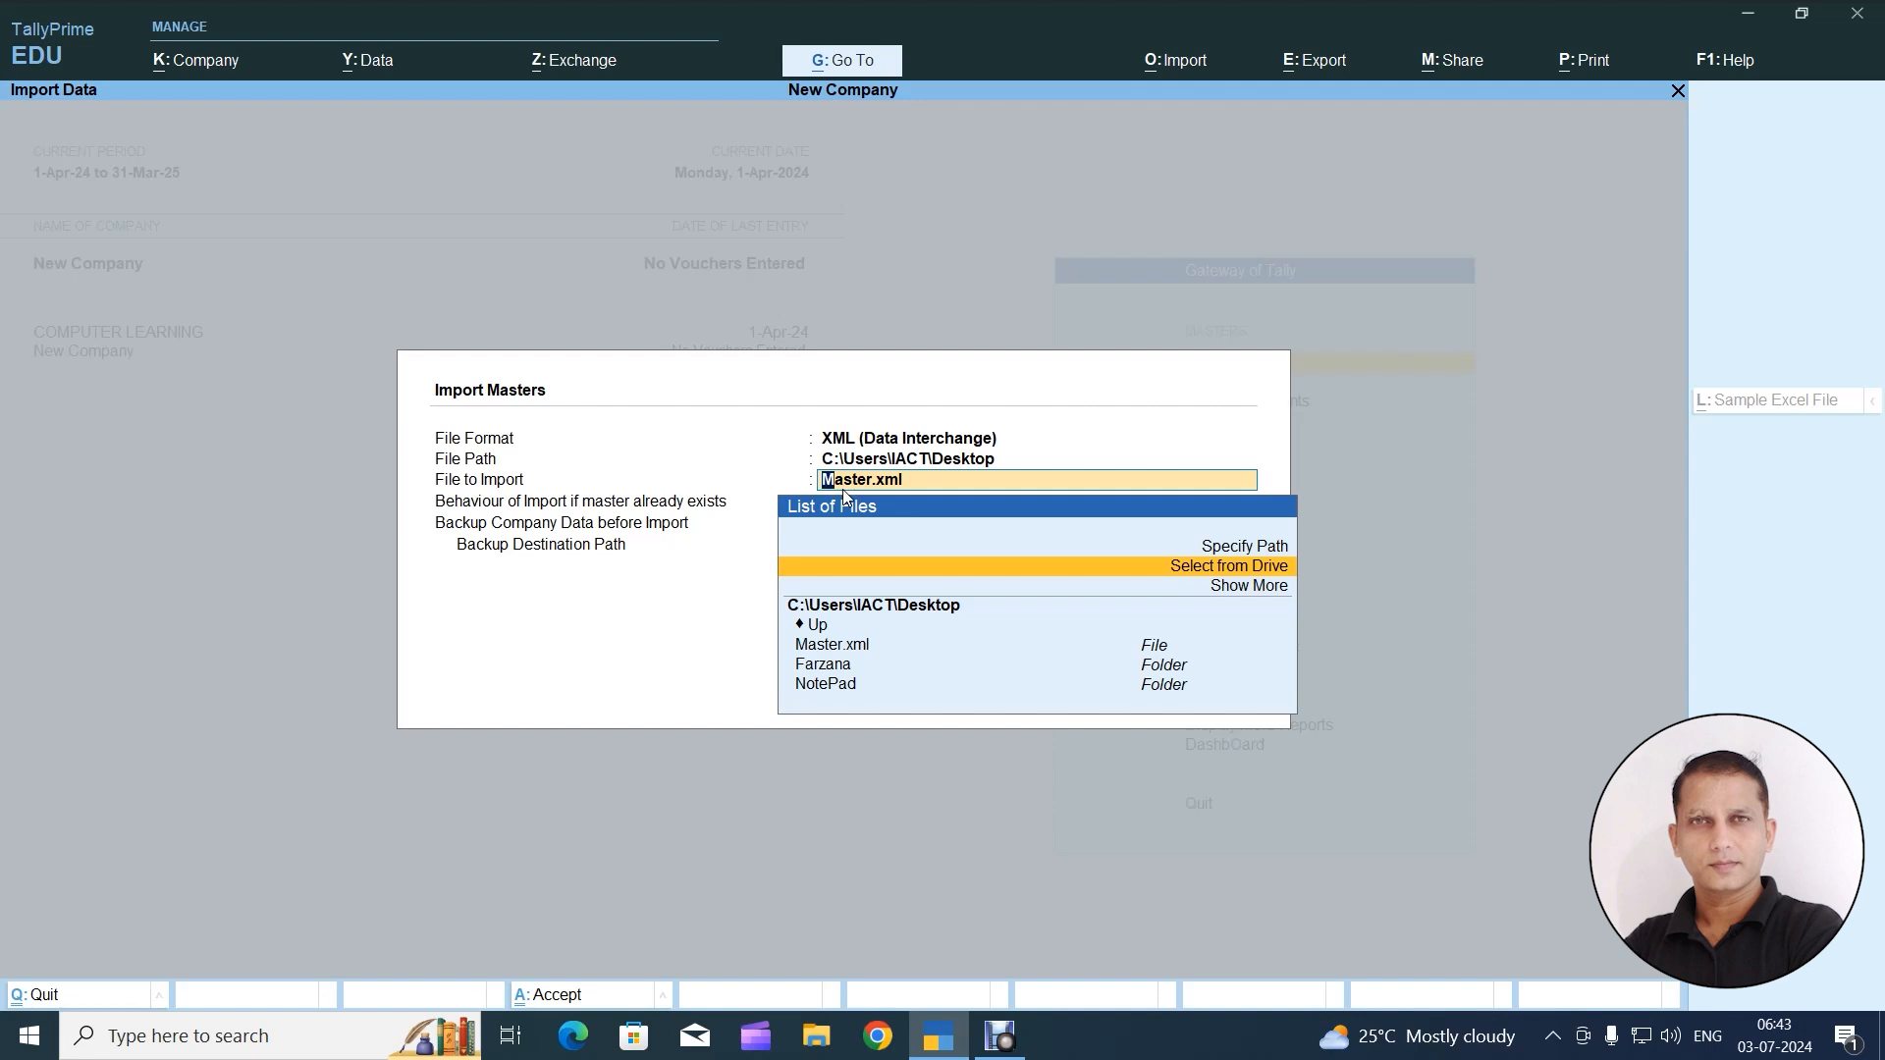
{"action": "key", "text": "Return"}
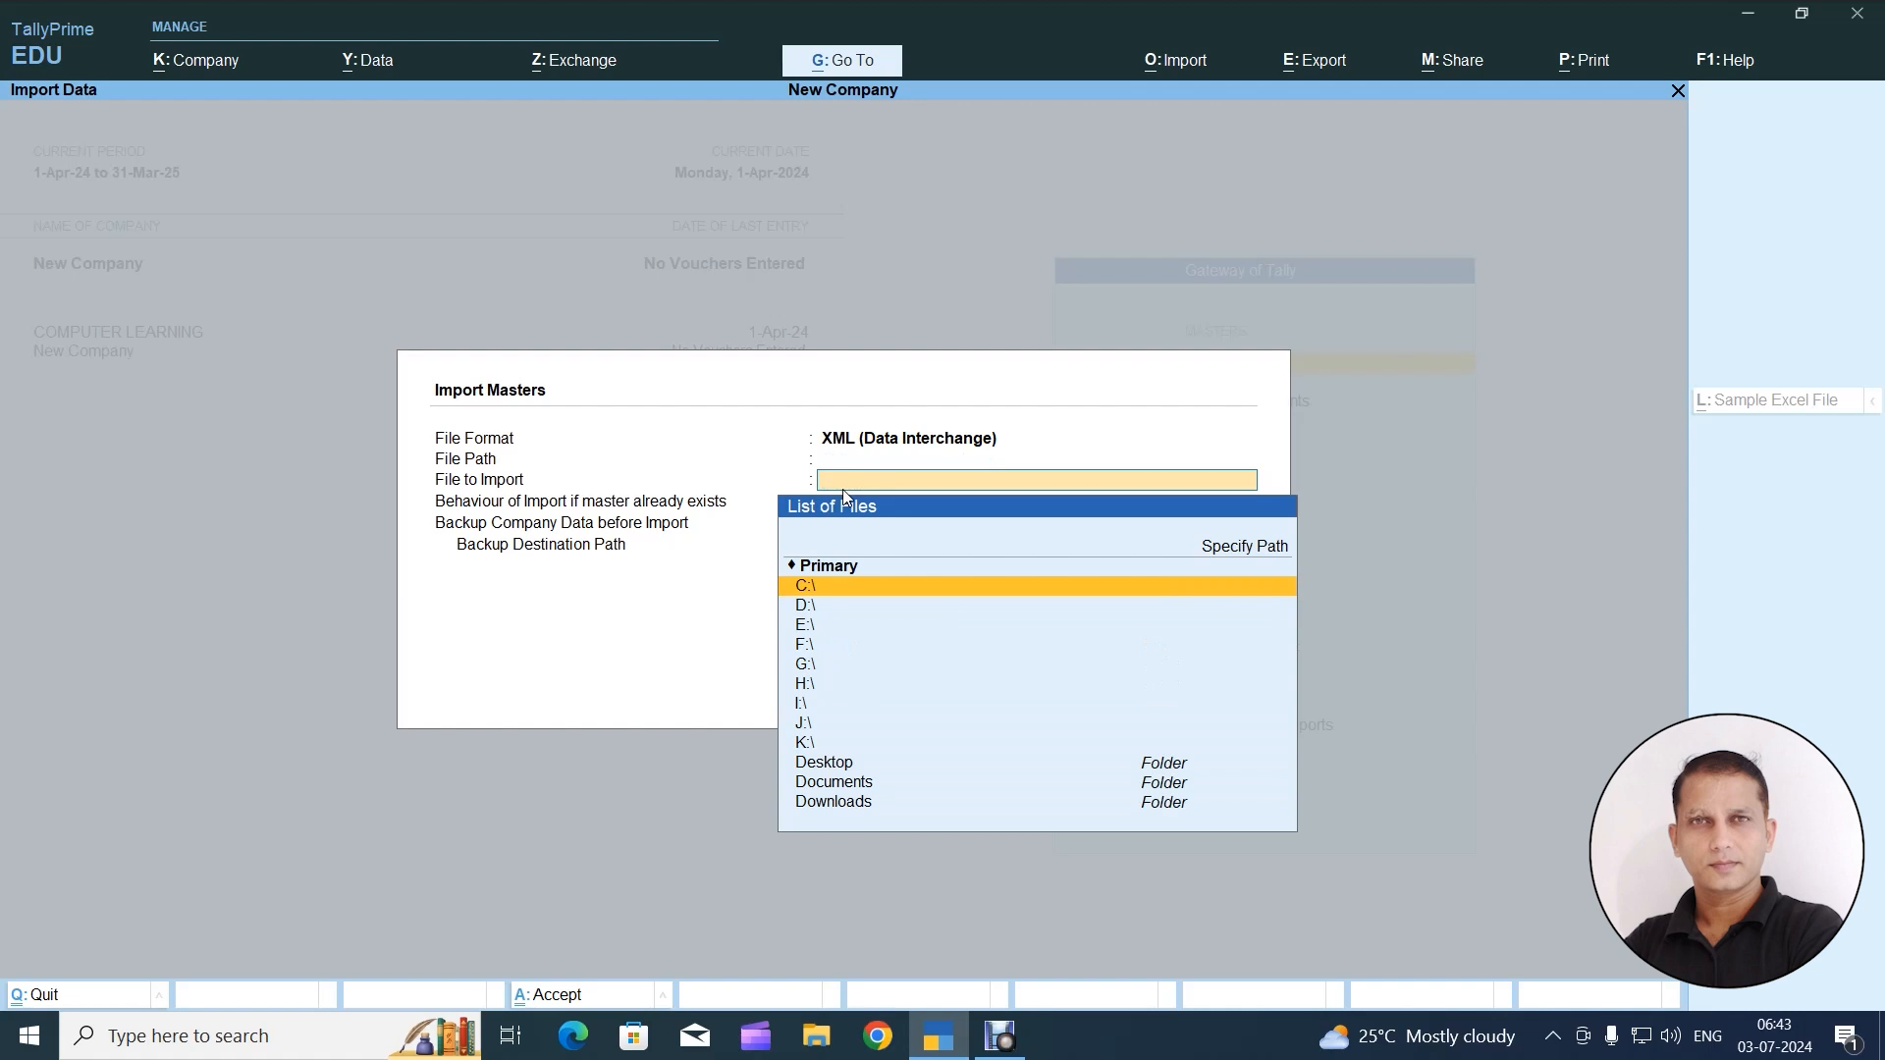
{"action": "key", "text": "Down"}
{"action": "key", "text": "Down"}
{"action": "key", "text": "Down"}
{"action": "key", "text": "Down"}
{"action": "key", "text": "Down"}
{"action": "key", "text": "Down"}
{"action": "key", "text": "Down"}
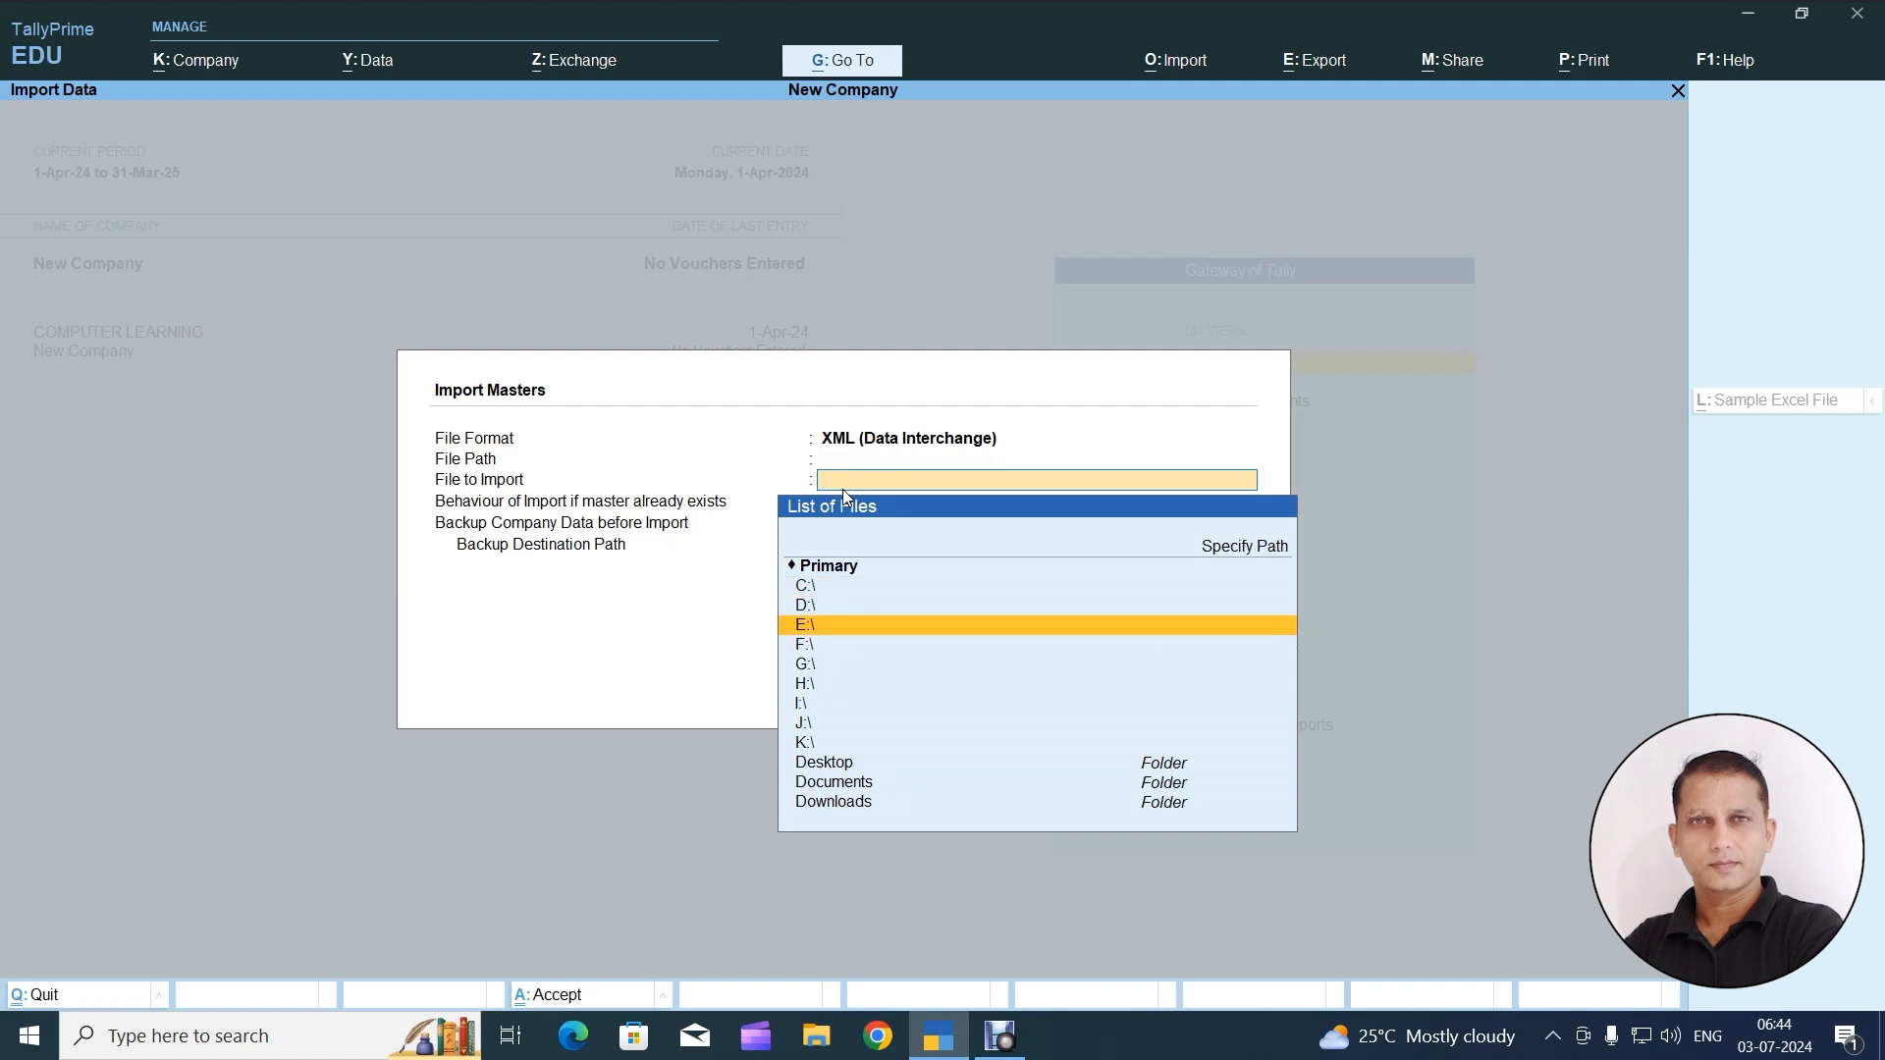
{"action": "key", "text": "Down"}
{"action": "key", "text": "Down"}
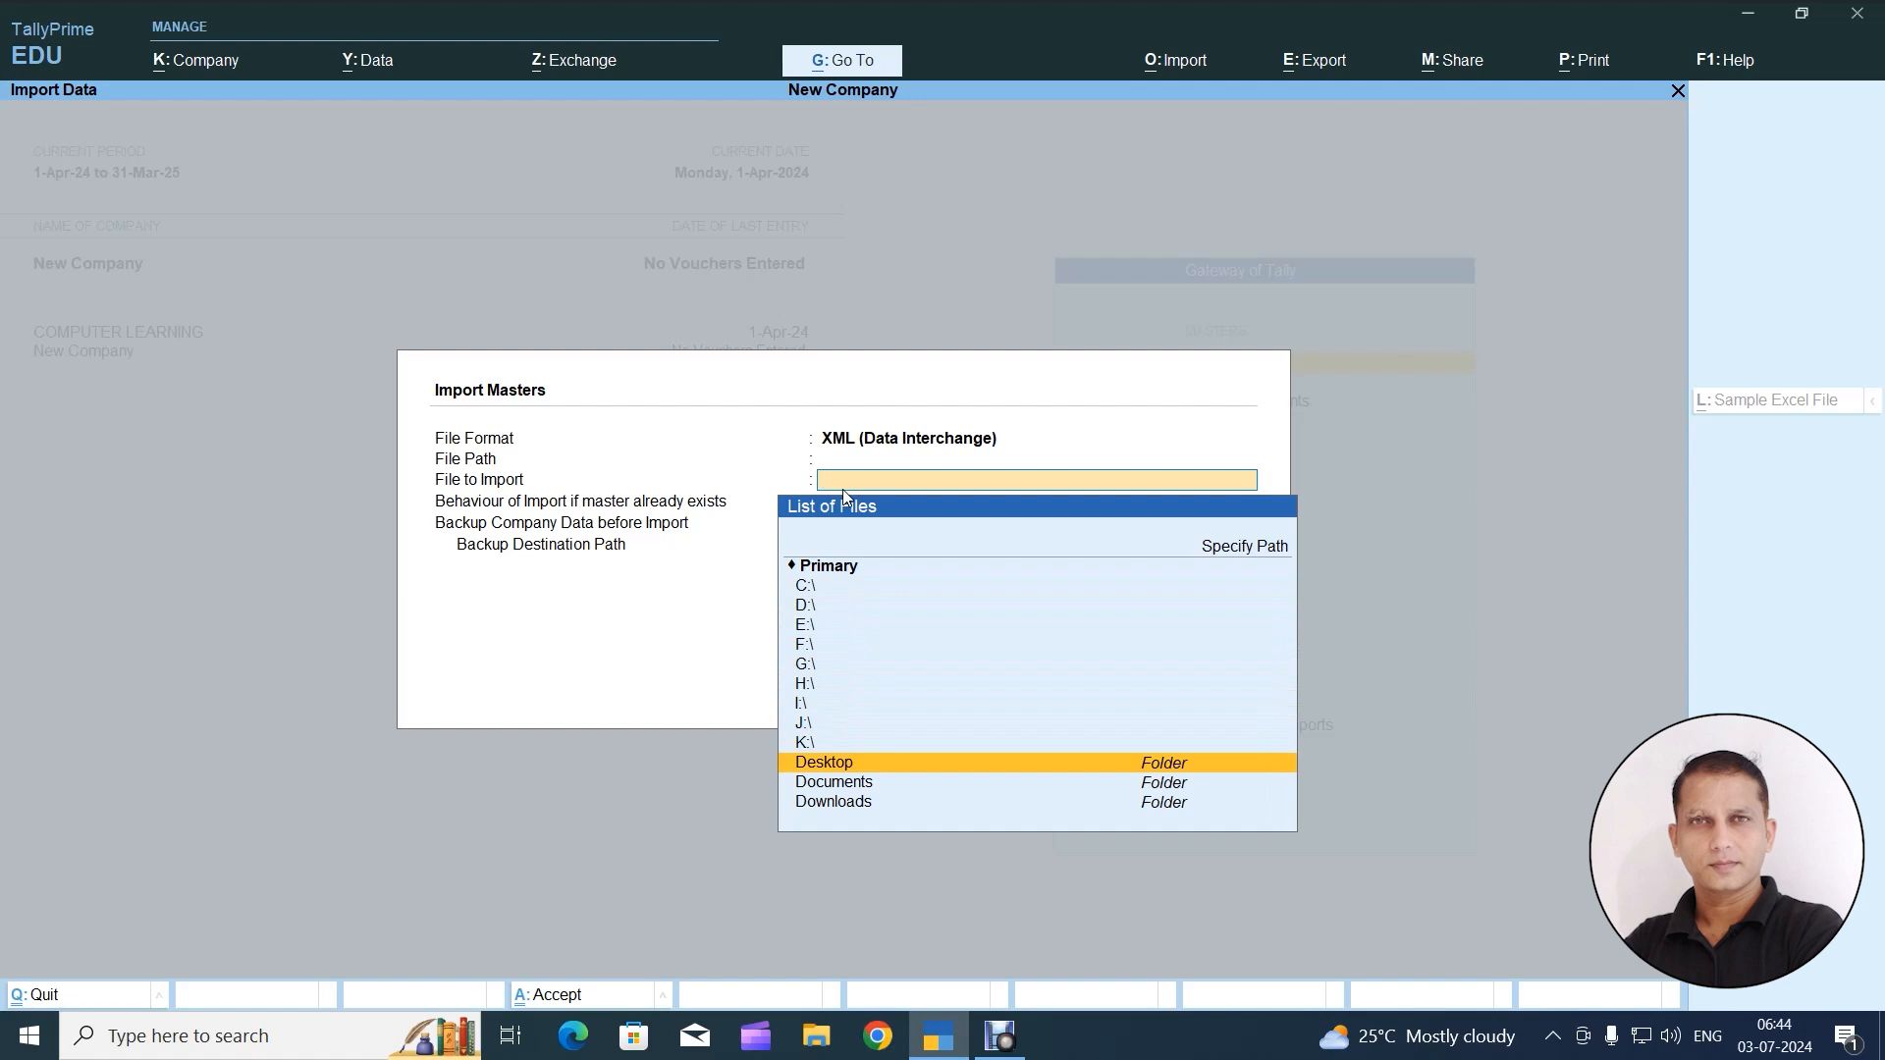
{"action": "key", "text": "Return"}
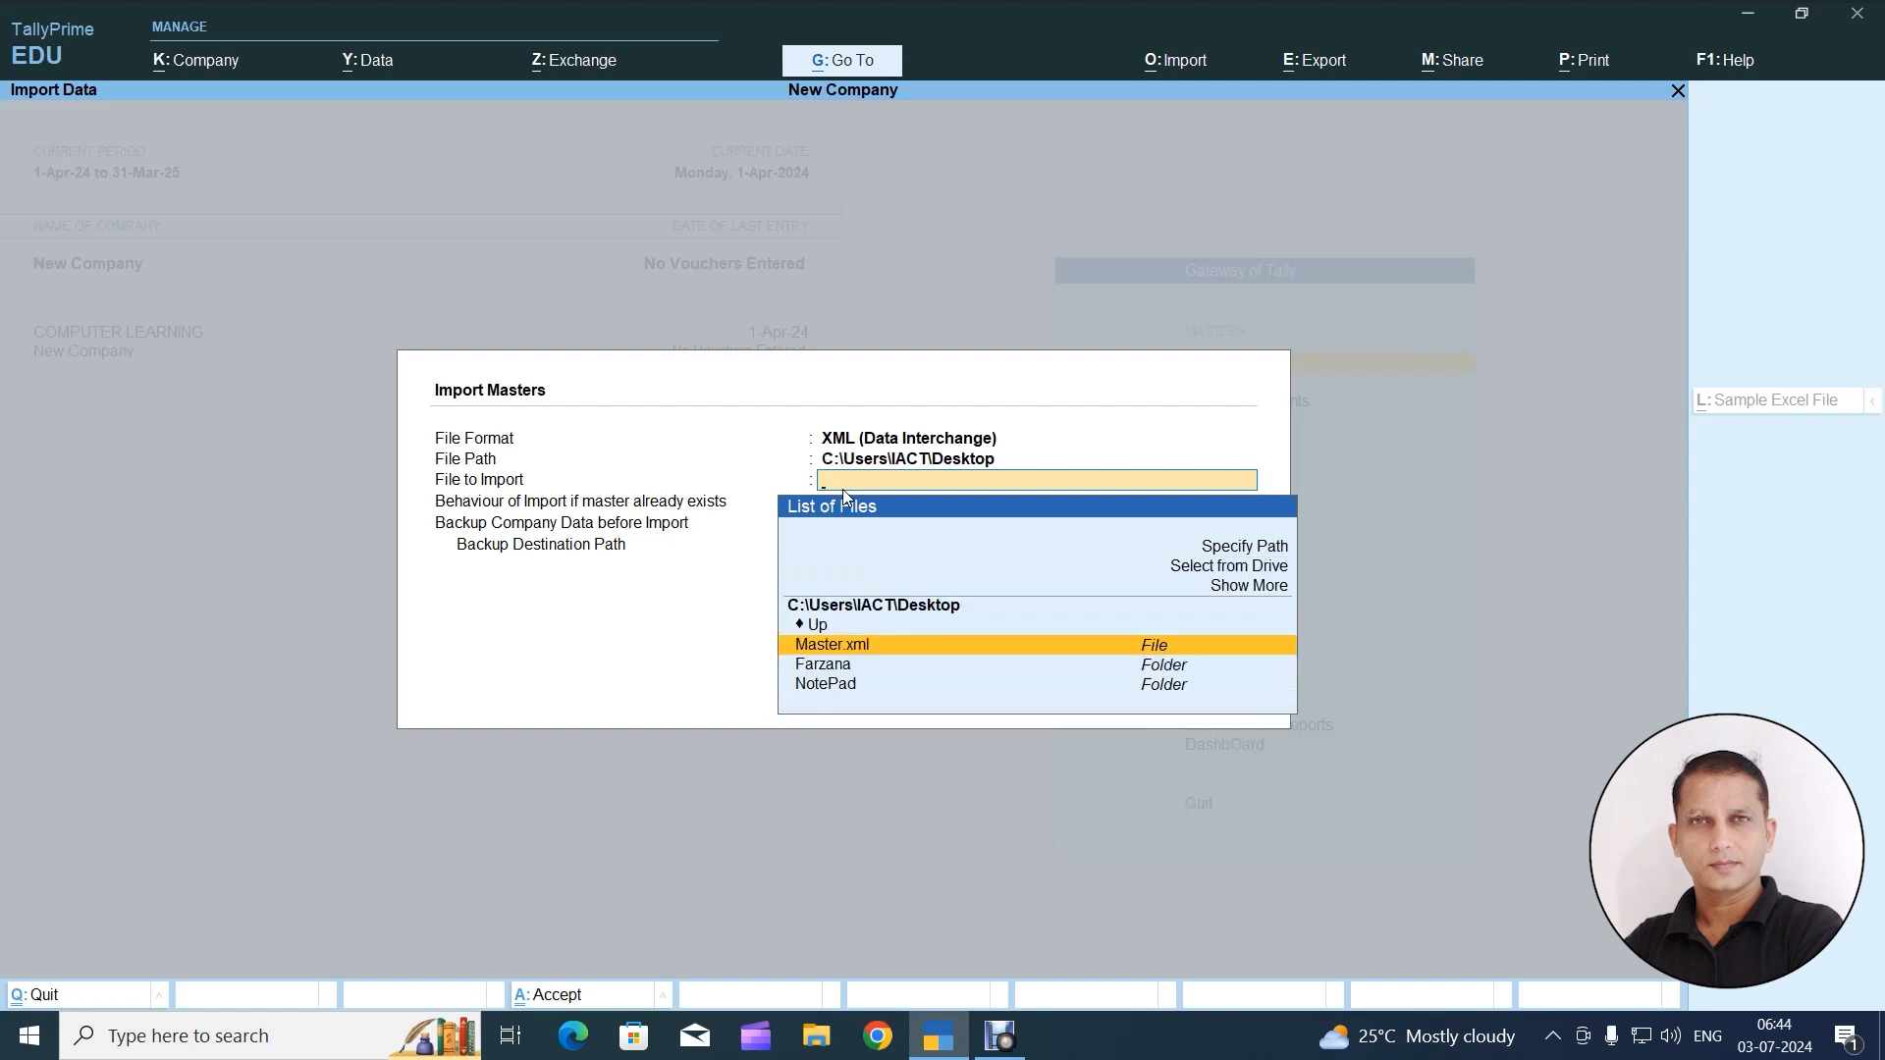
{"action": "key", "text": "Down"}
{"action": "key", "text": "Up"}
{"action": "key", "text": "Return"}
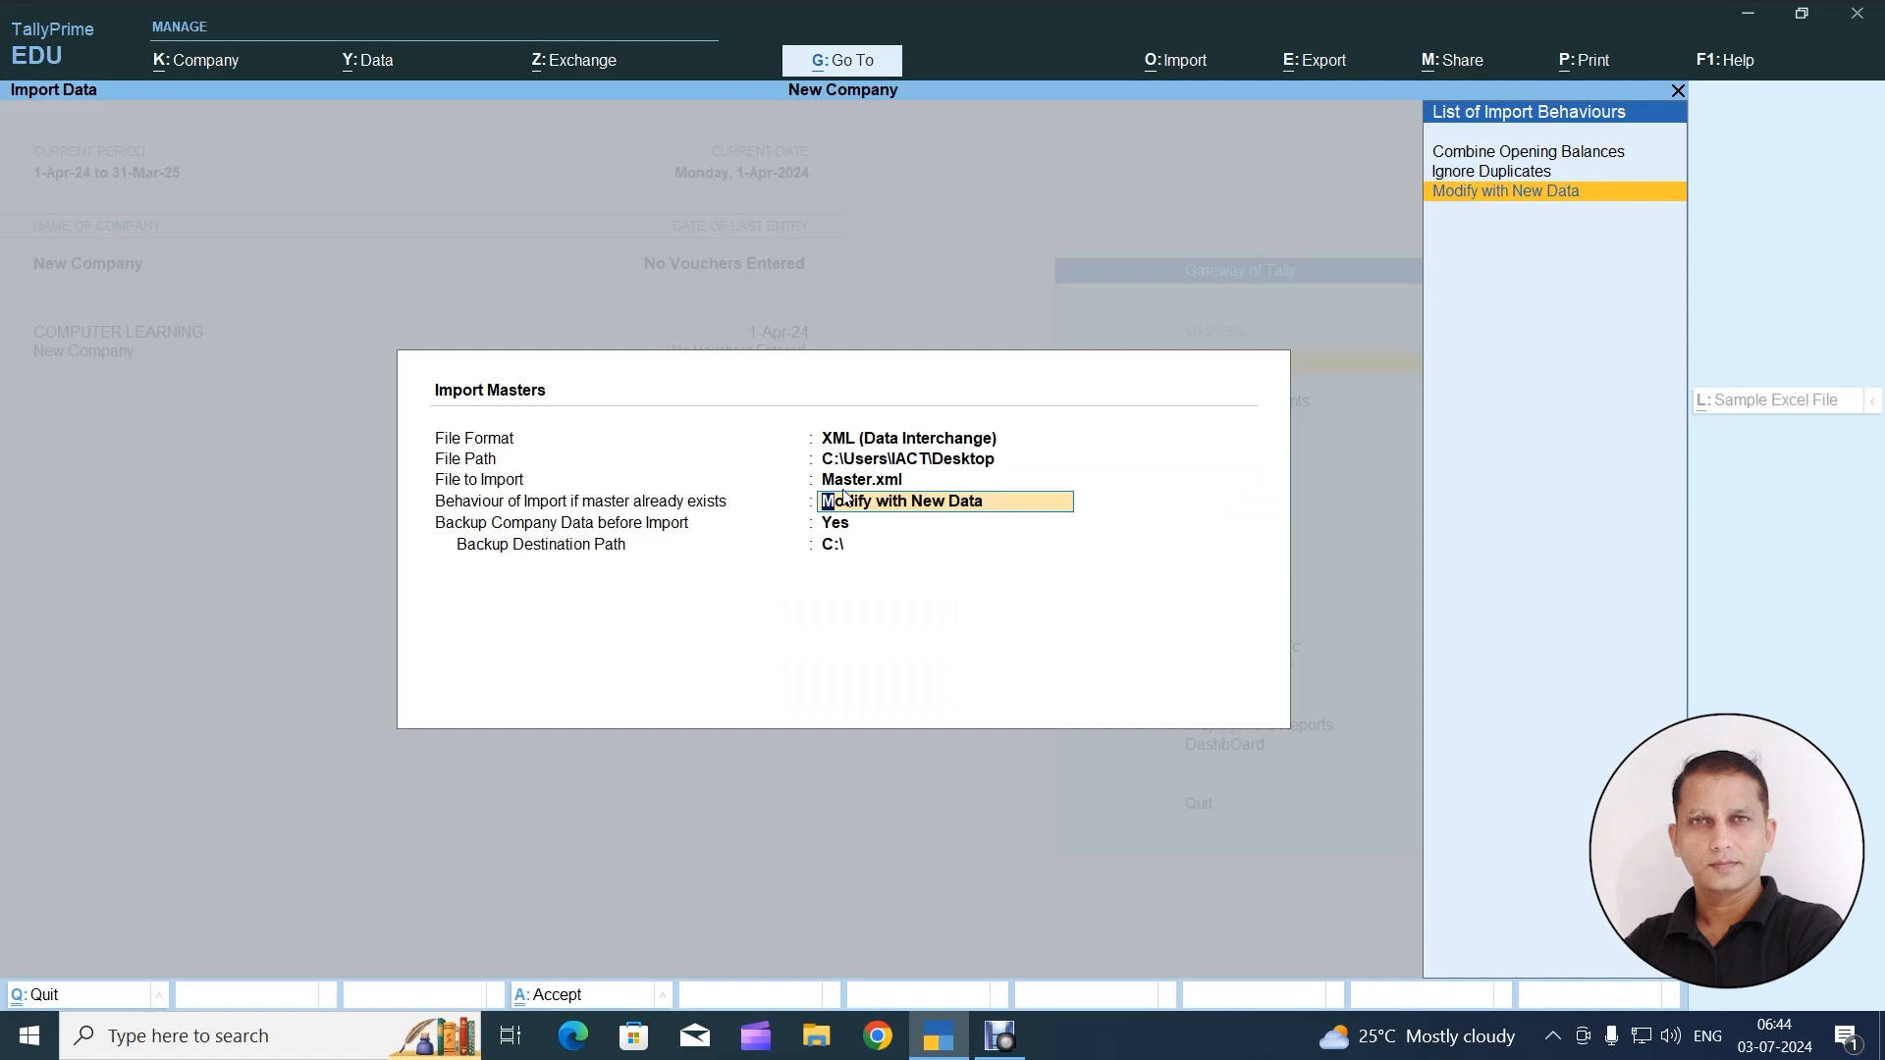
Review the import behaviours Combine Opening Balances, Ignore Duplicates and Modify with New Data for masters that already exist
{"action": "key", "text": "Up"}
{"action": "key", "text": "Up"}
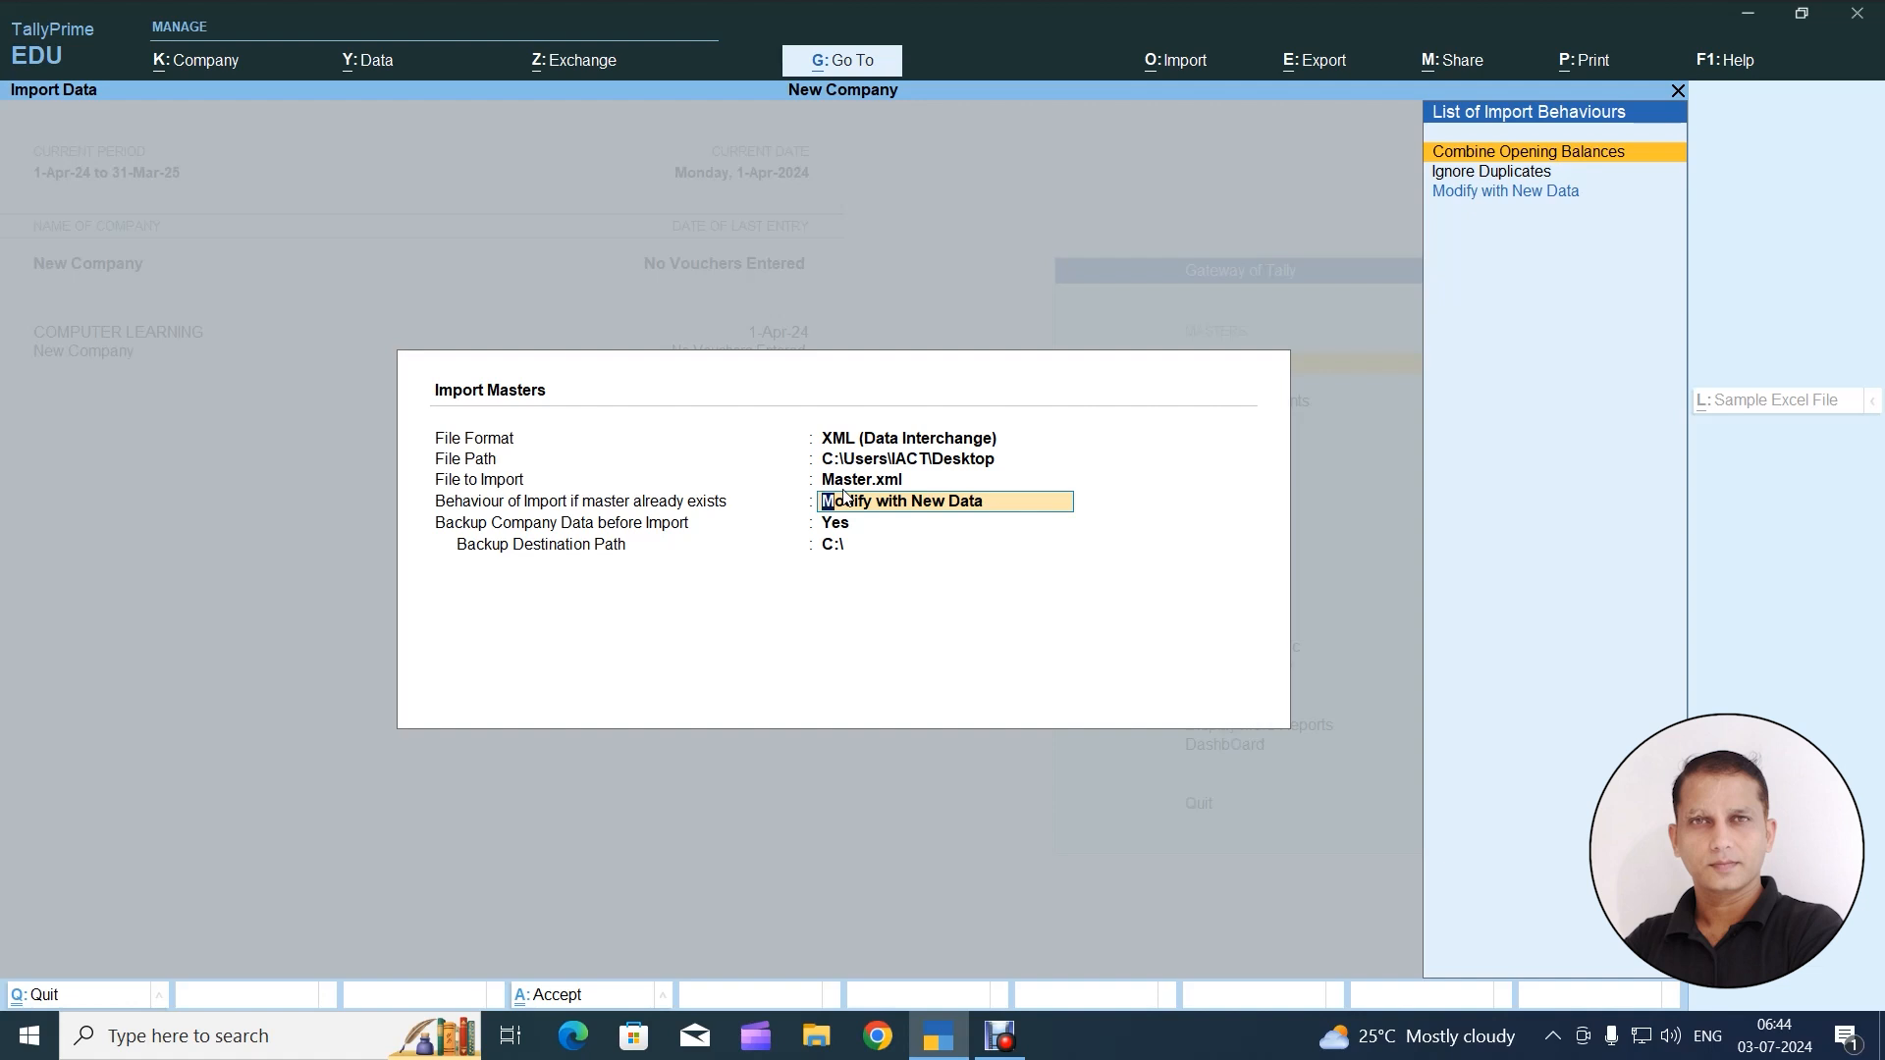
{"action": "key", "text": "Down"}
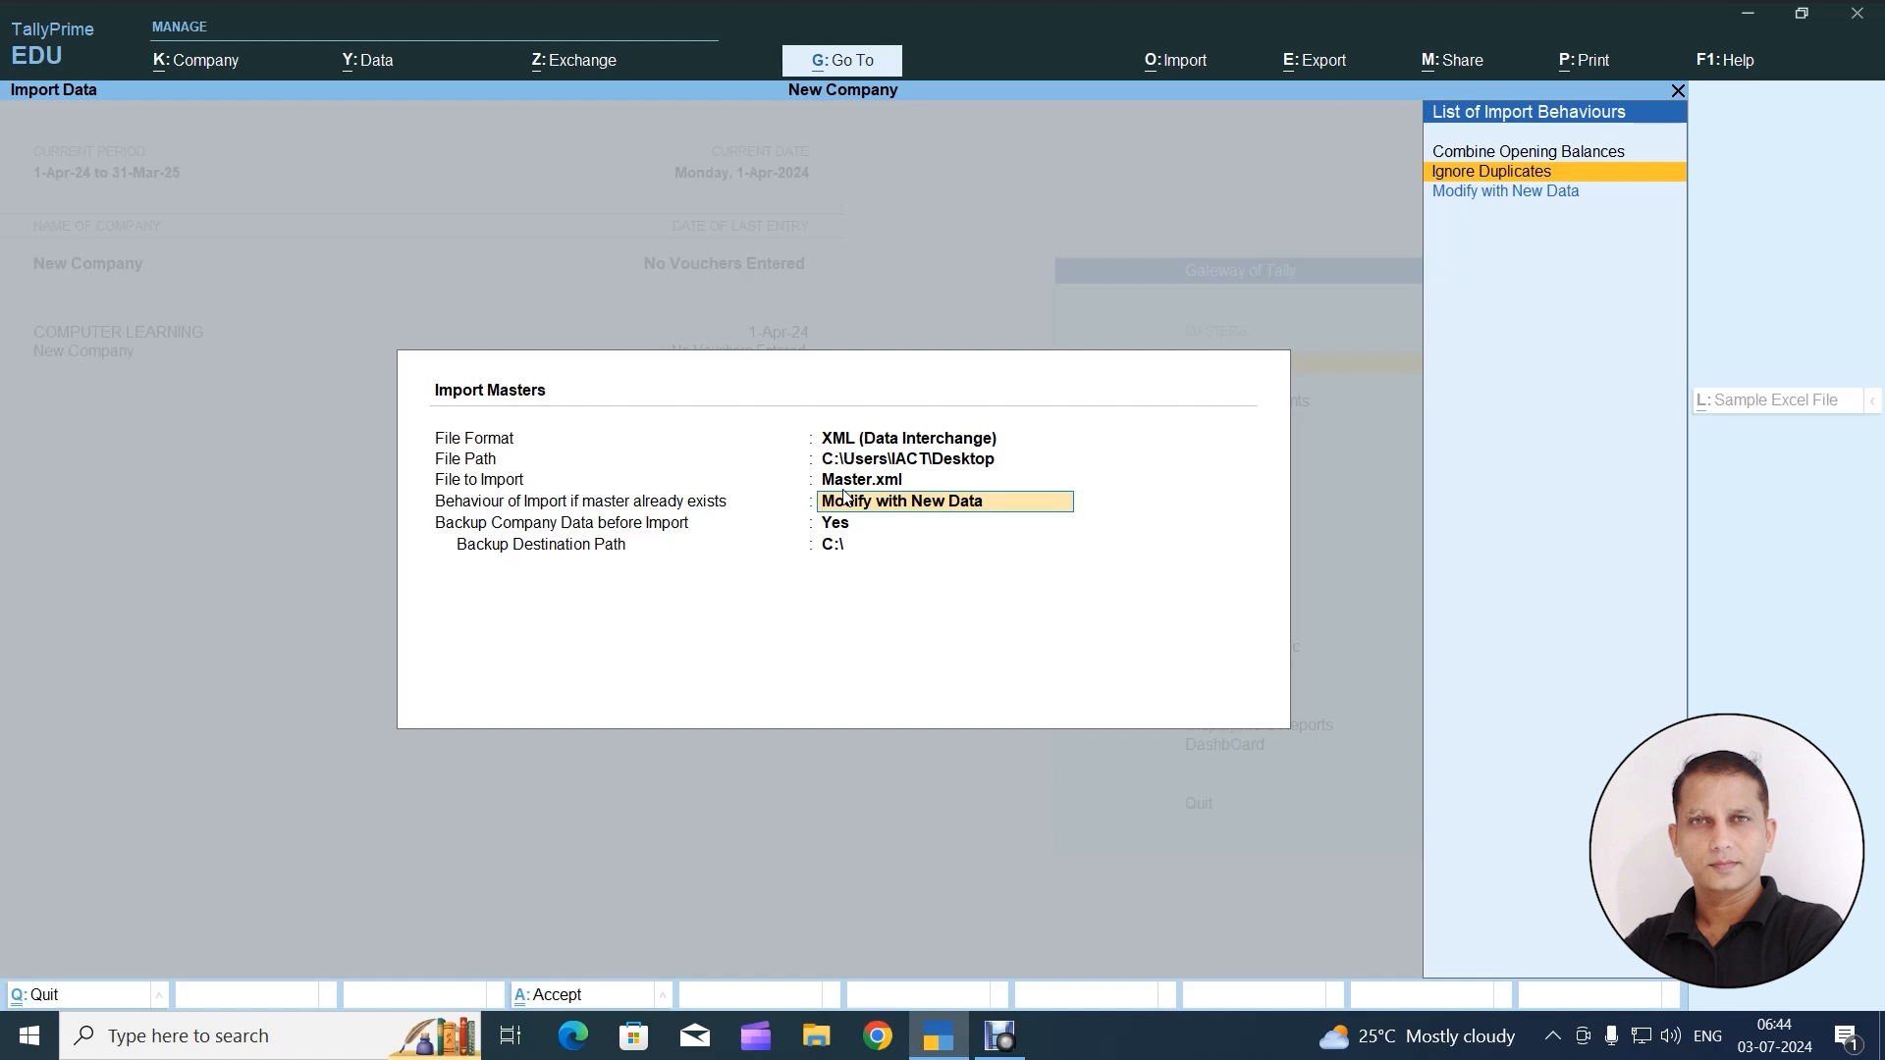
{"action": "key", "text": "Down"}
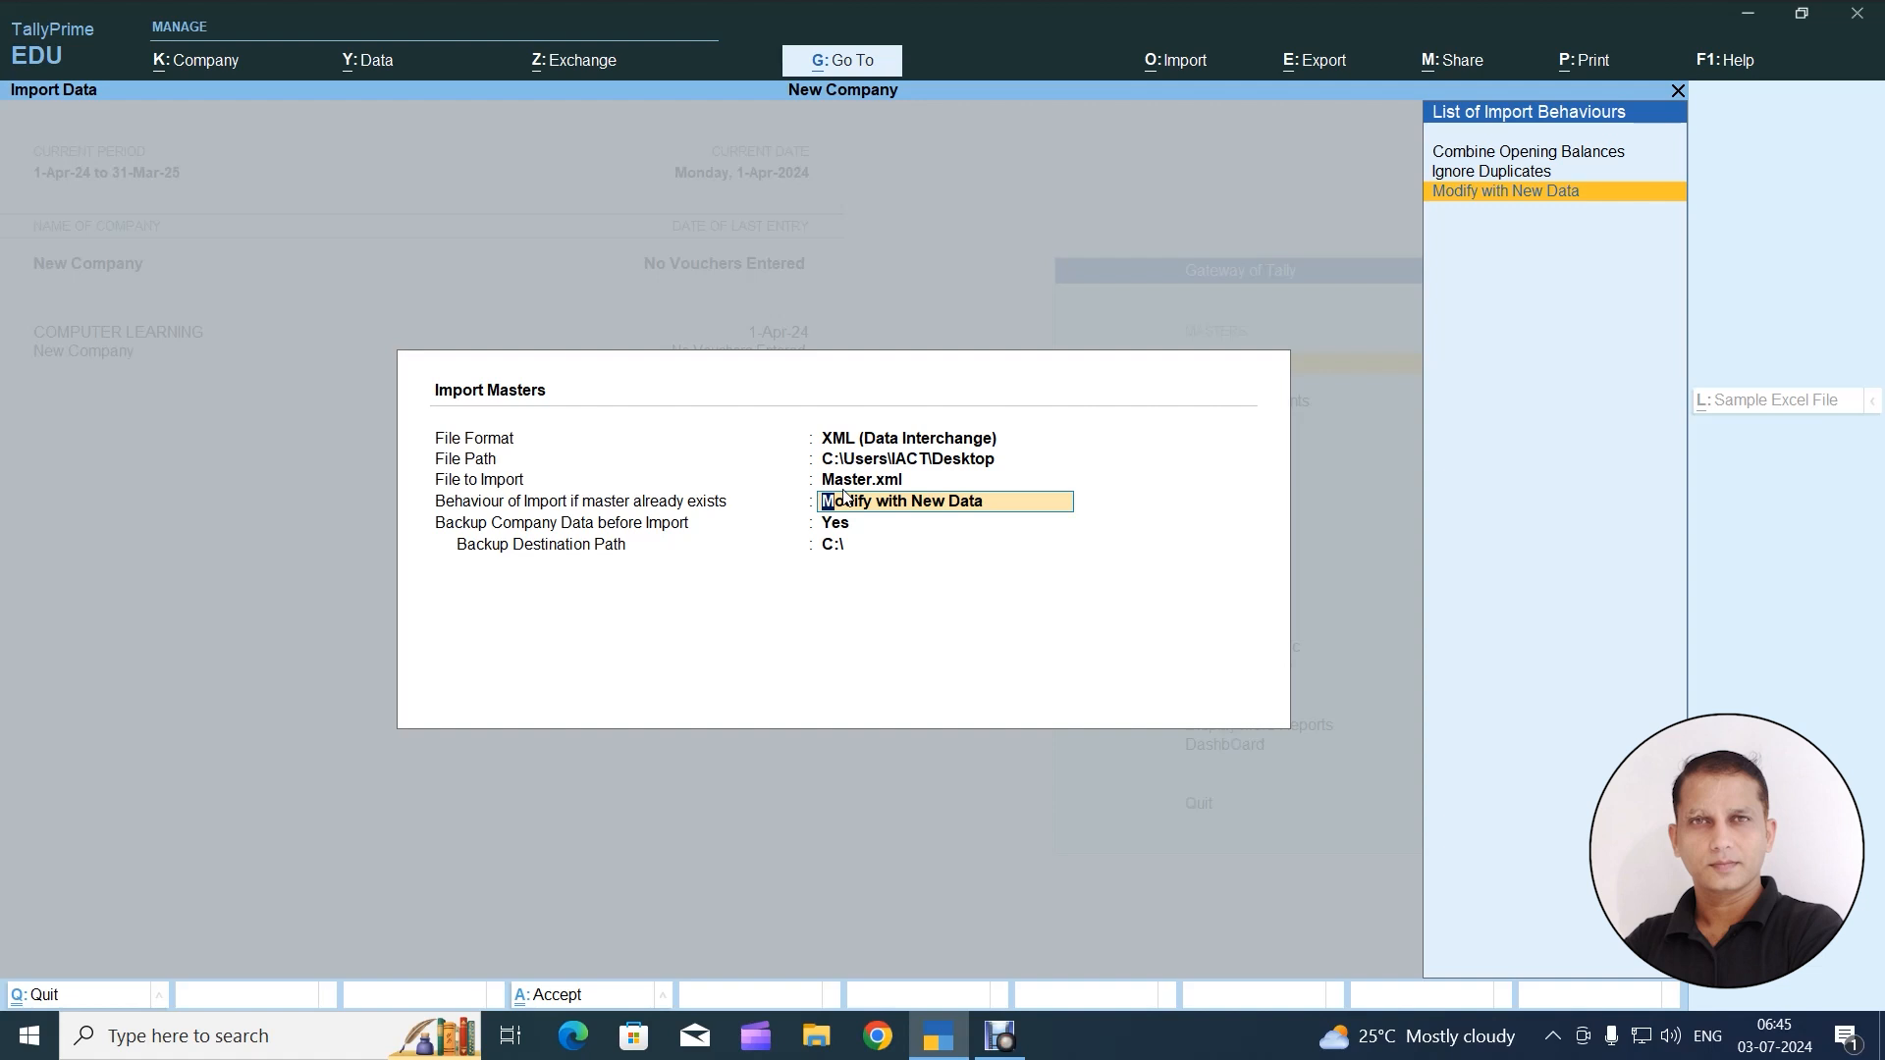
{"action": "key", "text": "Up"}
{"action": "key", "text": "Up"}
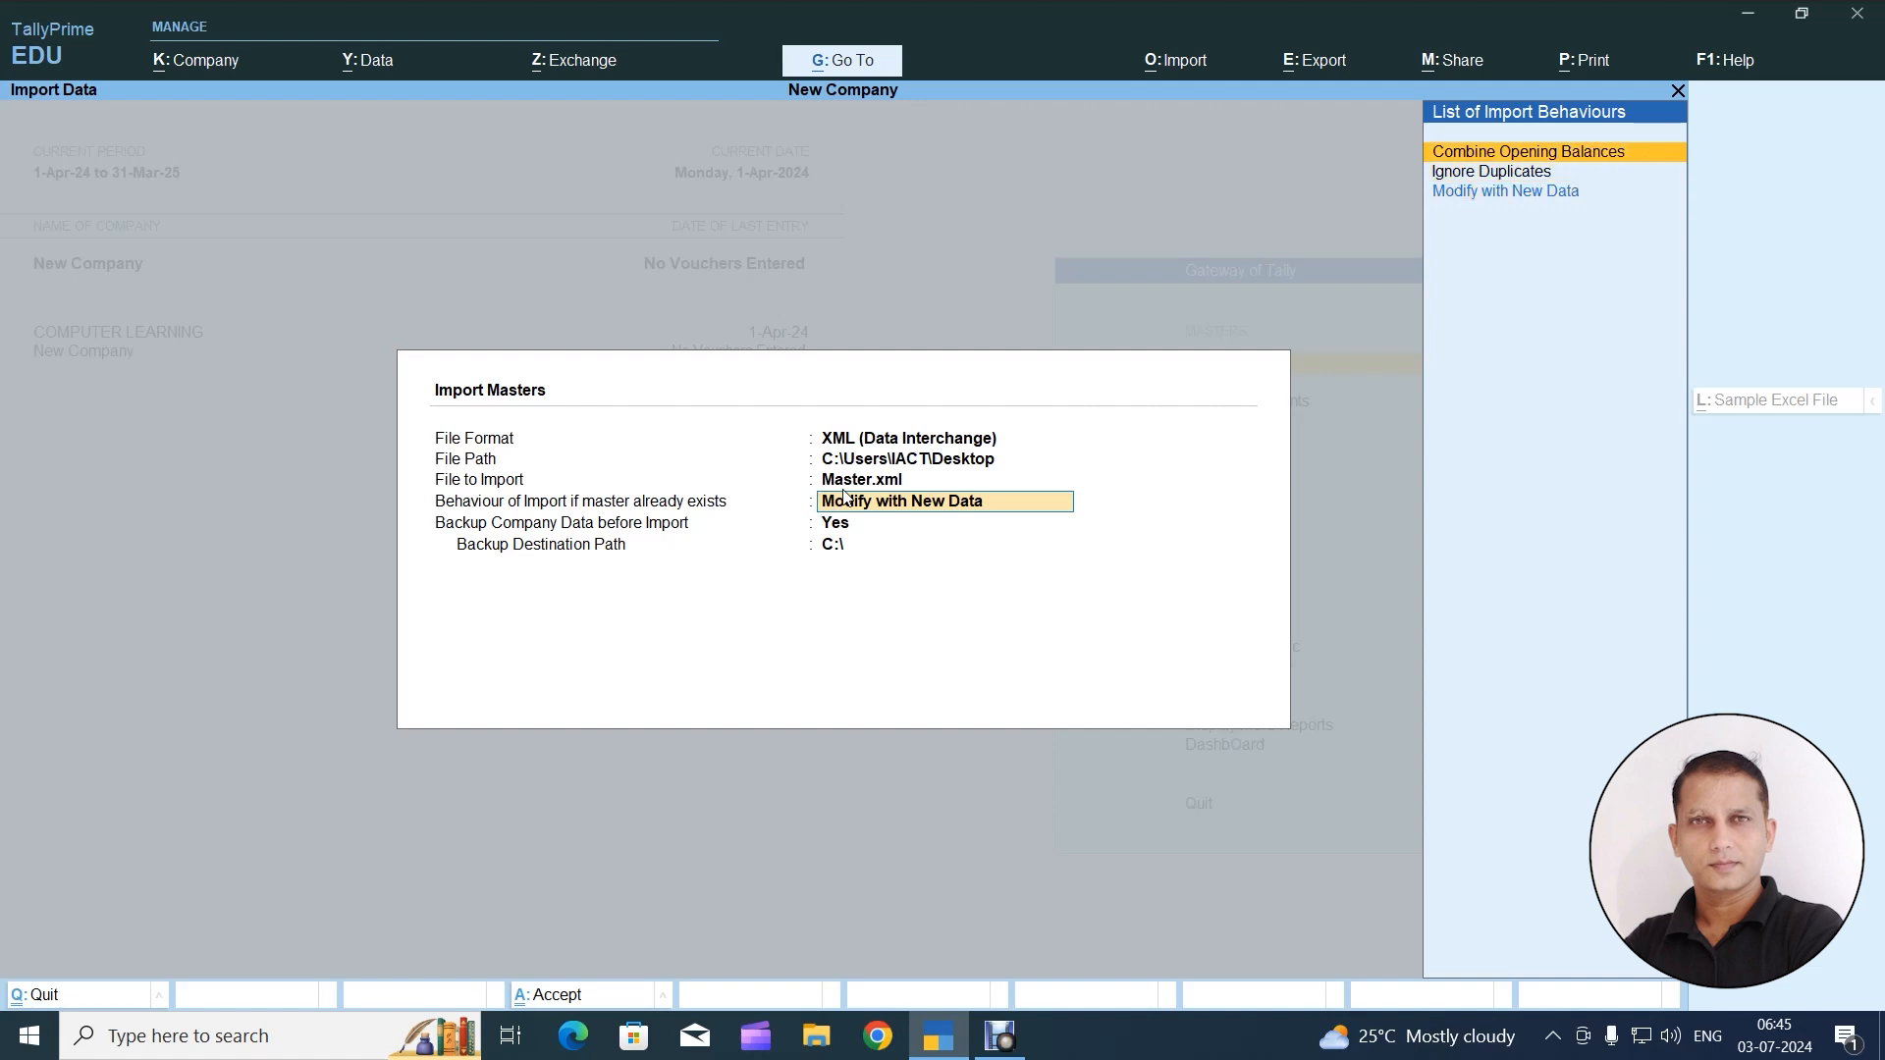
{"action": "key", "text": "Down"}
{"action": "key", "text": "Down"}
{"action": "key", "text": "Up"}
{"action": "key", "text": "Up"}
{"action": "key", "text": "Down"}
{"action": "key", "text": "Down"}
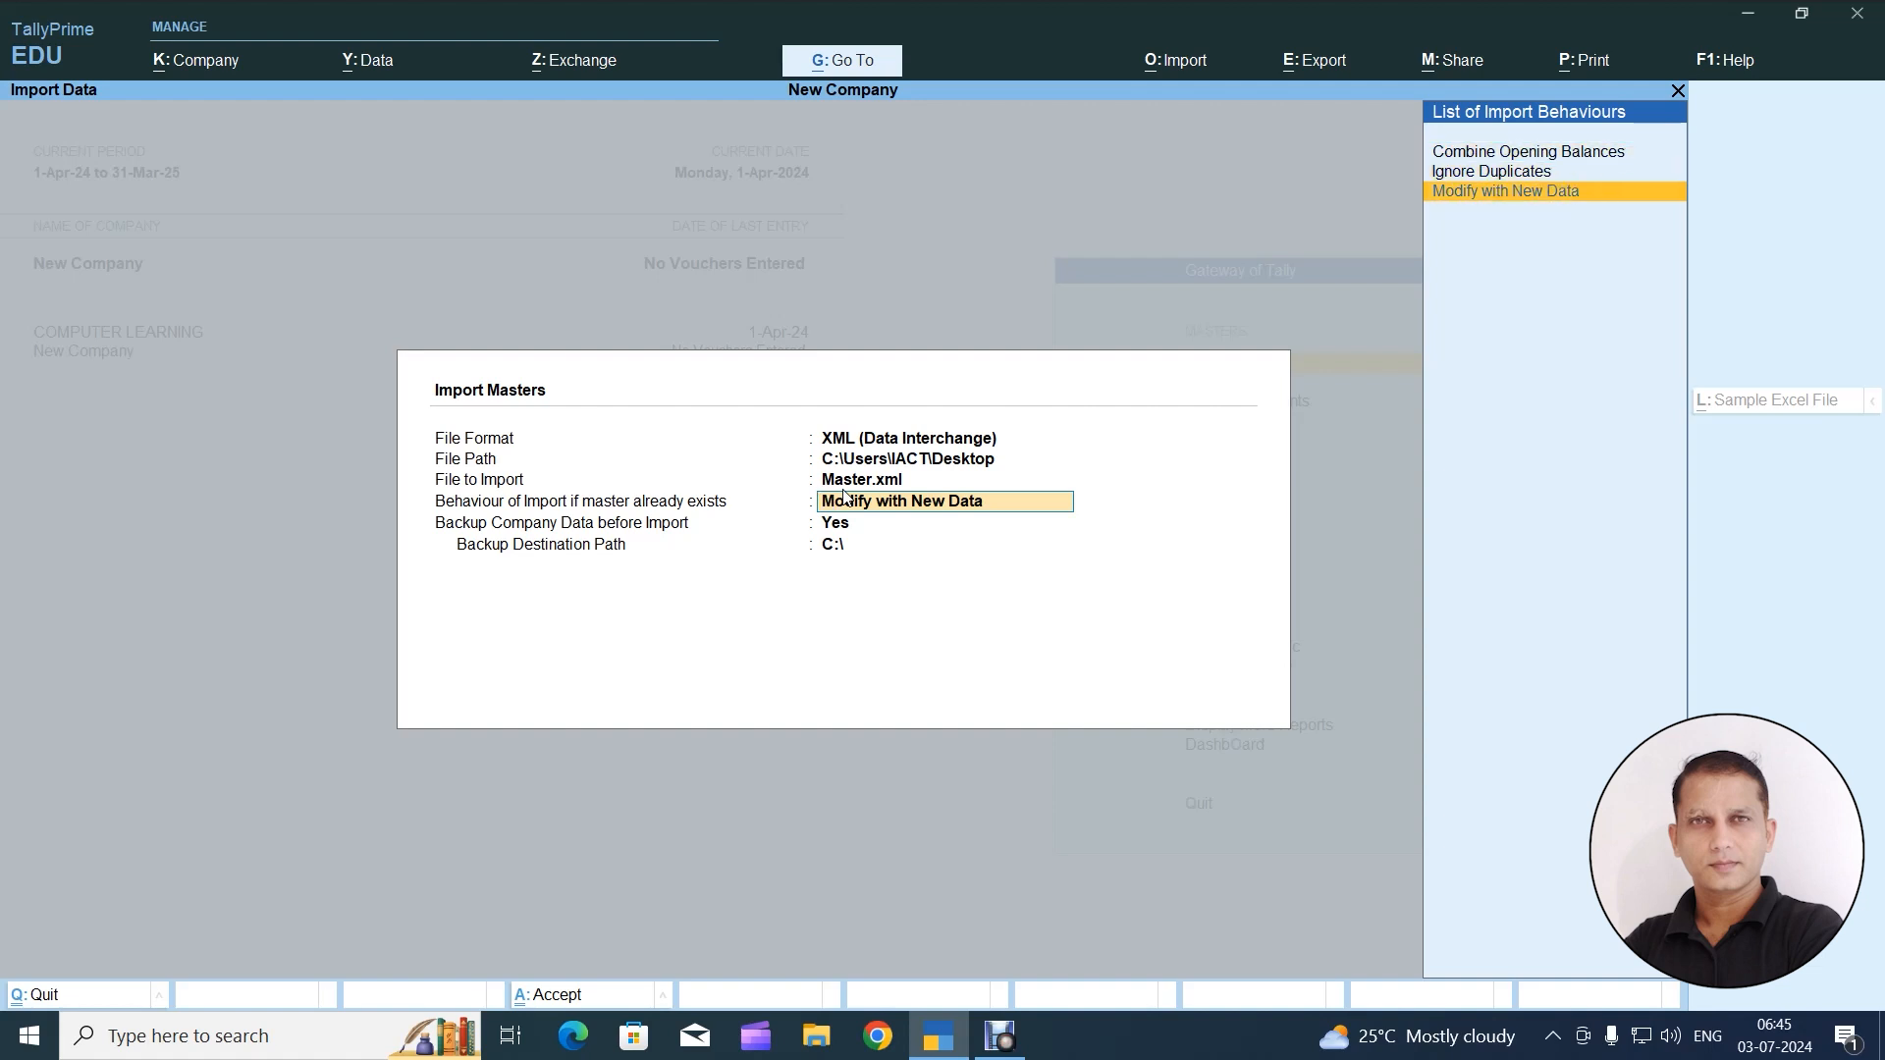
{"action": "key", "text": "Up"}
{"action": "key", "text": "Up"}
{"action": "key", "text": "Down"}
{"action": "key", "text": "Down"}
{"action": "key", "text": "Up"}
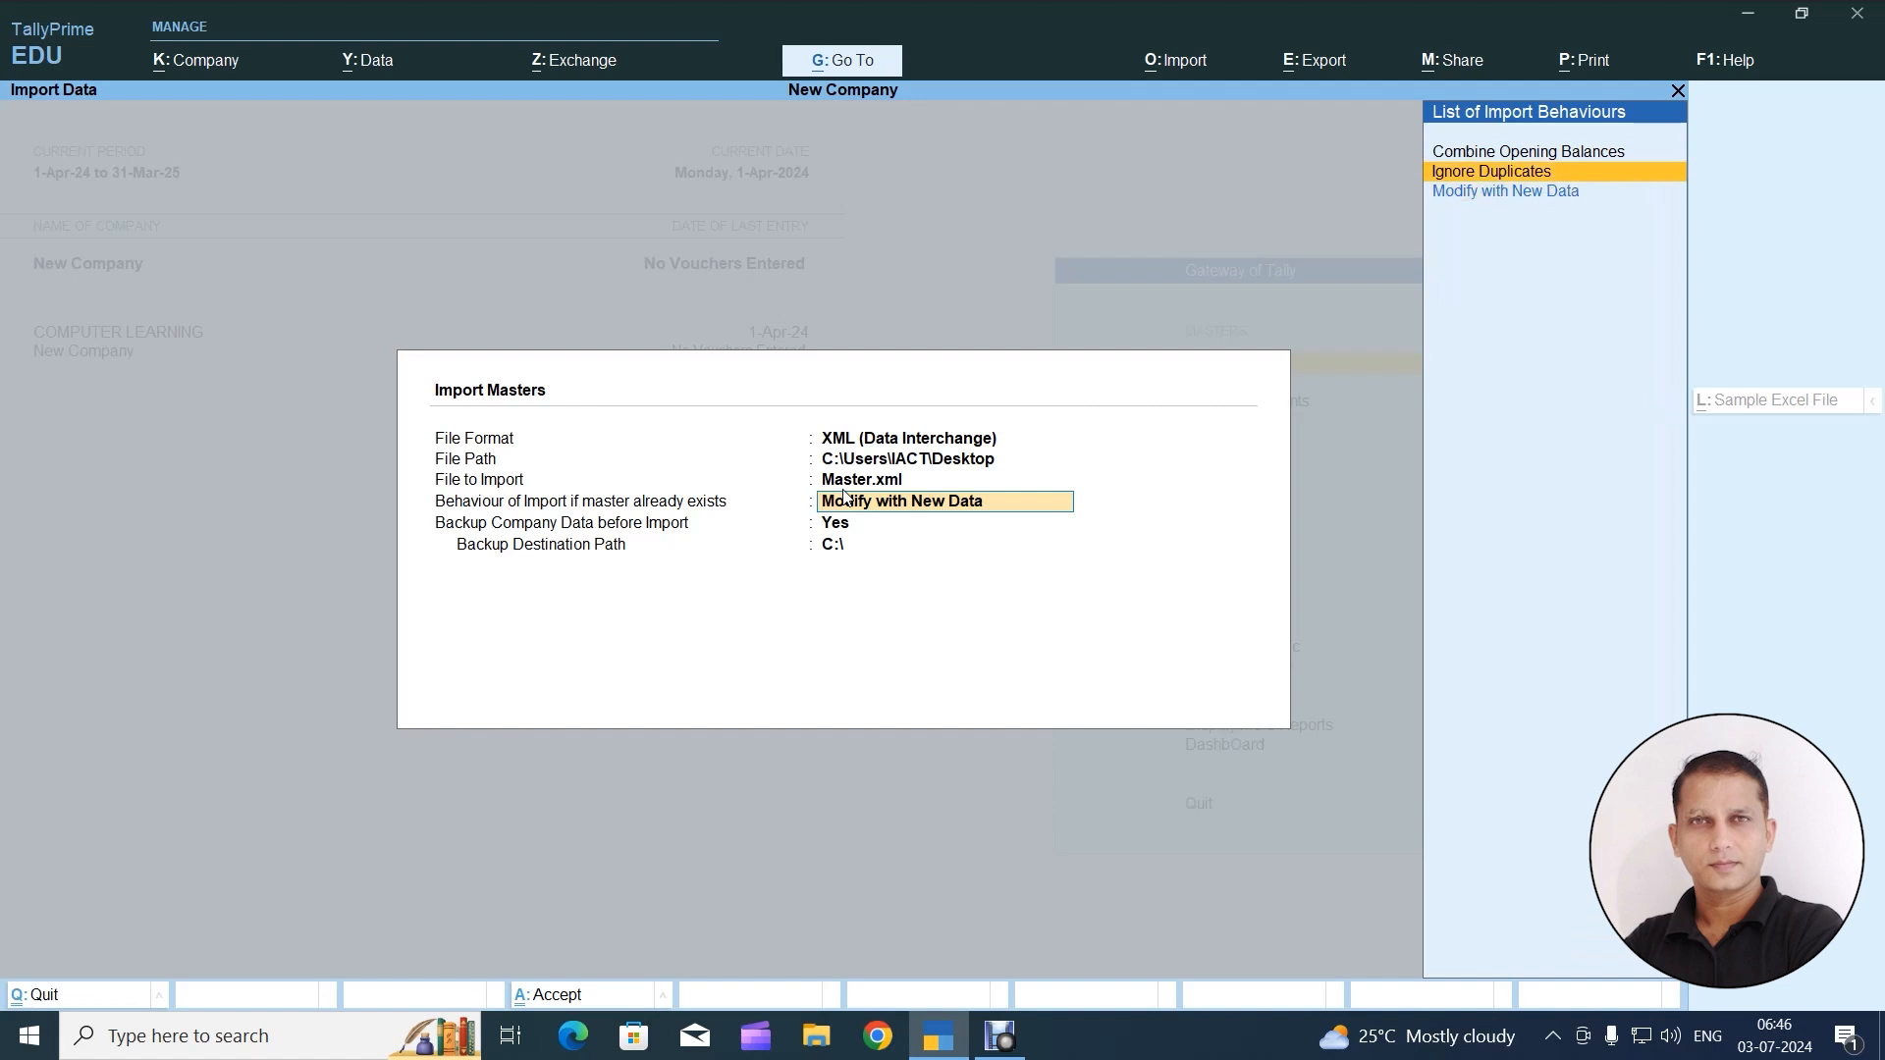
{"action": "key", "text": "Up"}
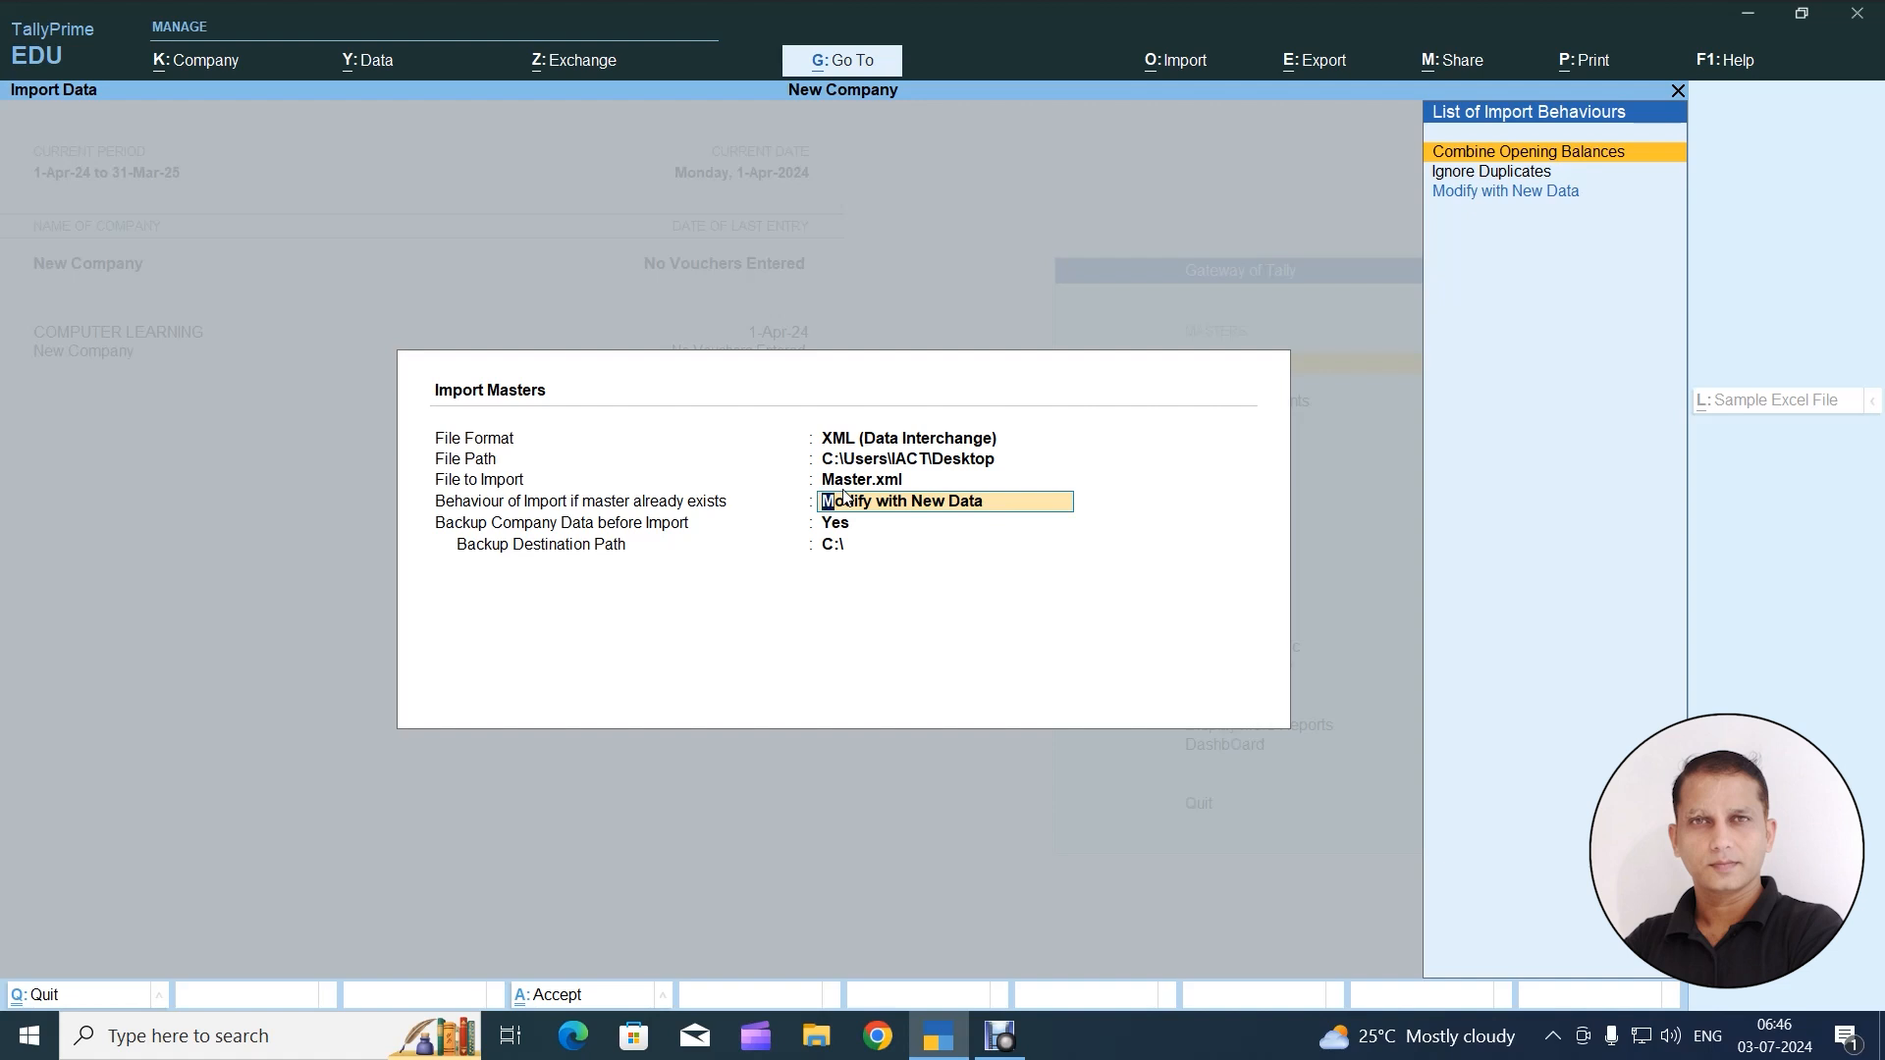
{"action": "key", "text": "Down"}
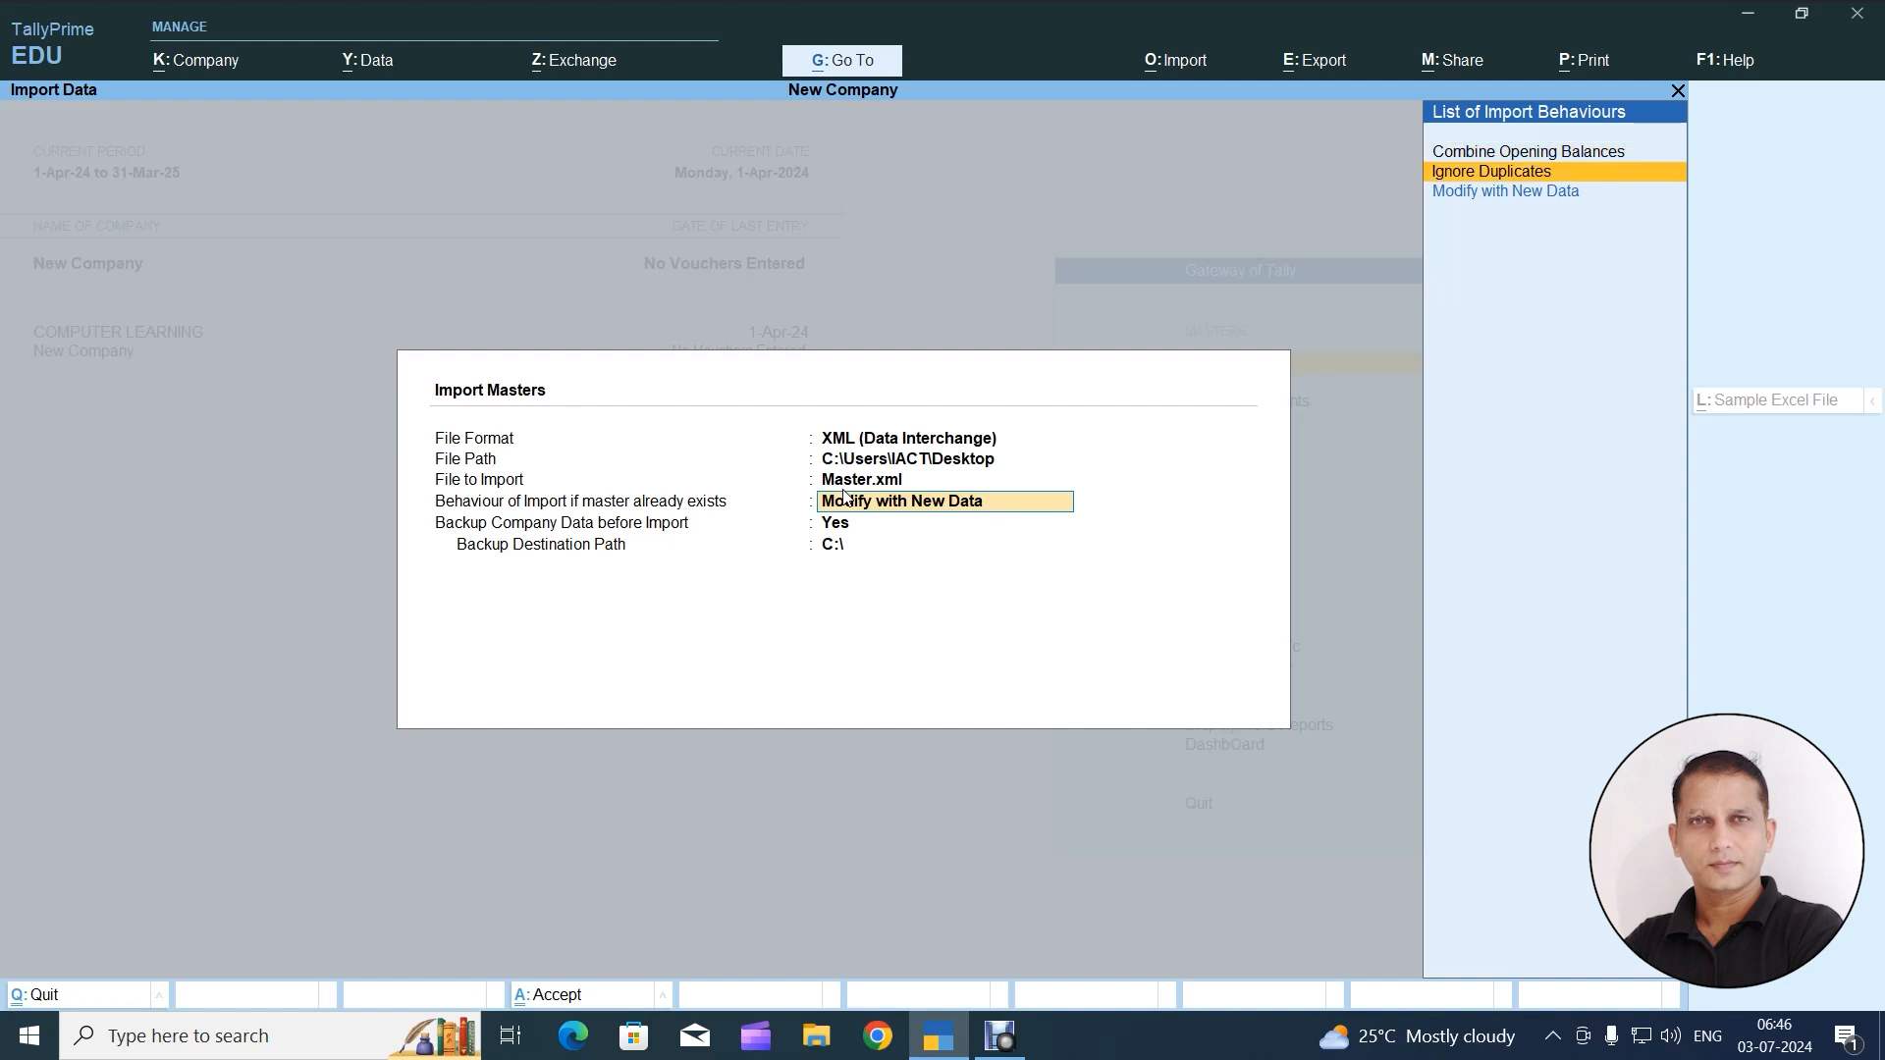
{"action": "key", "text": "Down"}
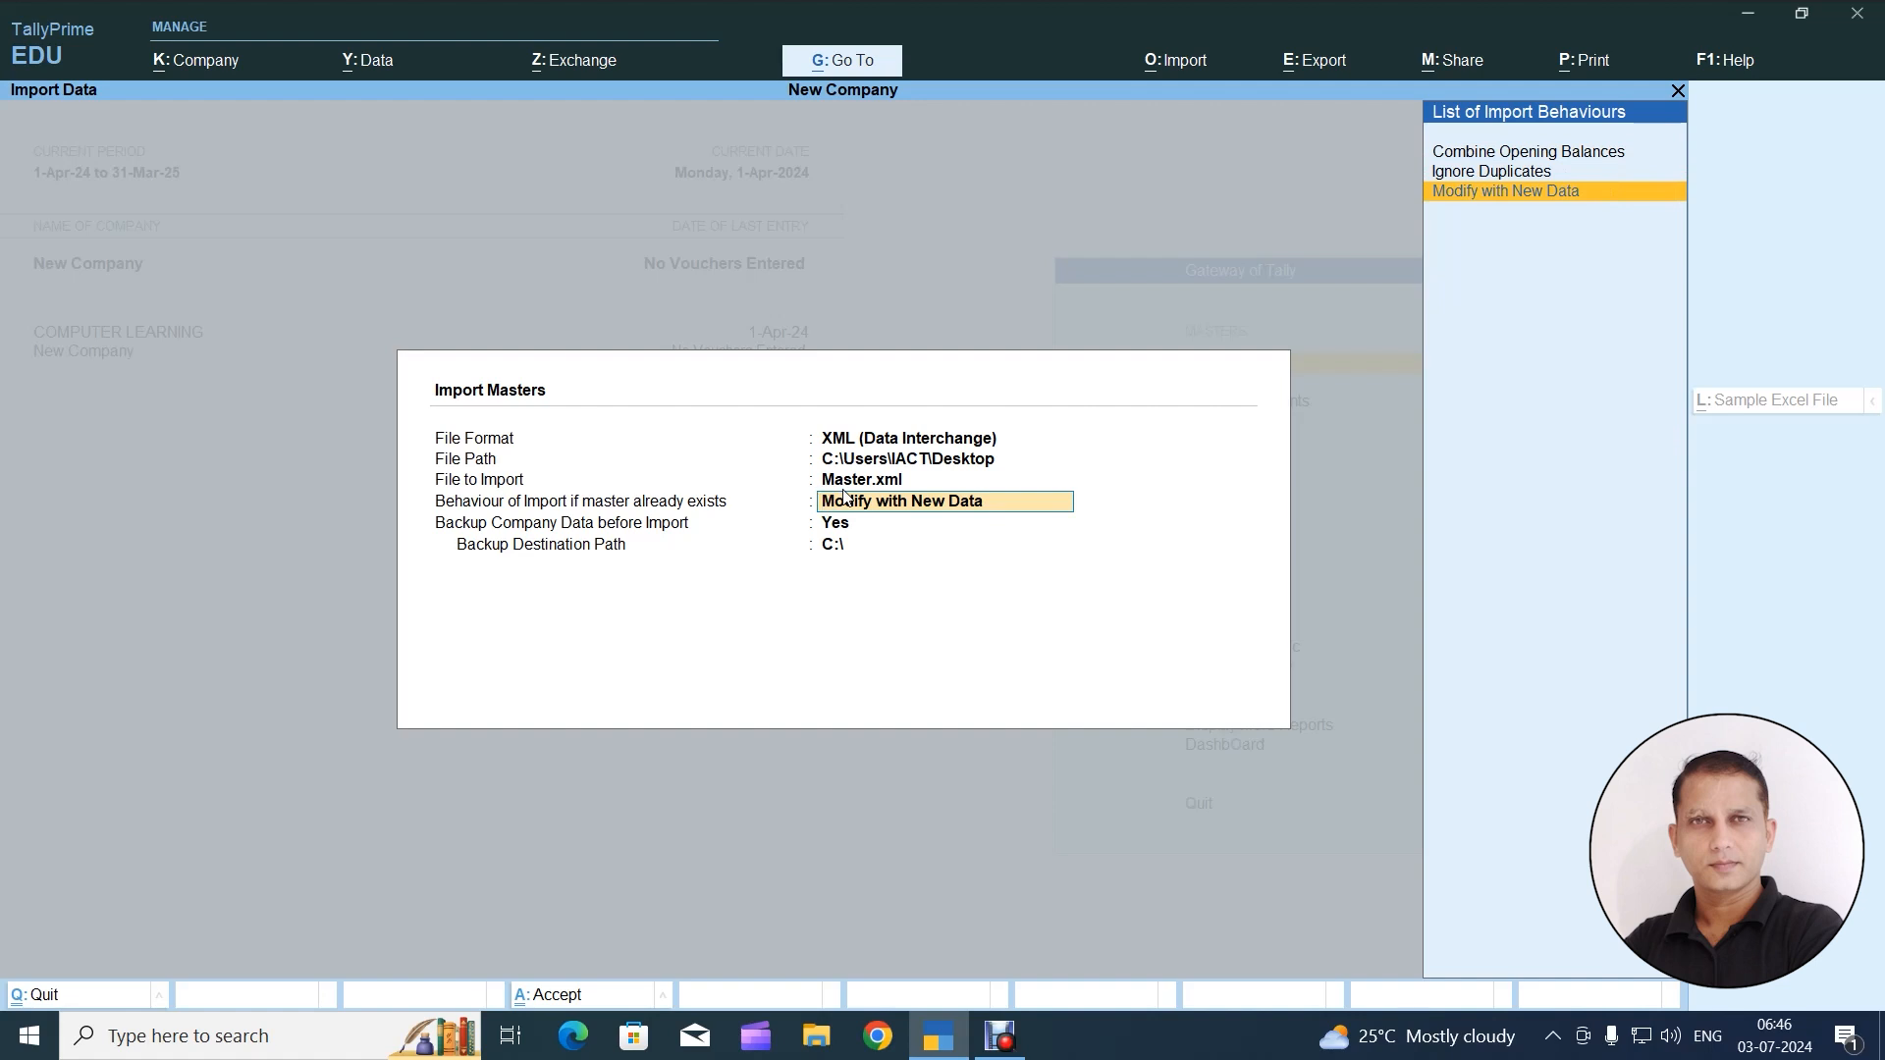
Set the import behaviour for existing masters to Modify with New Data and keep the company data backup at Yes
{"action": "key", "text": "Up"}
{"action": "key", "text": "Up"}
{"action": "key", "text": "Down"}
{"action": "key", "text": "Down"}
{"action": "key", "text": "Return"}
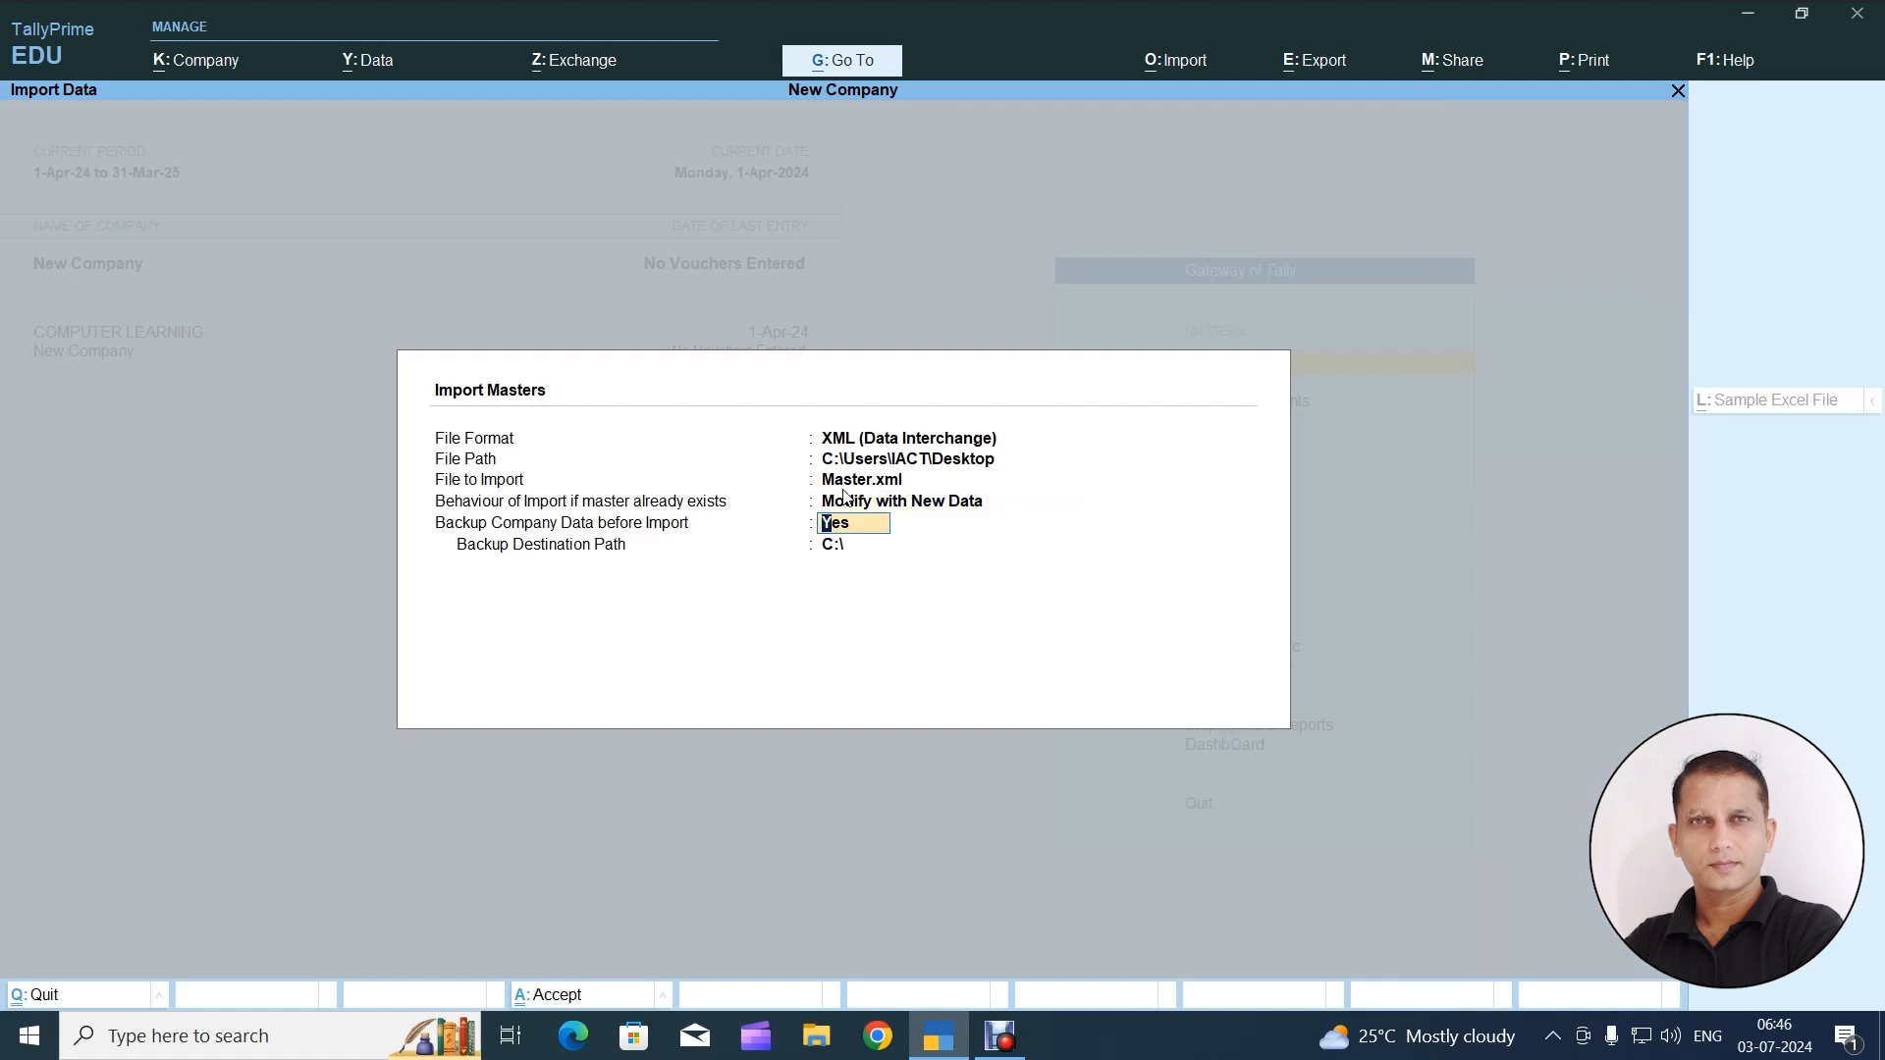
{"action": "key", "text": "Return"}
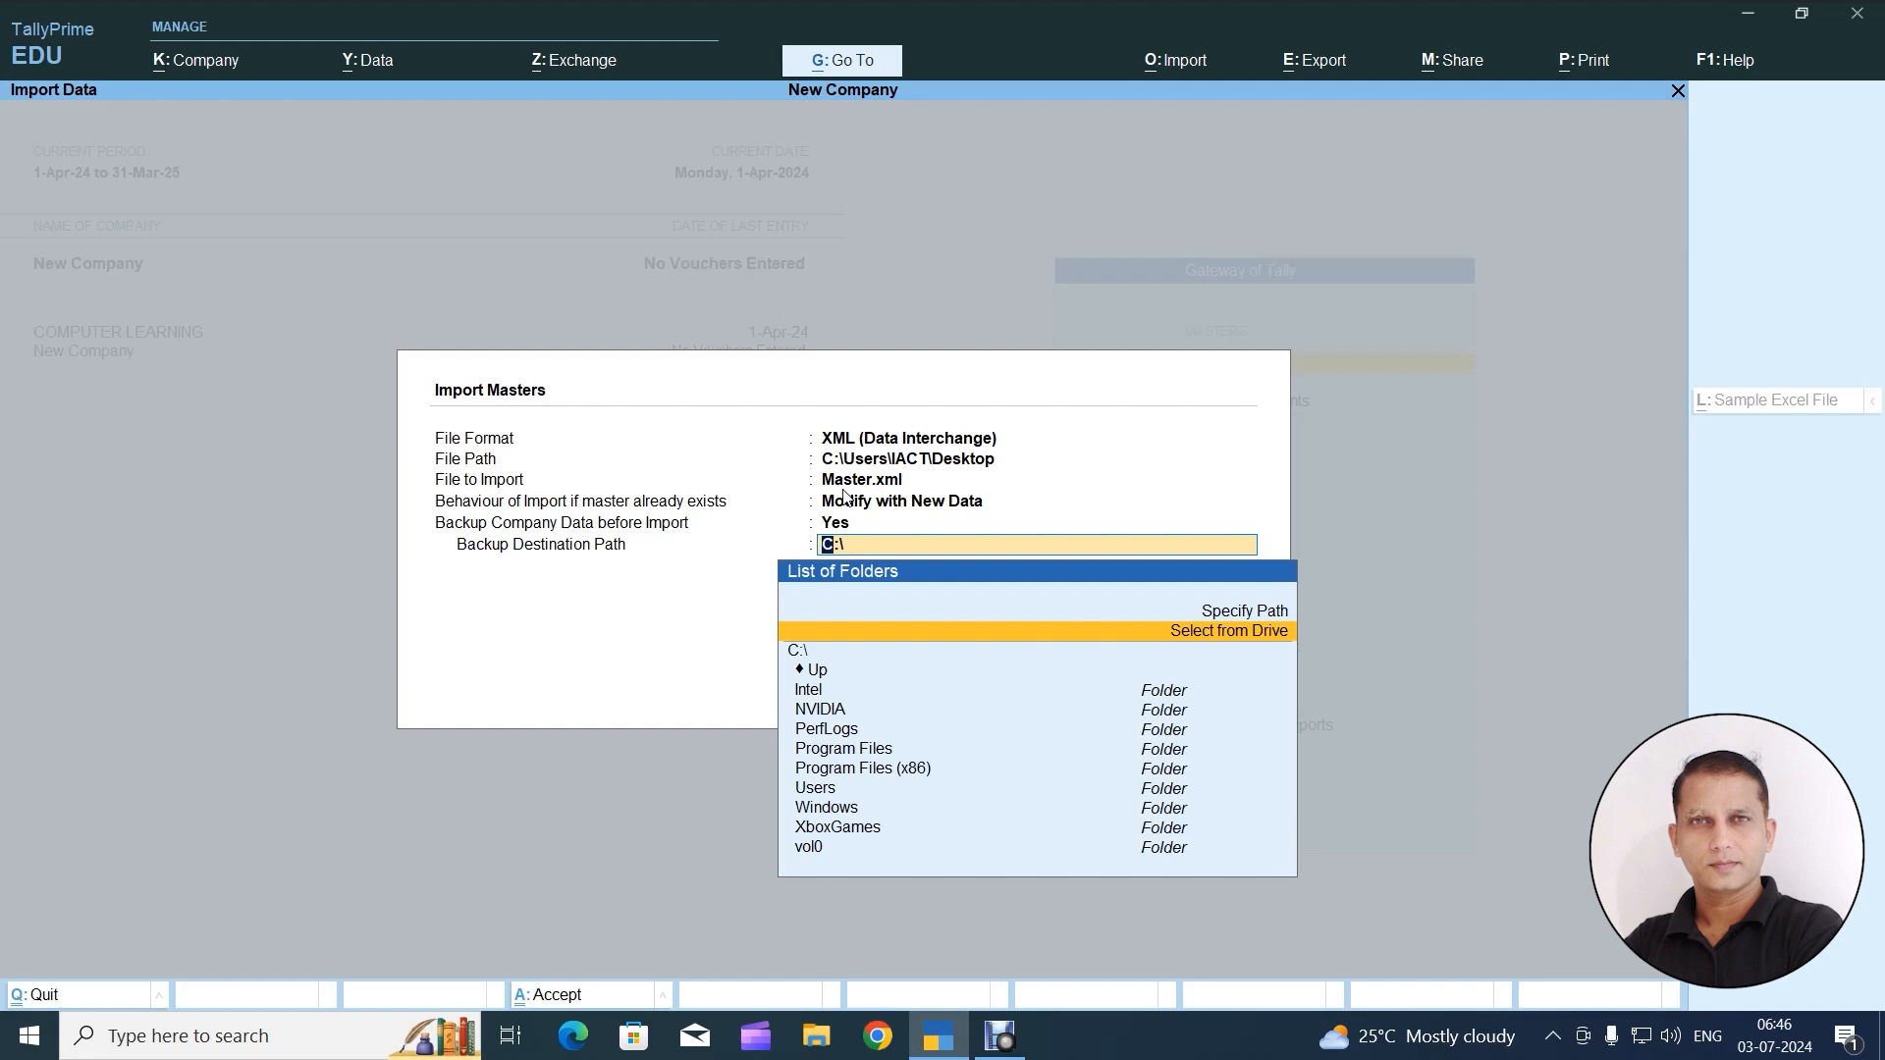
Browse for the backup destination from the drive list, going through the C drive into the Users\Public folder
{"action": "key", "text": "Return"}
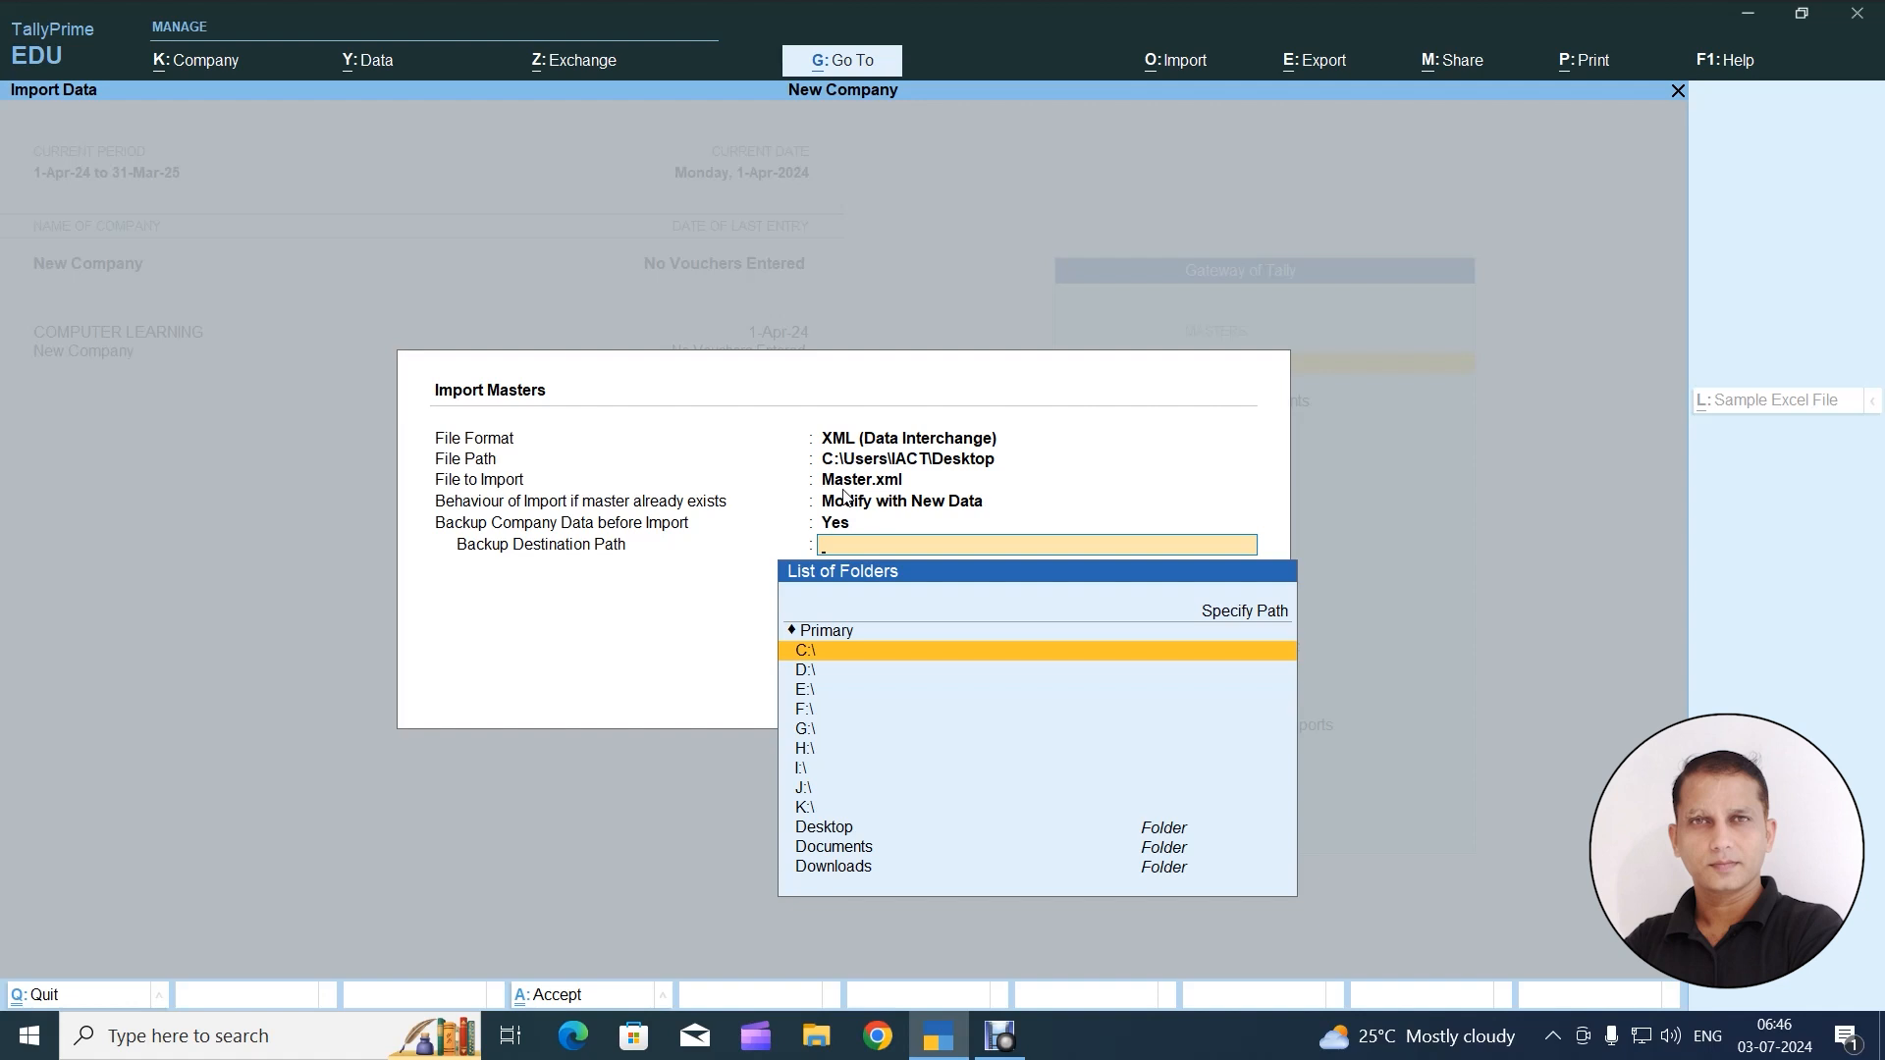
{"action": "key", "text": "Return"}
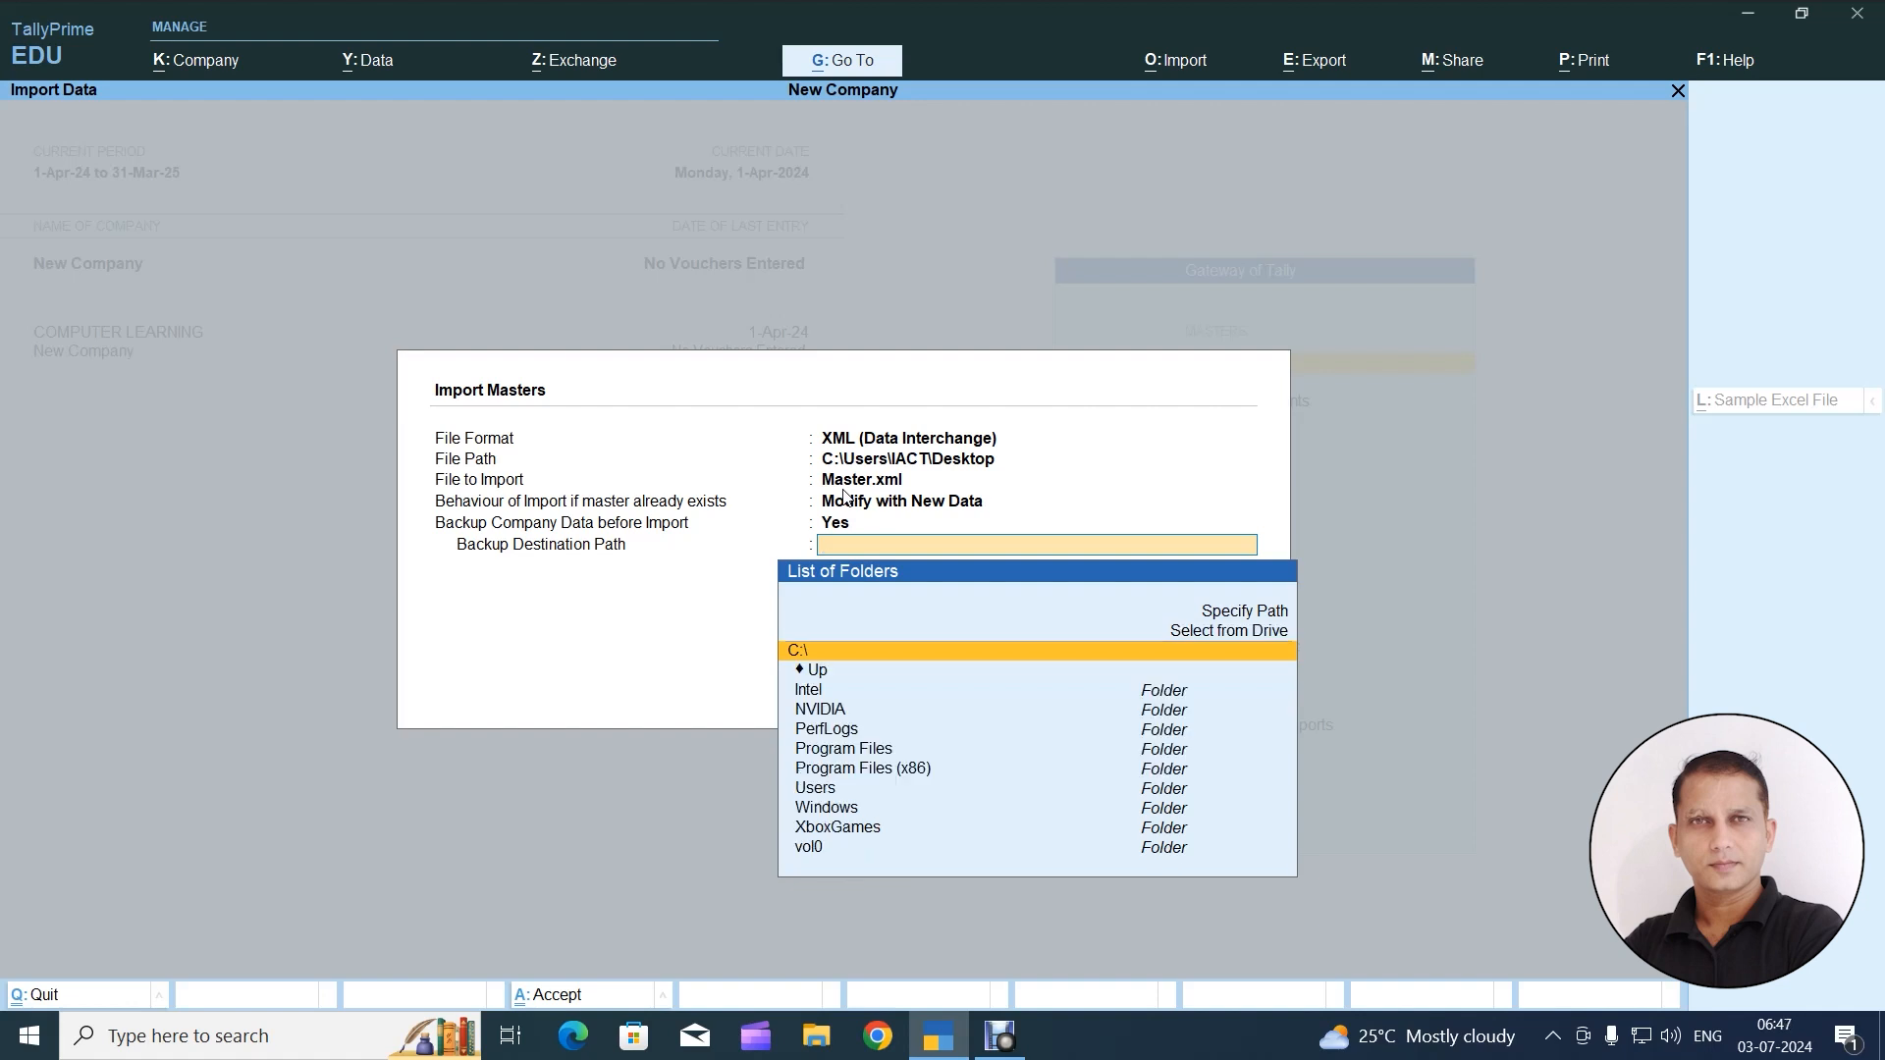
{"action": "key", "text": "Down"}
{"action": "key", "text": "Down"}
{"action": "key", "text": "Down"}
{"action": "key", "text": "Down"}
{"action": "key", "text": "Down"}
{"action": "key", "text": "Down"}
{"action": "key", "text": "Down"}
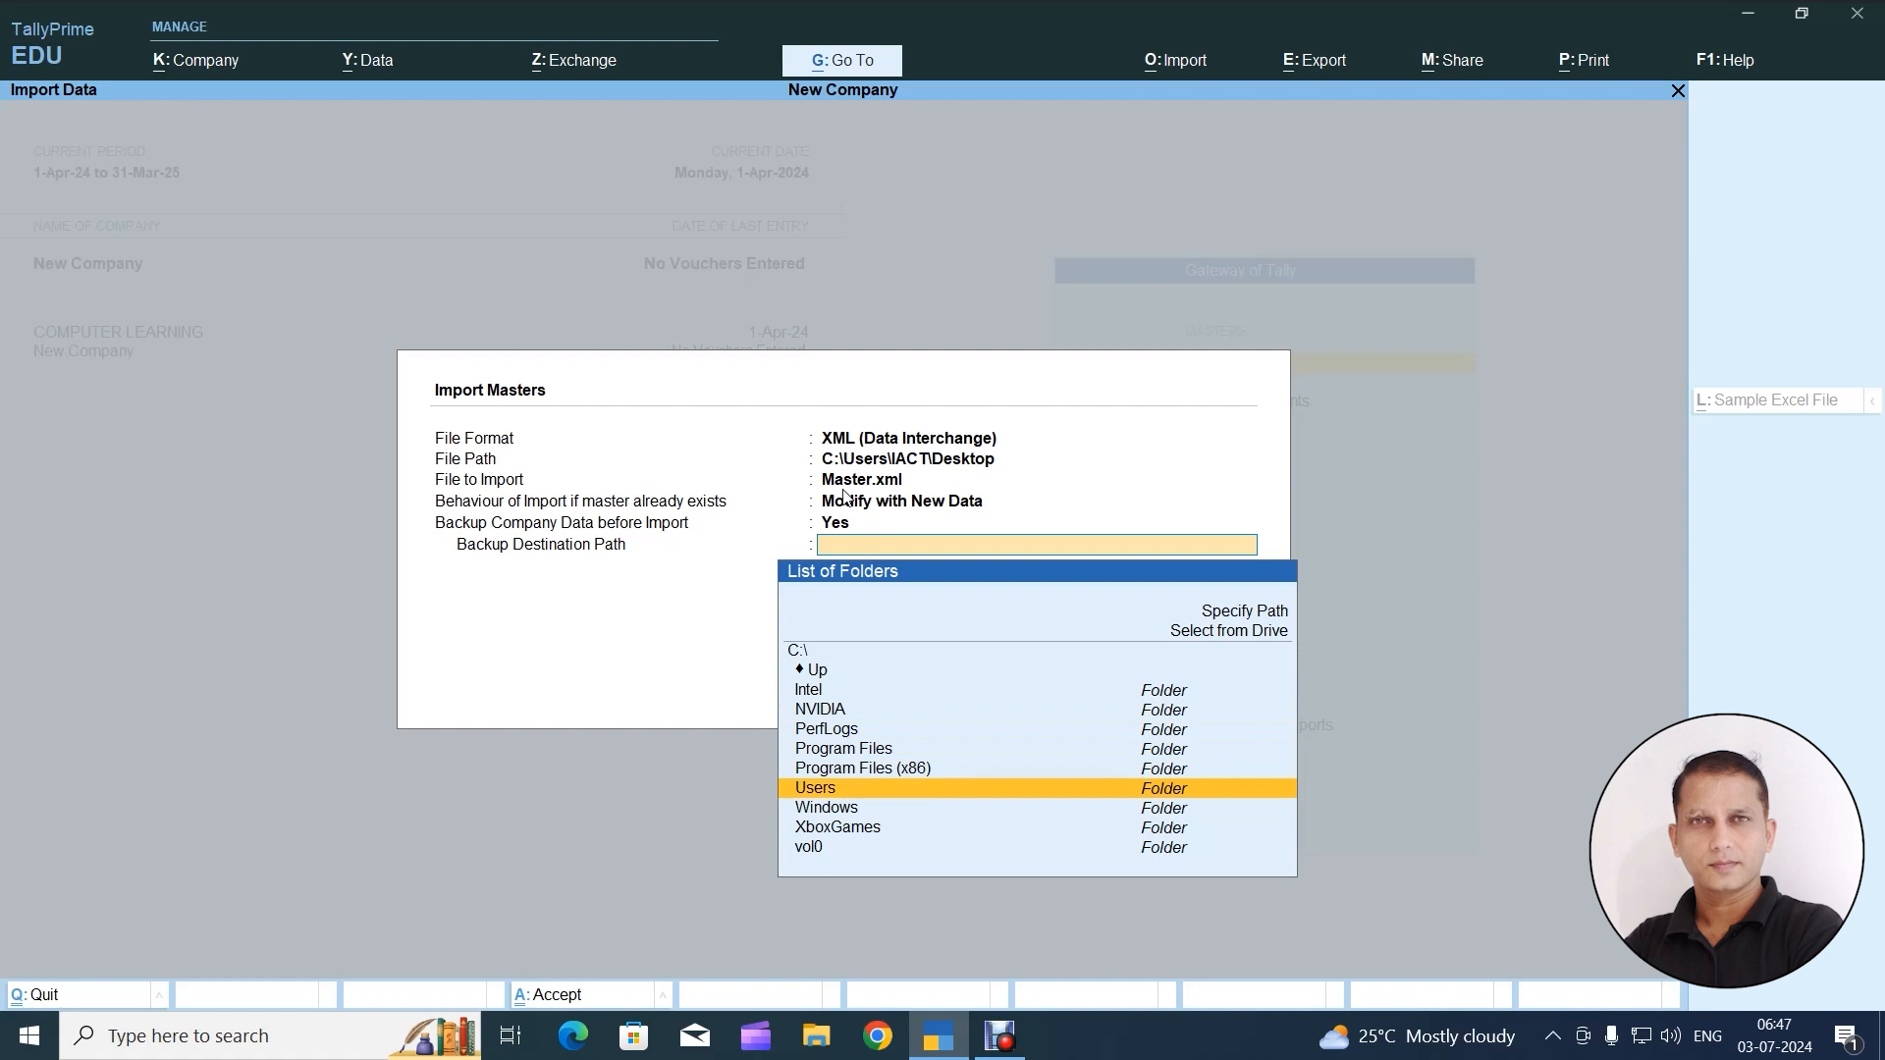
{"action": "key", "text": "Return"}
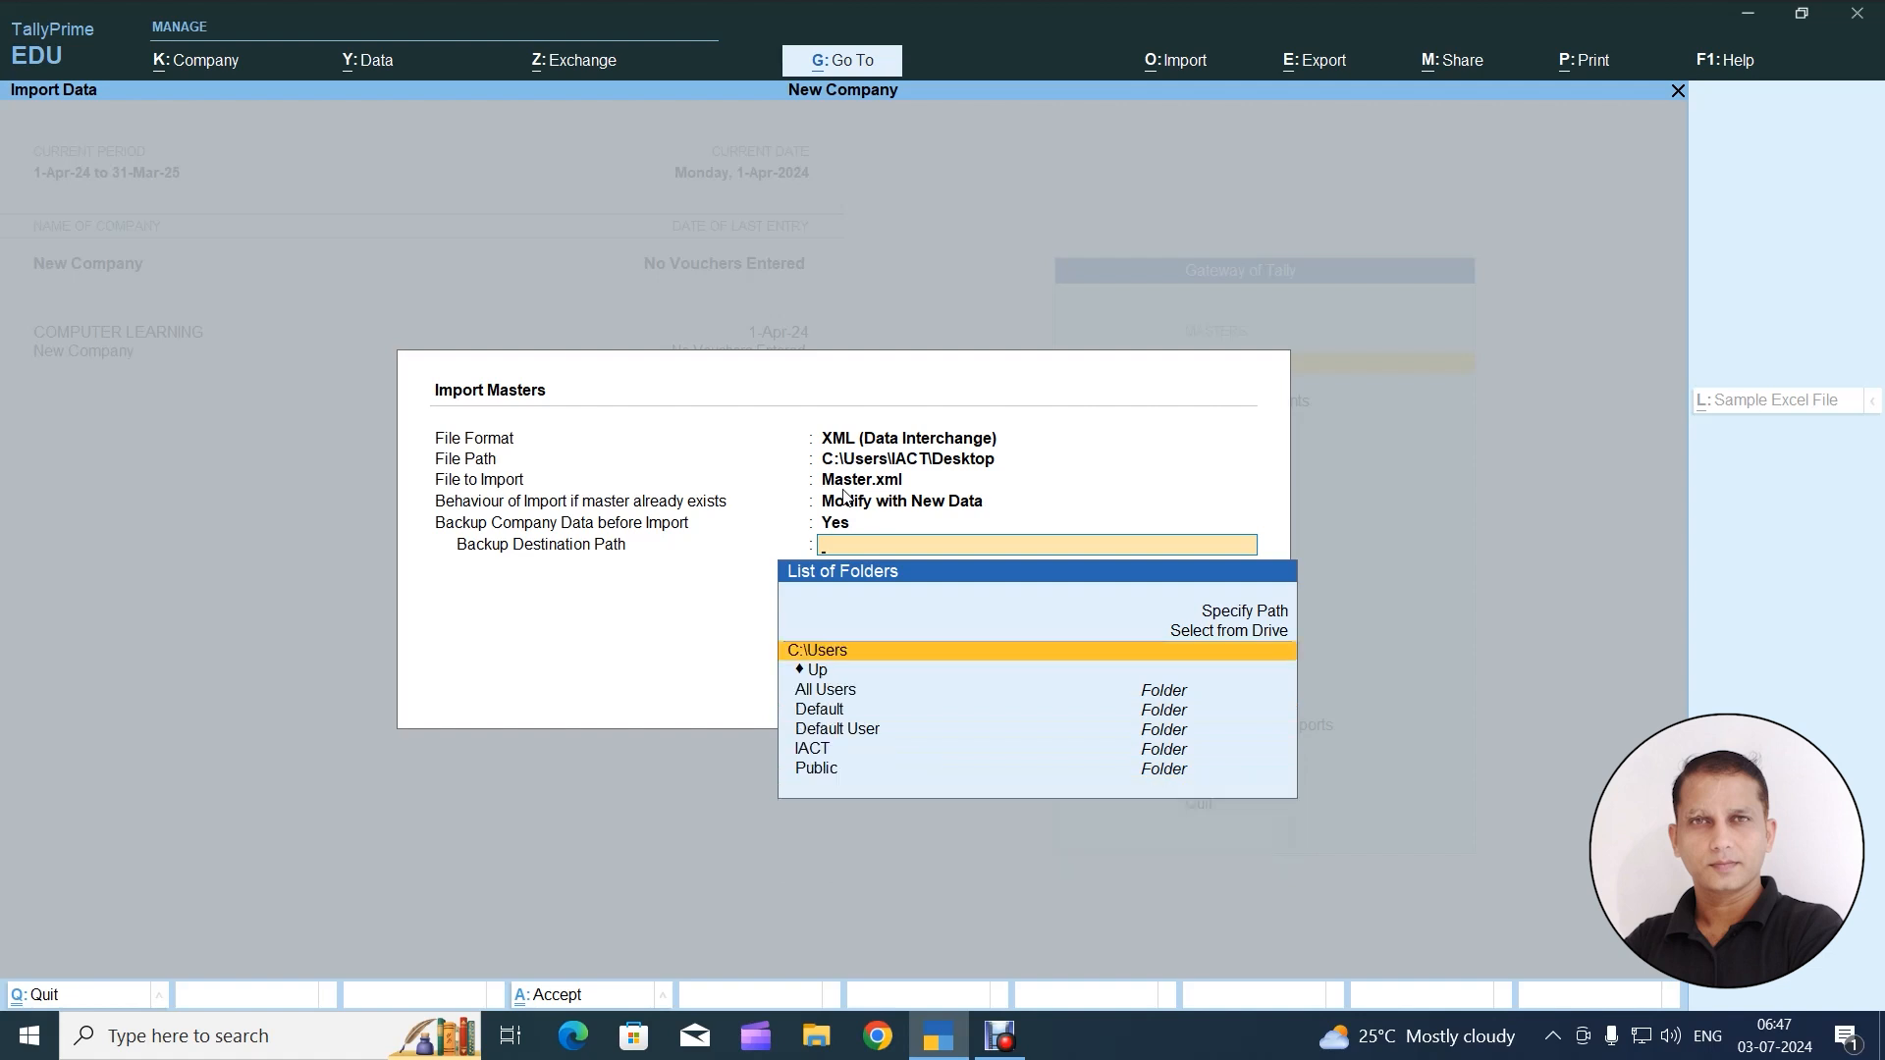
{"action": "key", "text": "Down"}
{"action": "key", "text": "Down"}
{"action": "key", "text": "Down"}
{"action": "key", "text": "Down"}
{"action": "key", "text": "Down"}
{"action": "key", "text": "Down"}
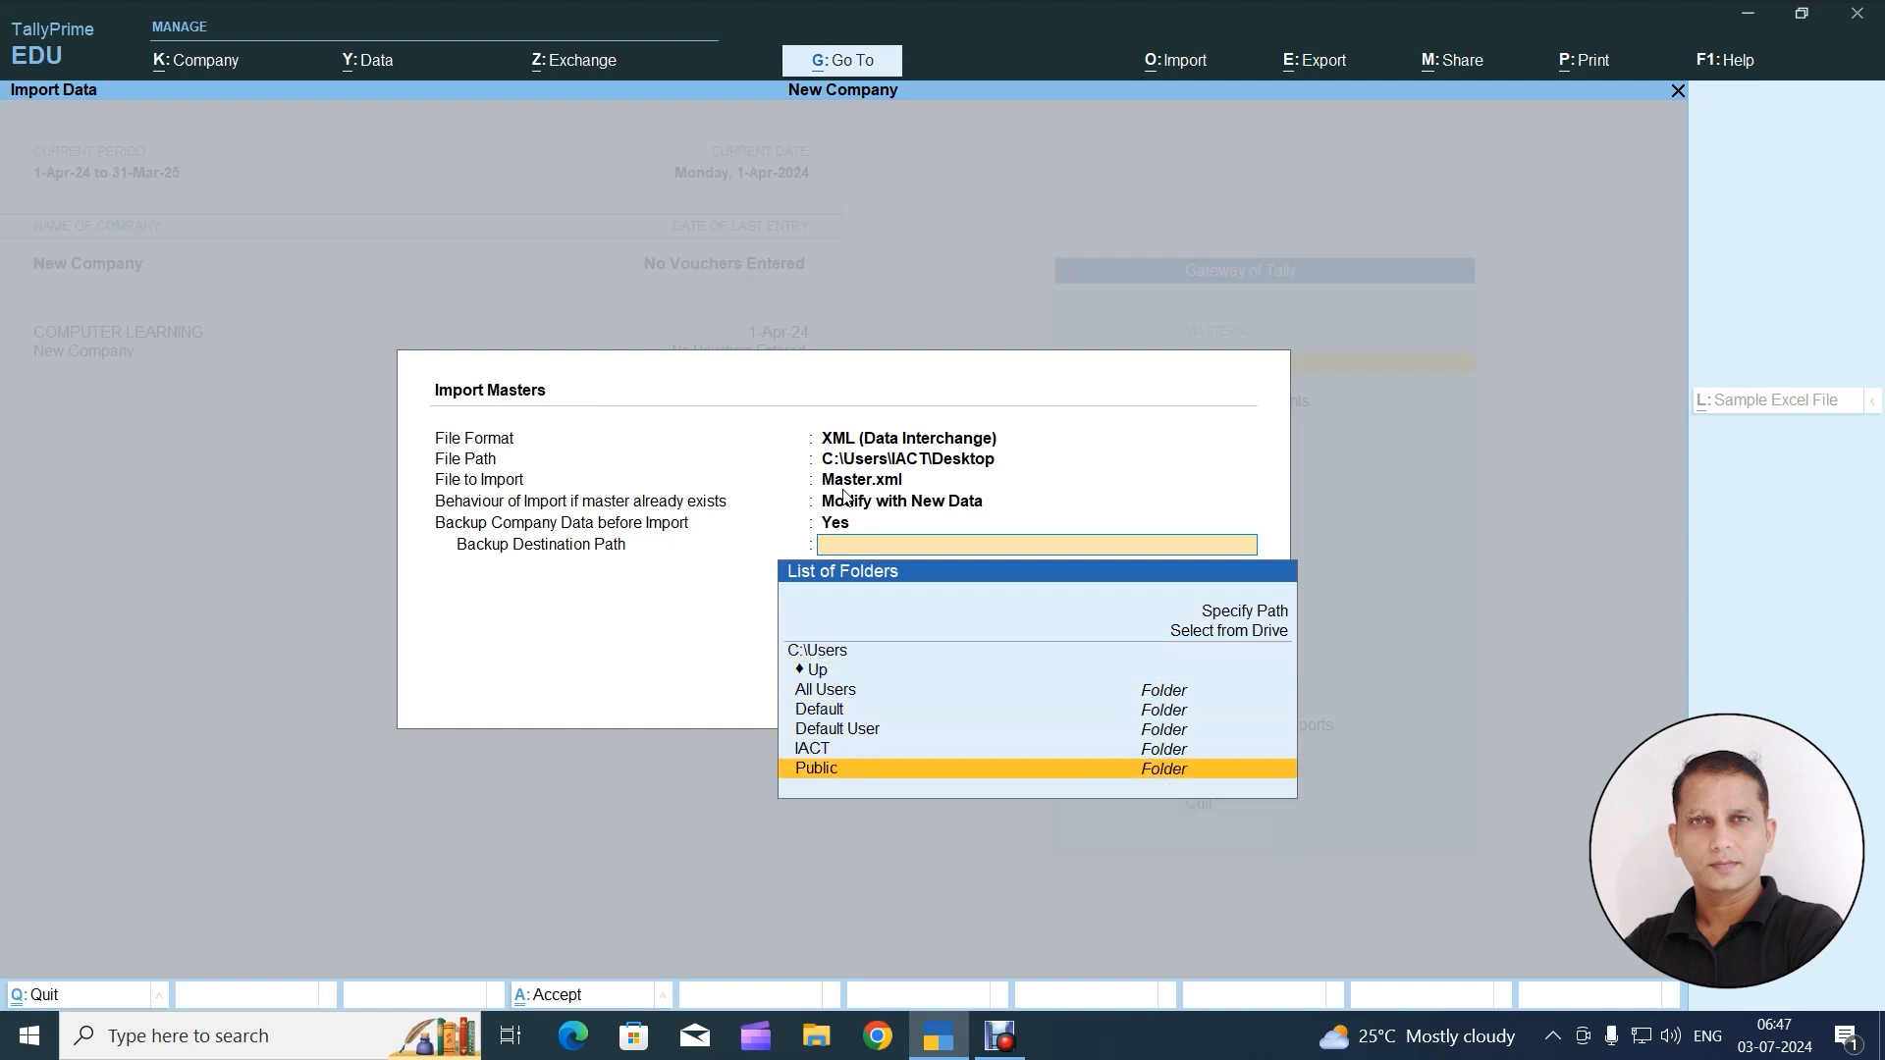
{"action": "key", "text": "Return"}
Set the backup destination path to C:\Users\Public\TallyPrime\data and run the masters import, overwriting the existing backup file
{"action": "key", "text": "Down"}
{"action": "key", "text": "Down"}
{"action": "key", "text": "Down"}
{"action": "key", "text": "Down"}
{"action": "key", "text": "Down"}
{"action": "key", "text": "Down"}
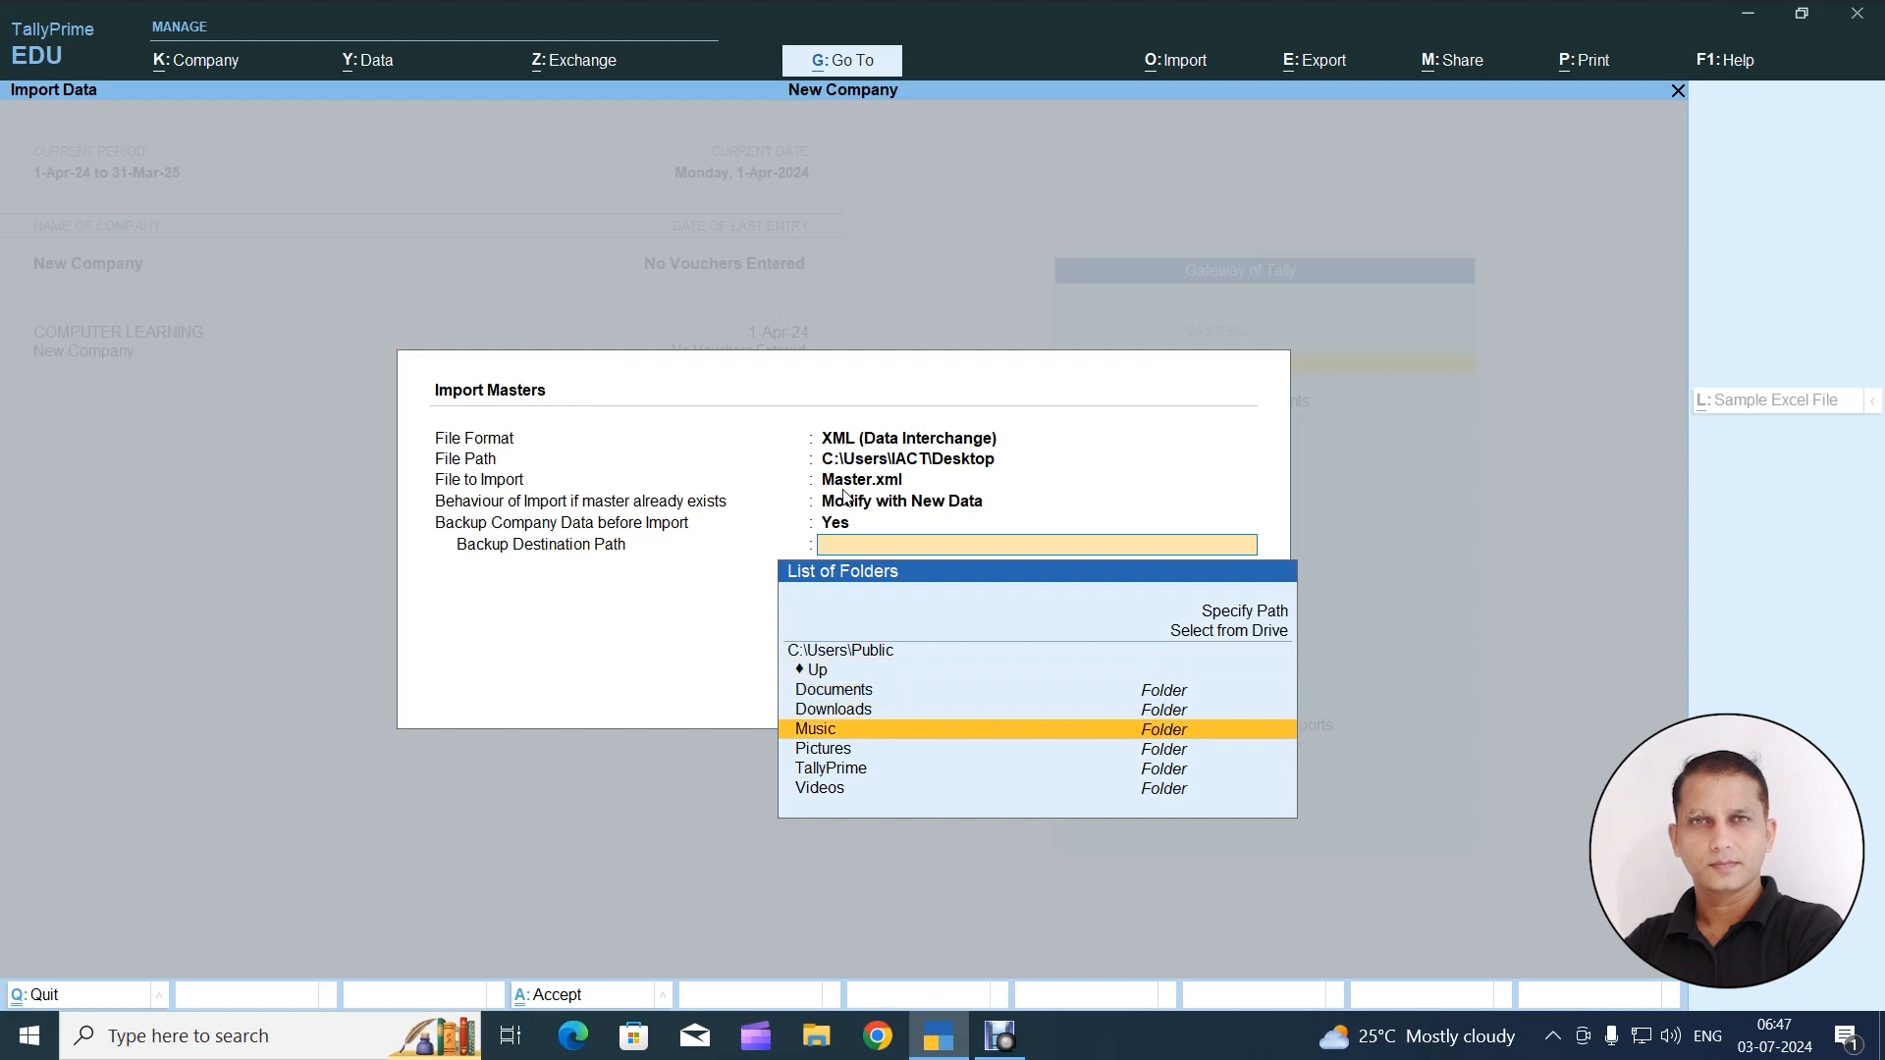
{"action": "key", "text": "Return"}
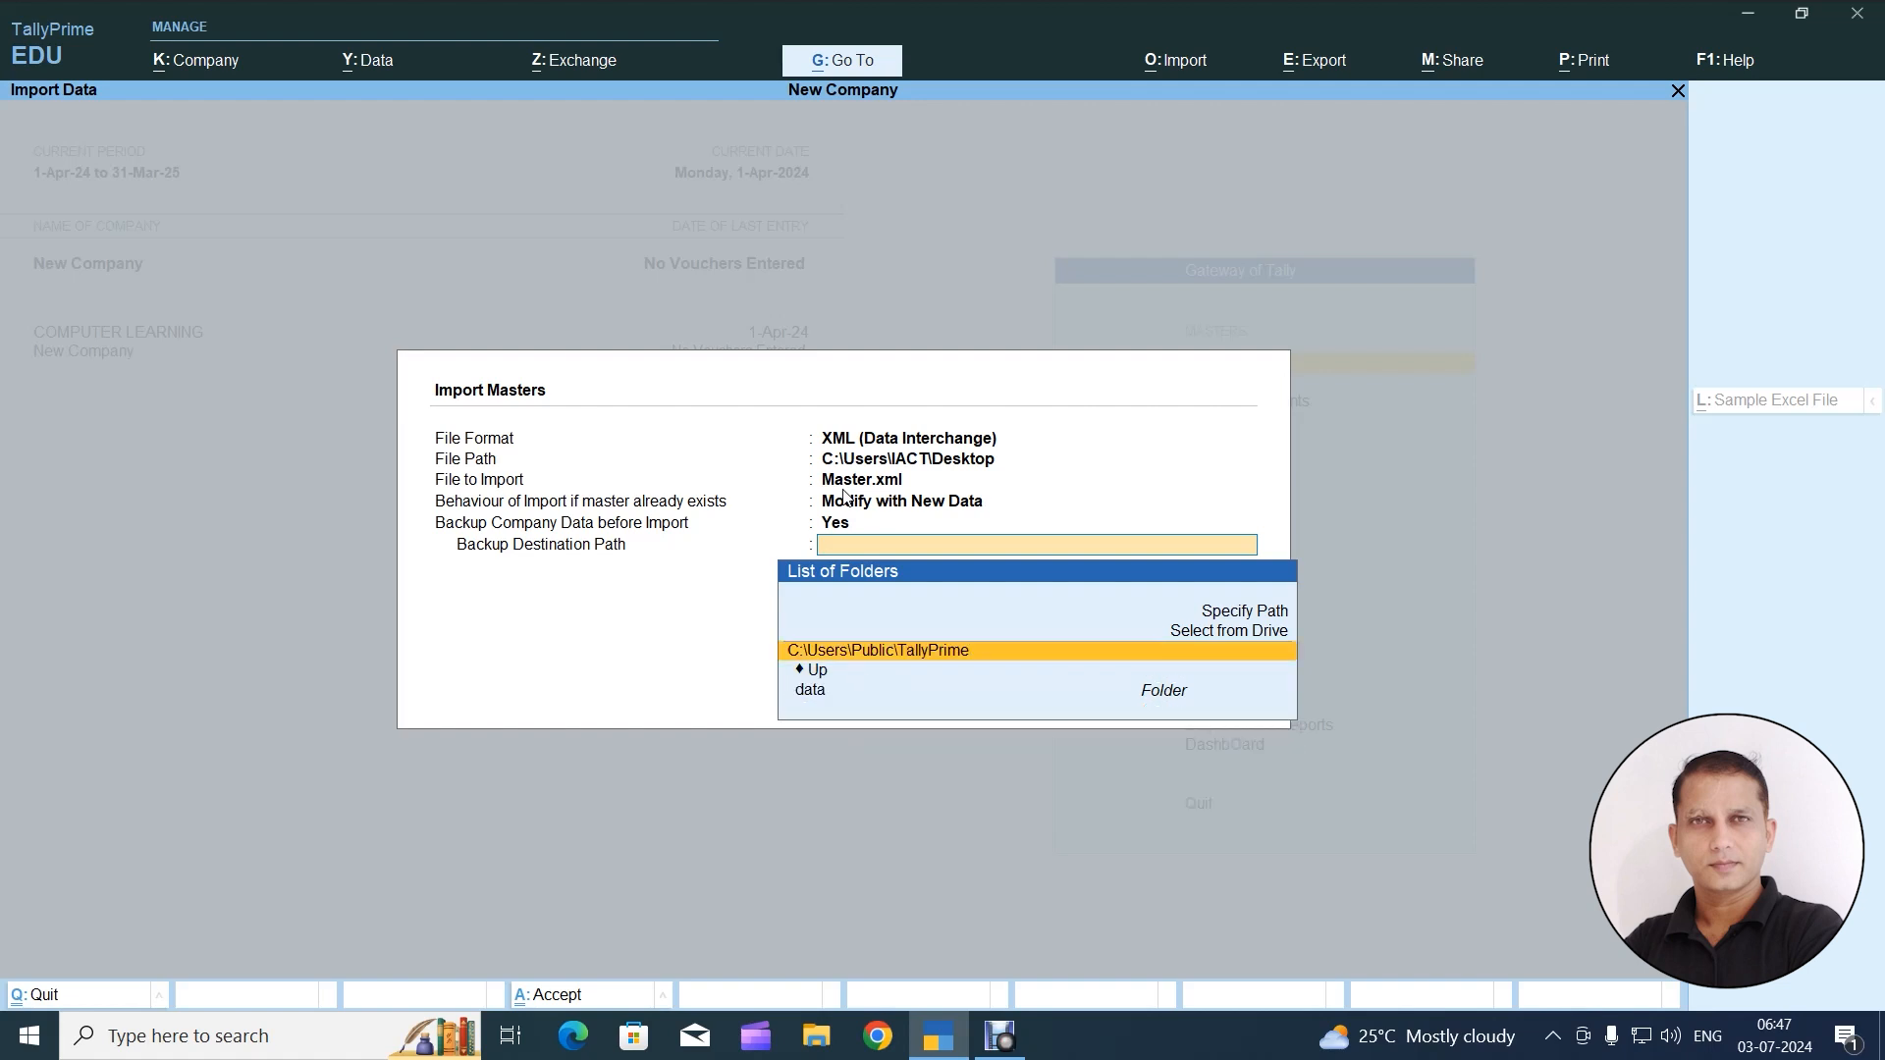
{"action": "key", "text": "Down"}
{"action": "key", "text": "Down"}
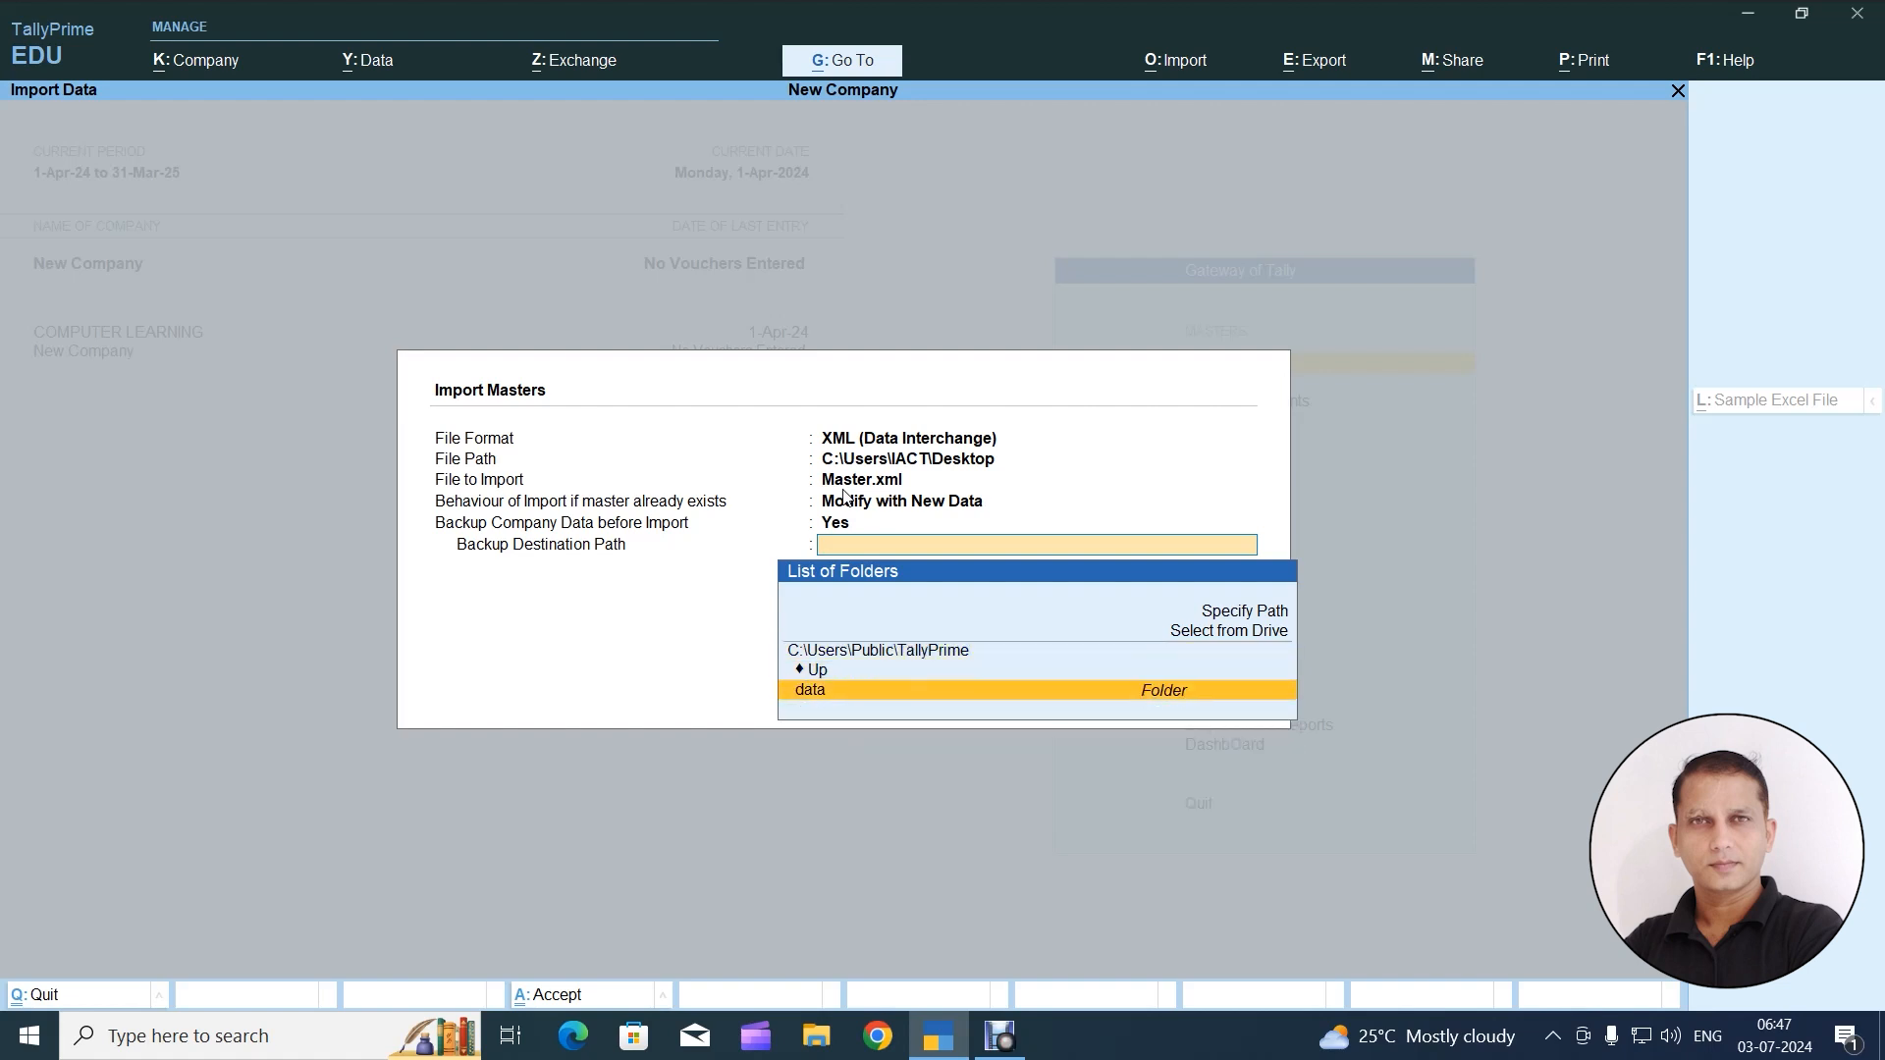
{"action": "key", "text": "Return"}
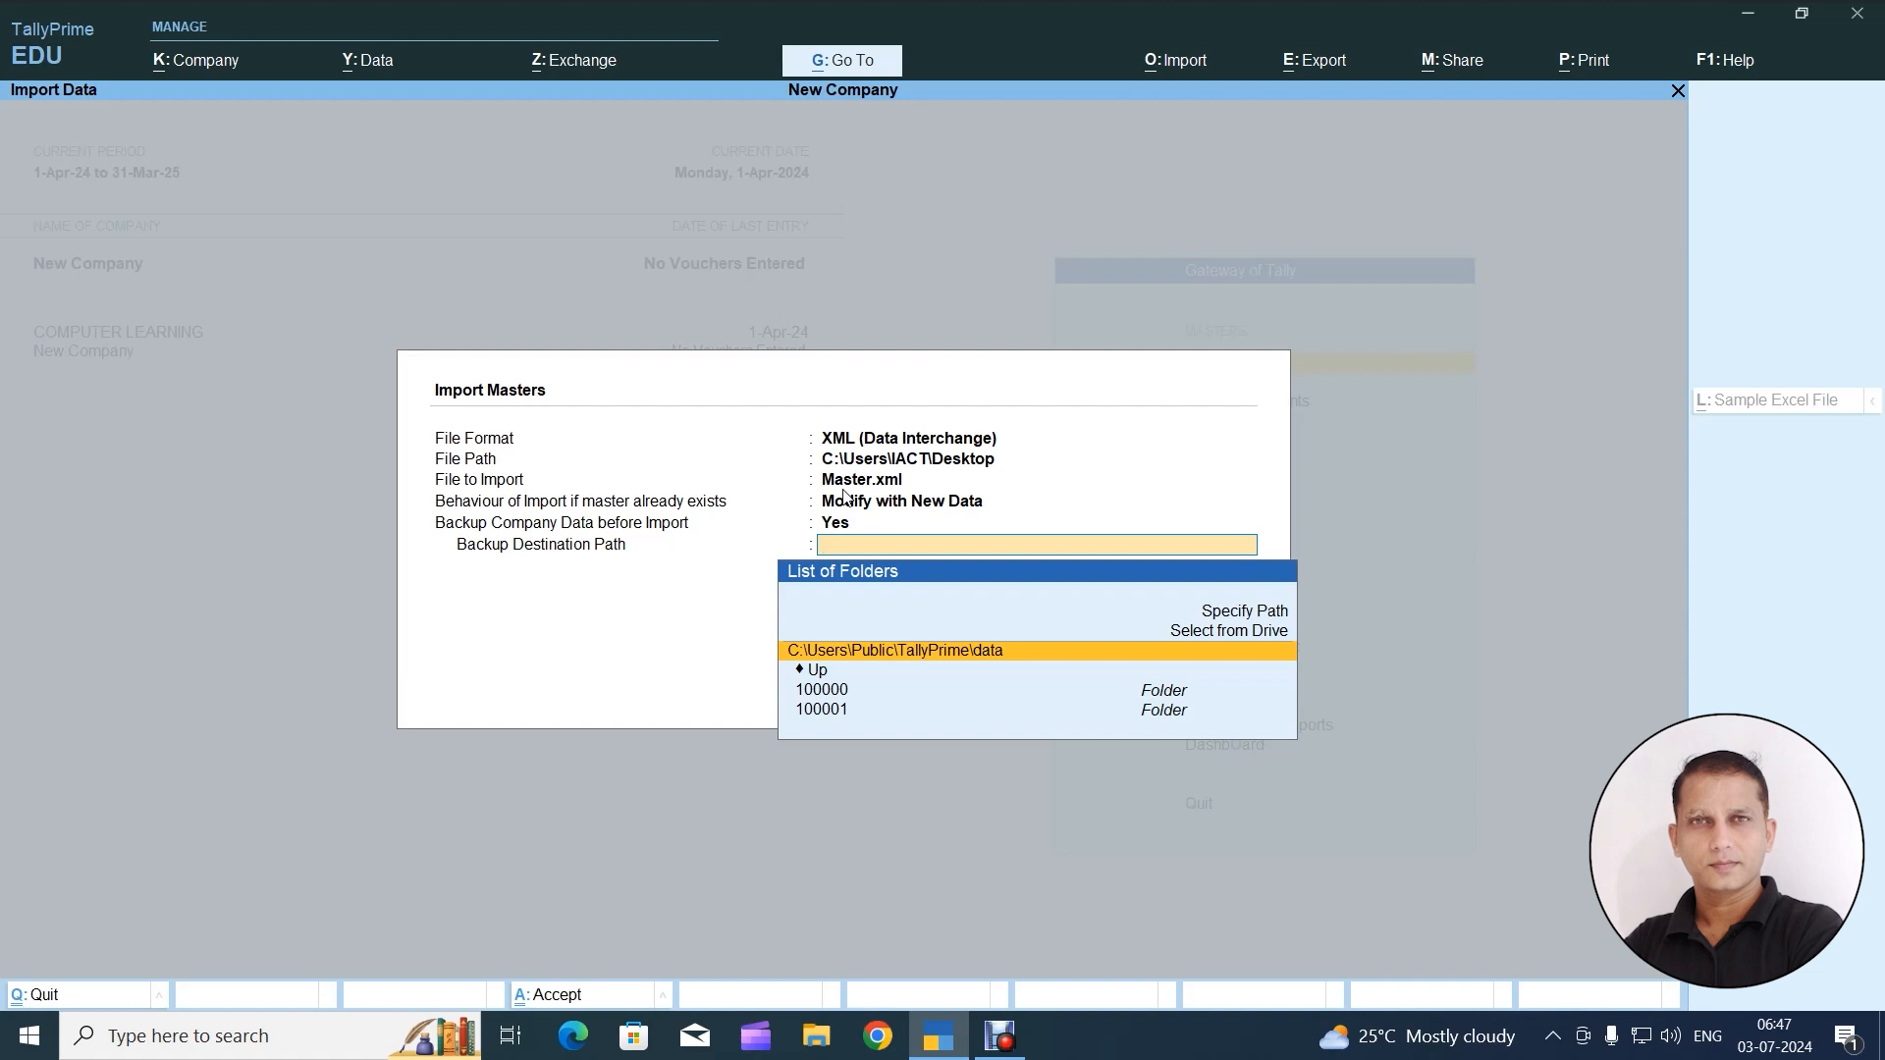
{"action": "key", "text": "Return"}
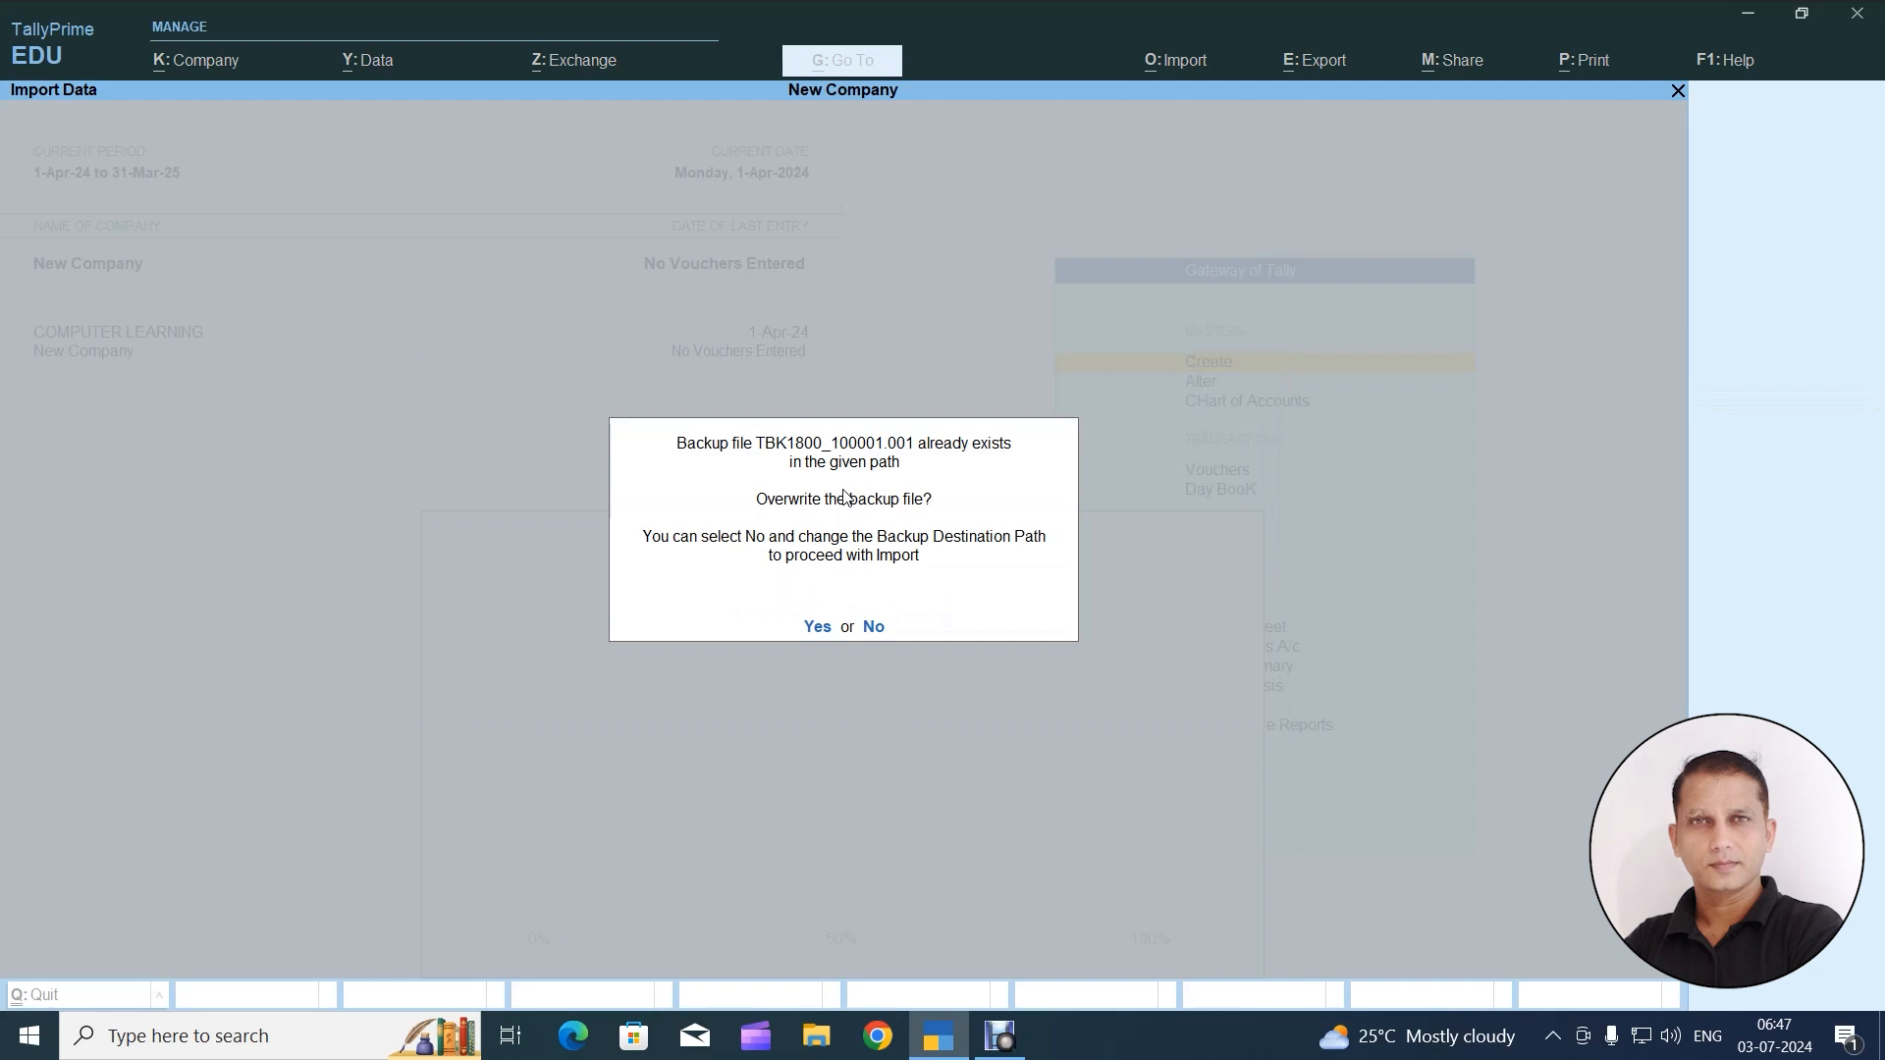
{"action": "key", "text": "y"}
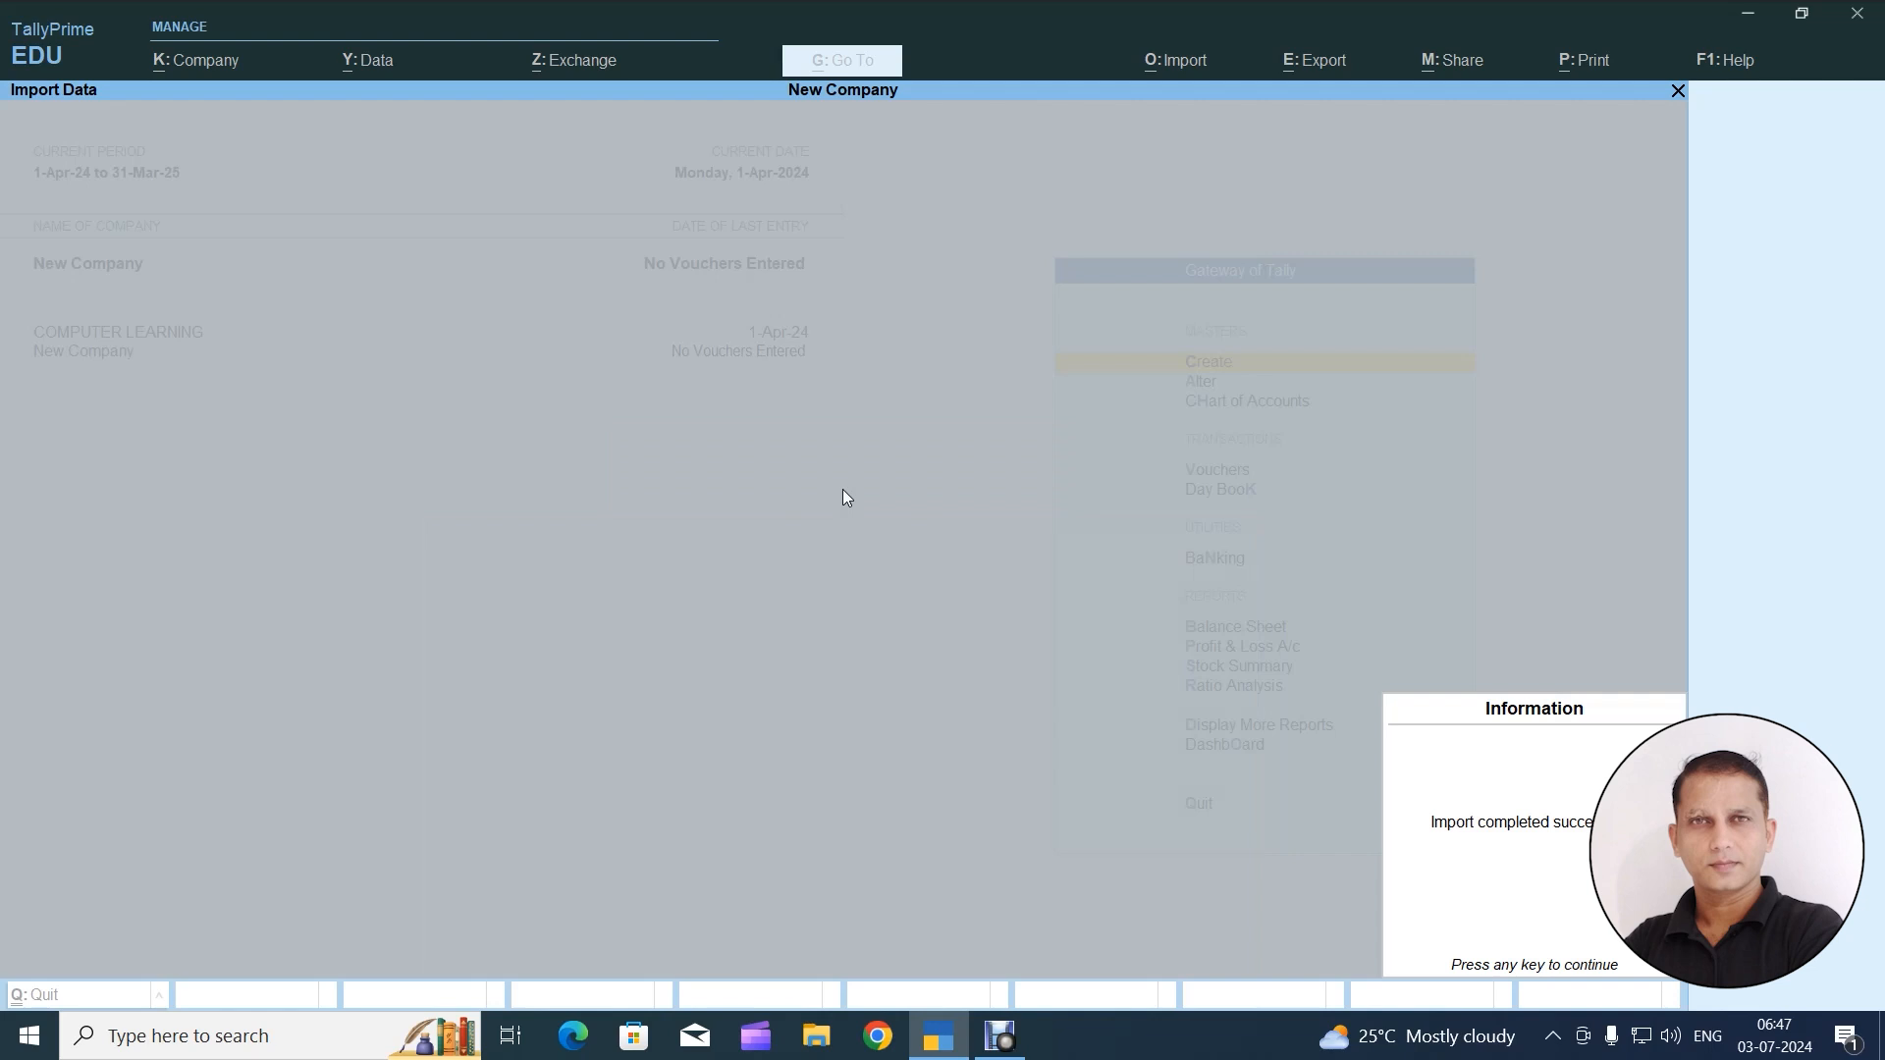
Dismiss the import completion notice and open New Company's list of ledgers under master alteration
{"action": "key", "text": "Return"}
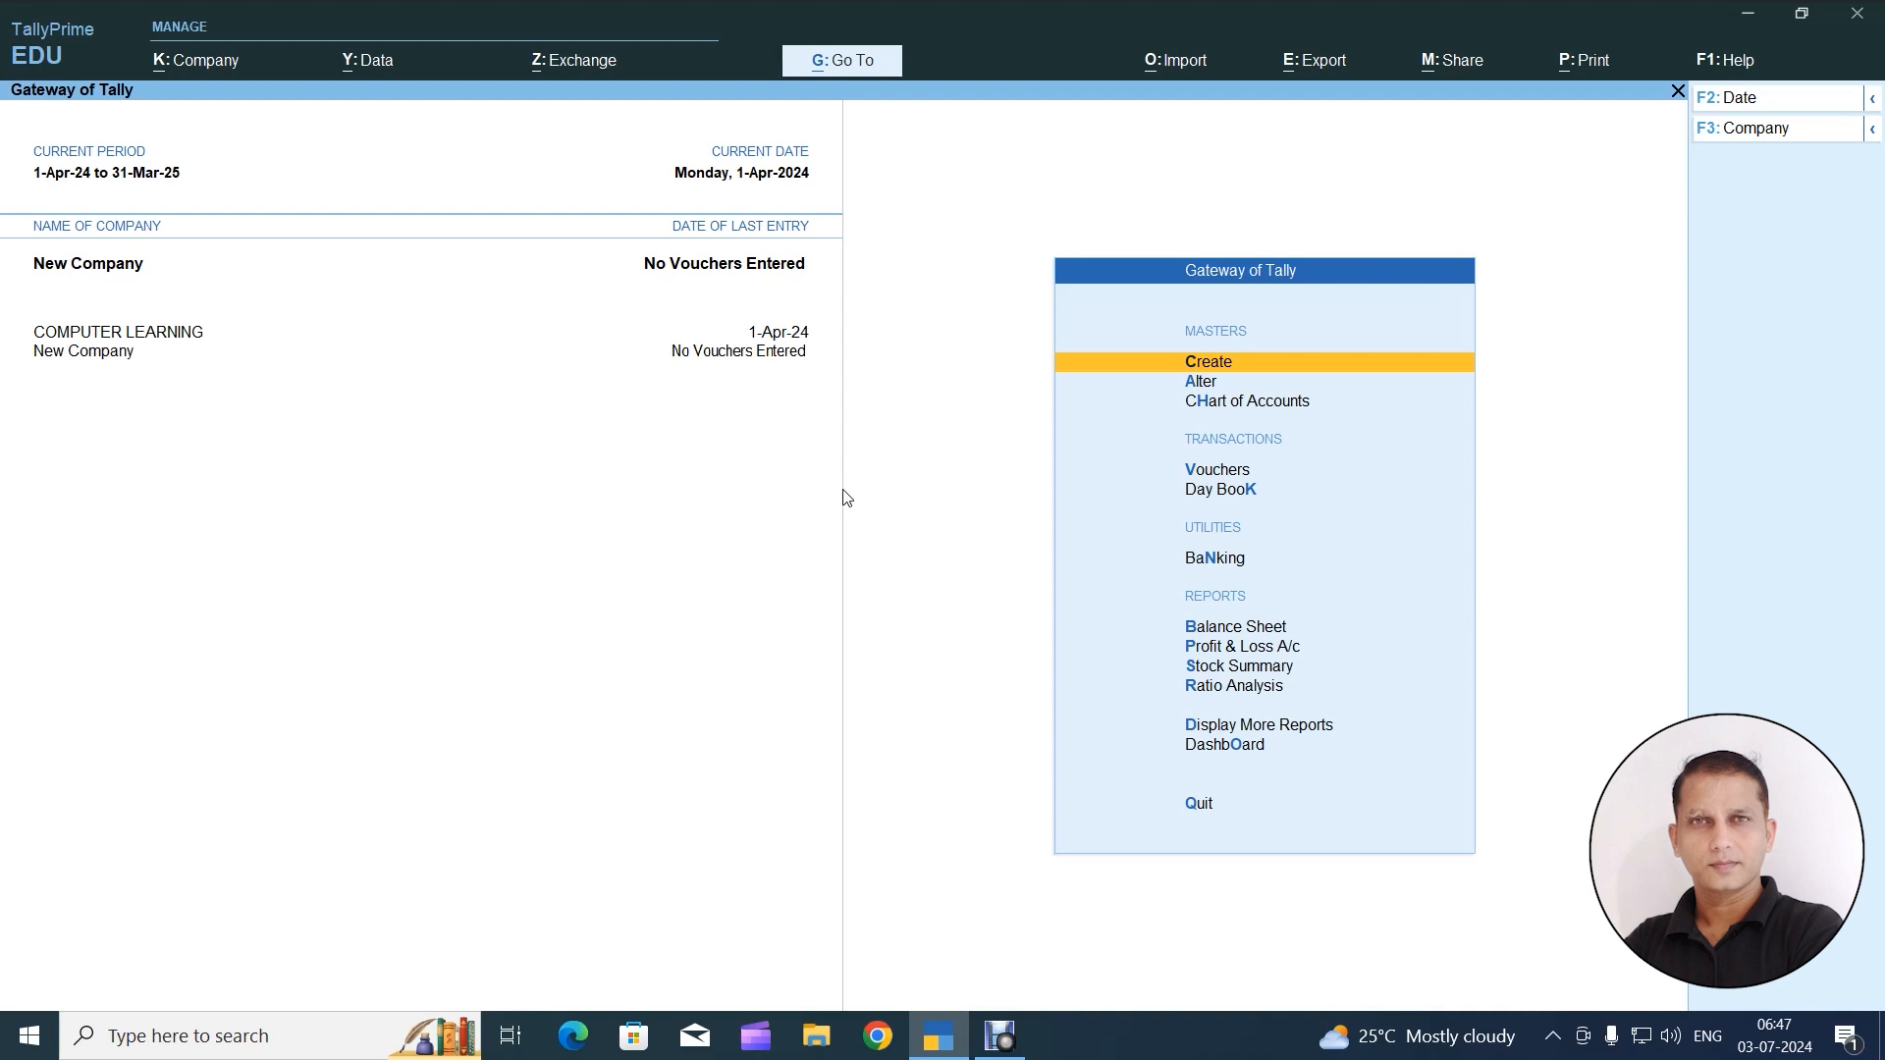
{"action": "key", "text": "Down"}
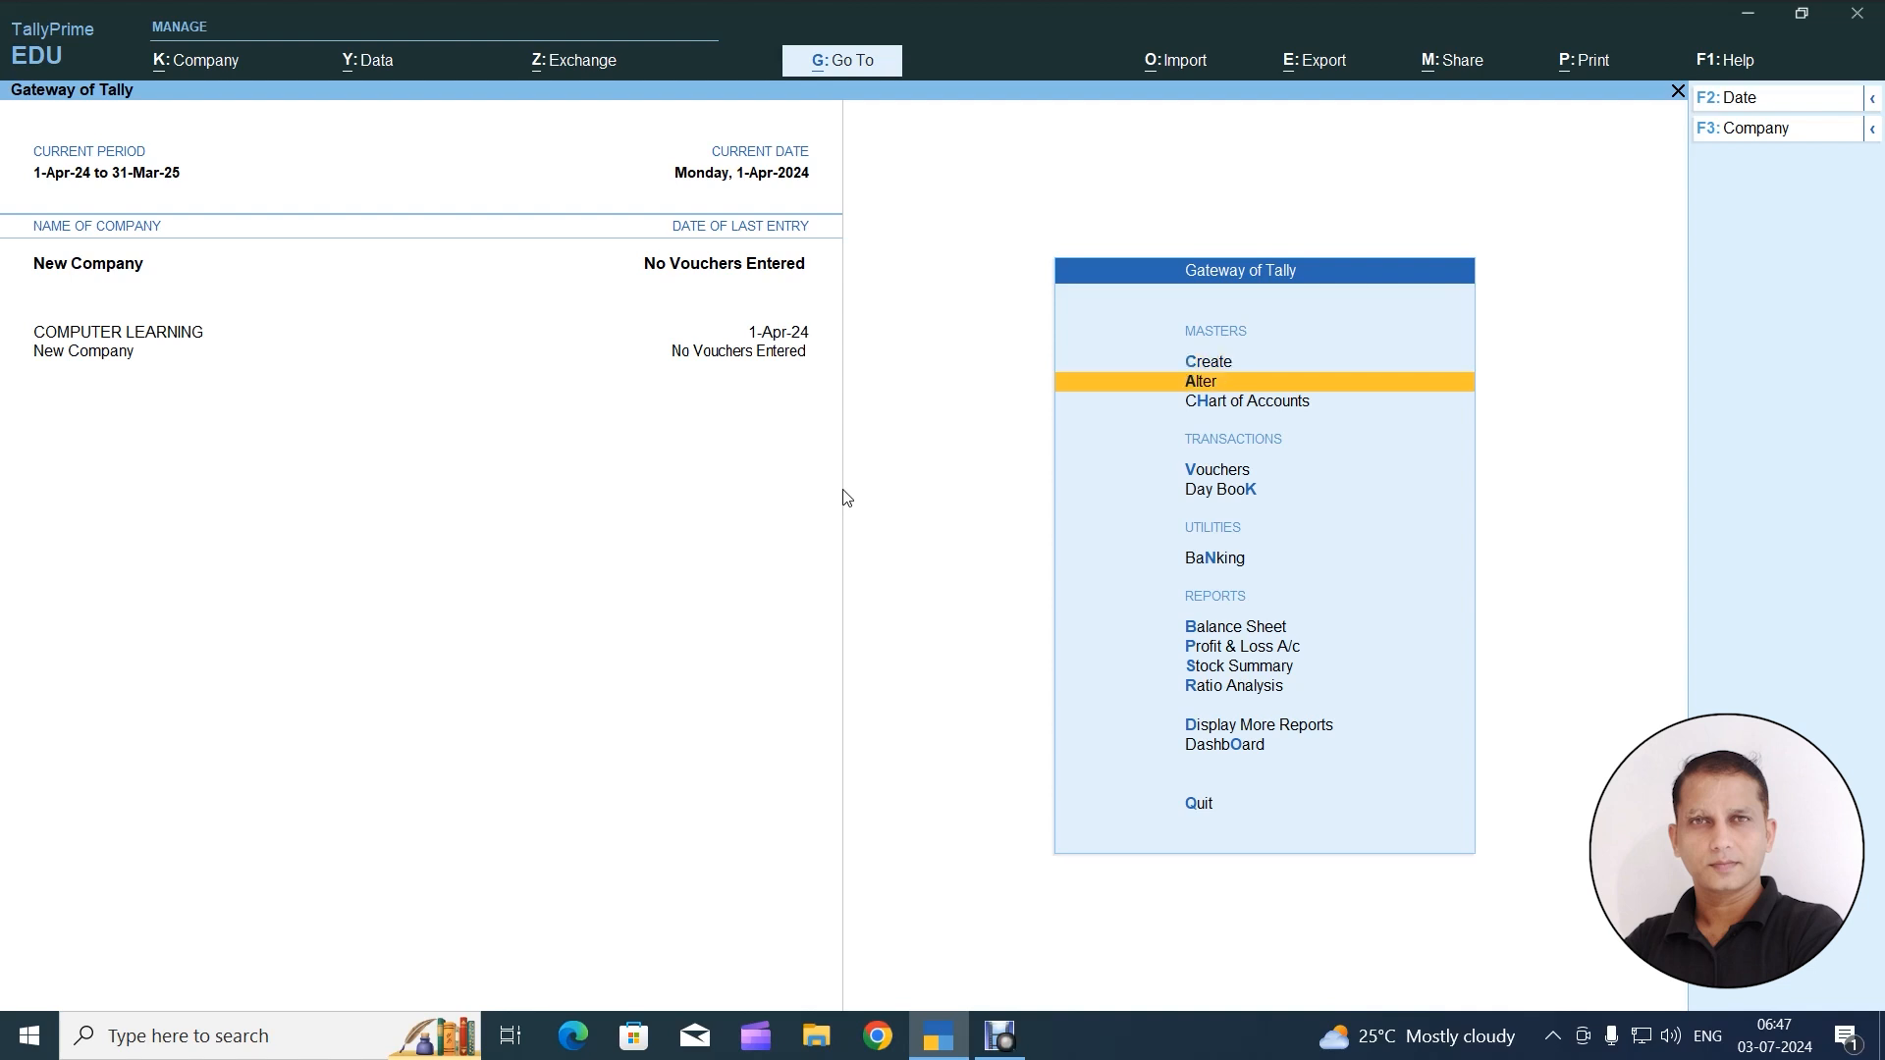
{"action": "key", "text": "Return"}
{"action": "key", "text": "Down"}
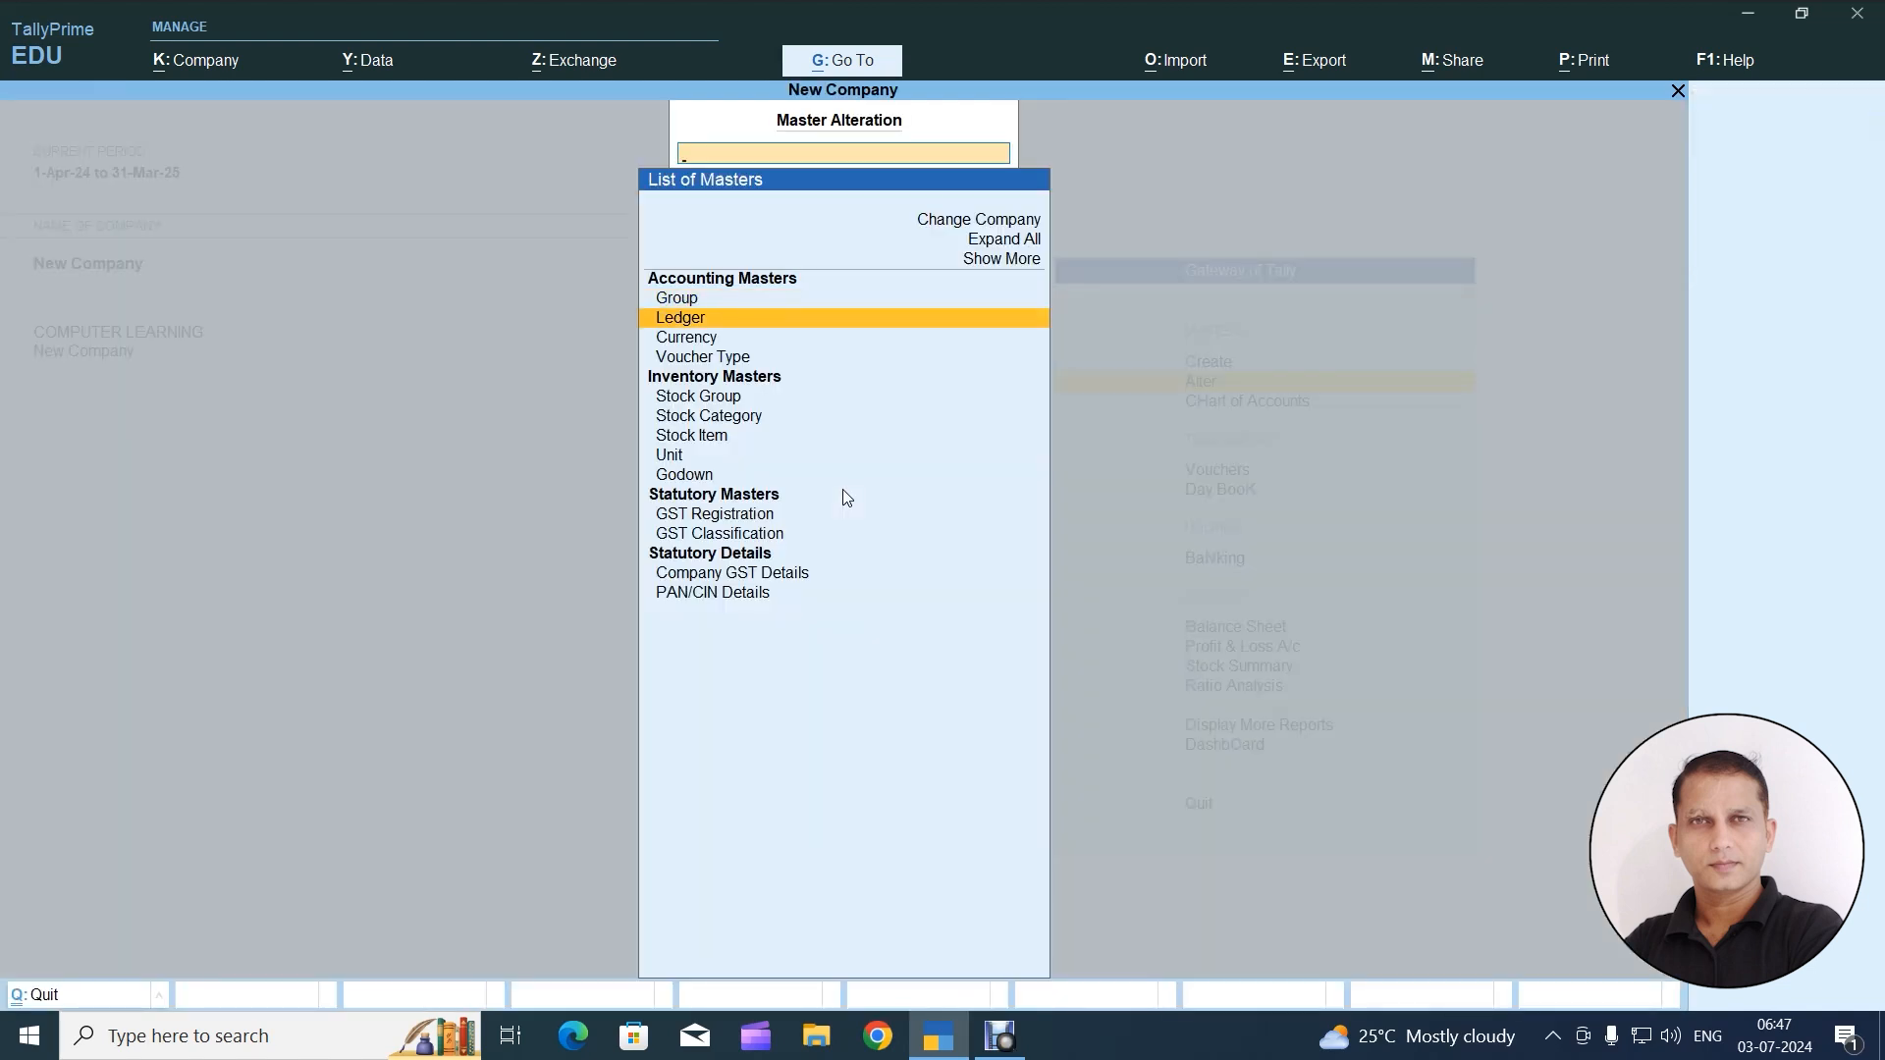
{"action": "key", "text": "Return"}
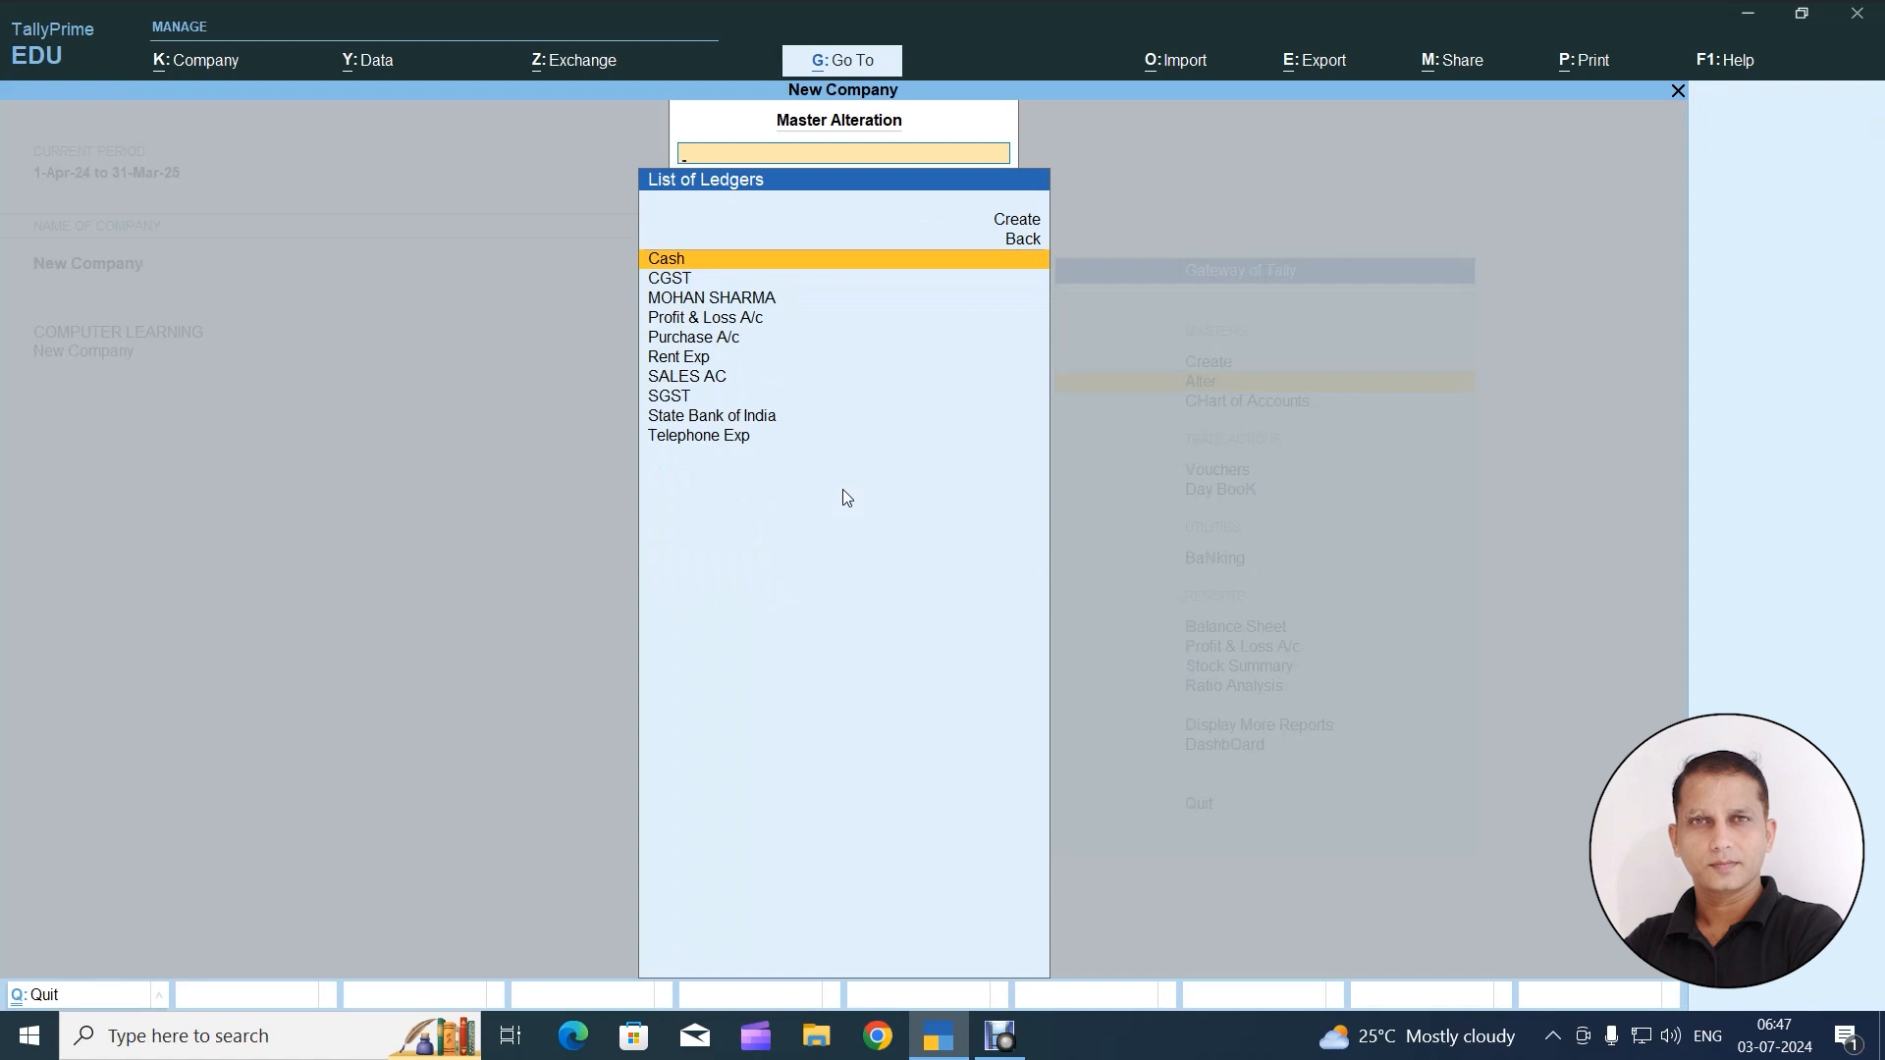
Look through the ledgers in New Company's list to check which masters were imported
{"action": "key", "text": "Down"}
{"action": "key", "text": "Down"}
{"action": "key", "text": "Down"}
{"action": "key", "text": "Down"}
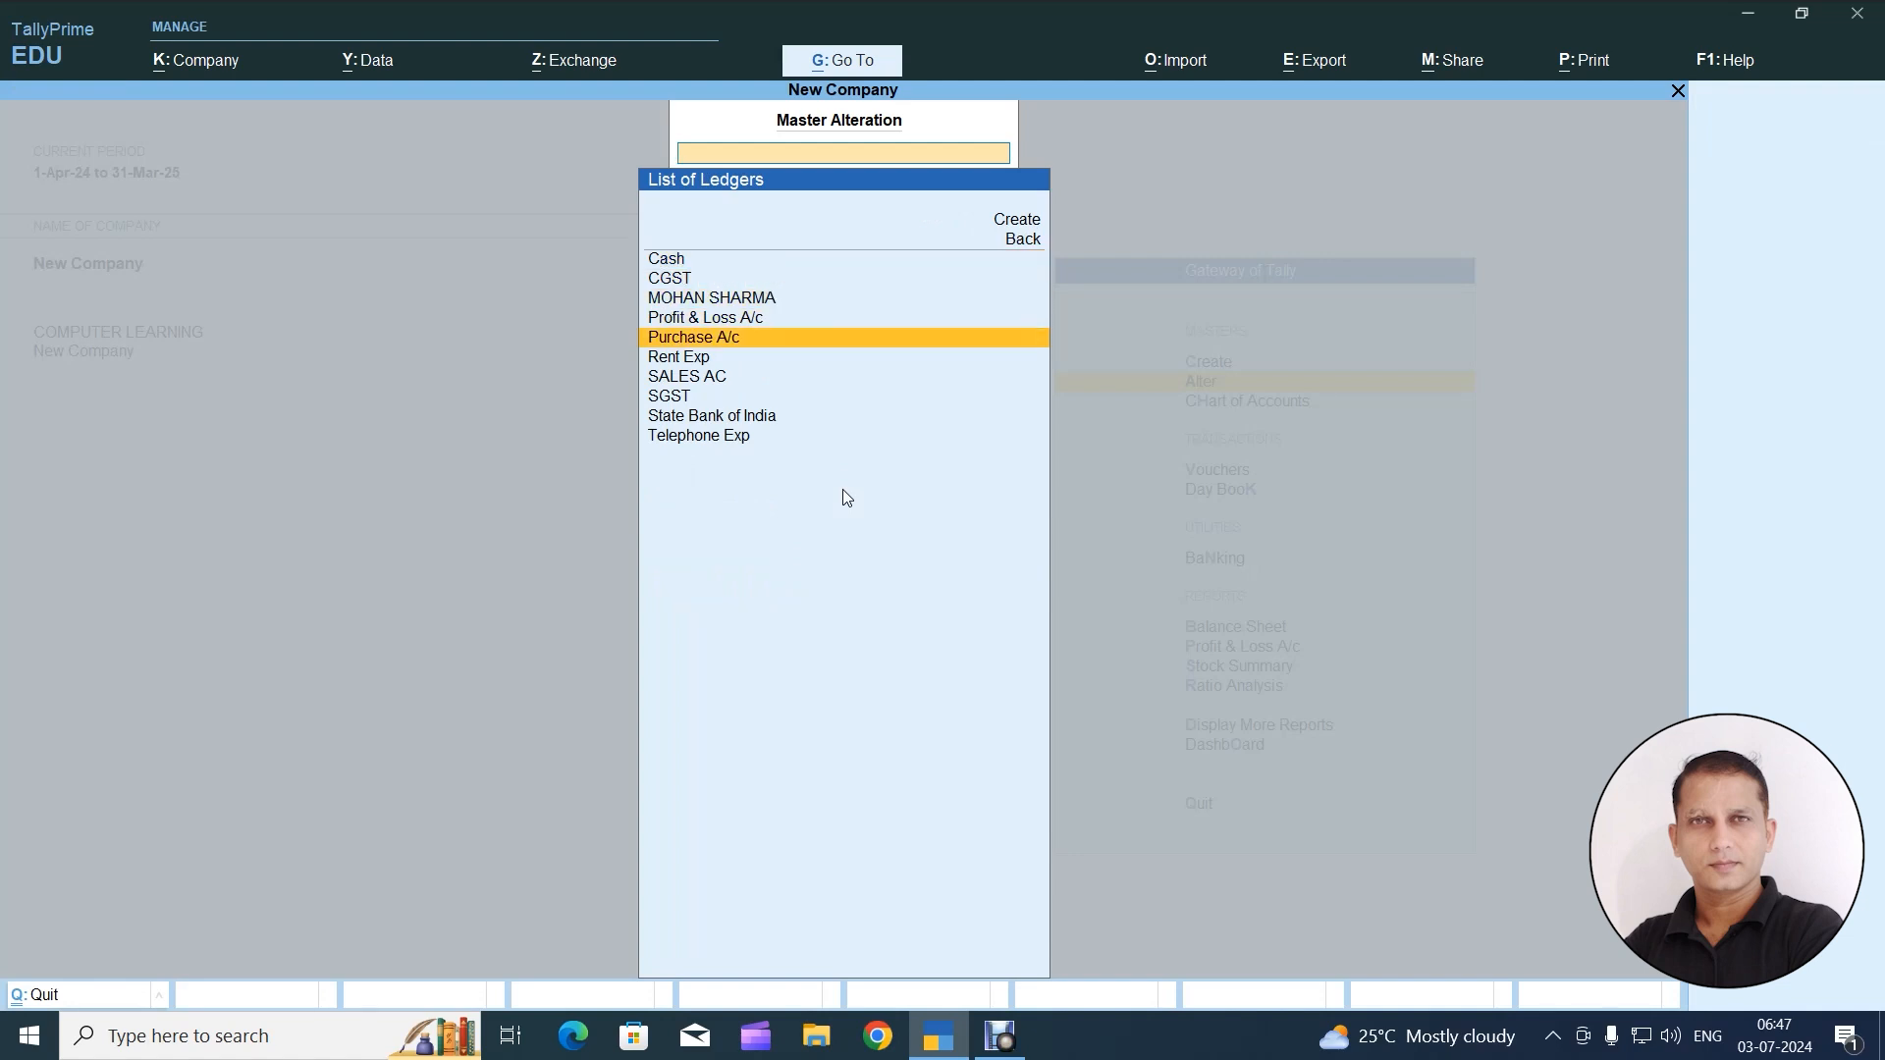
{"action": "key", "text": "Down"}
{"action": "key", "text": "Down"}
{"action": "key", "text": "Down"}
{"action": "key", "text": "Down"}
{"action": "key", "text": "Down"}
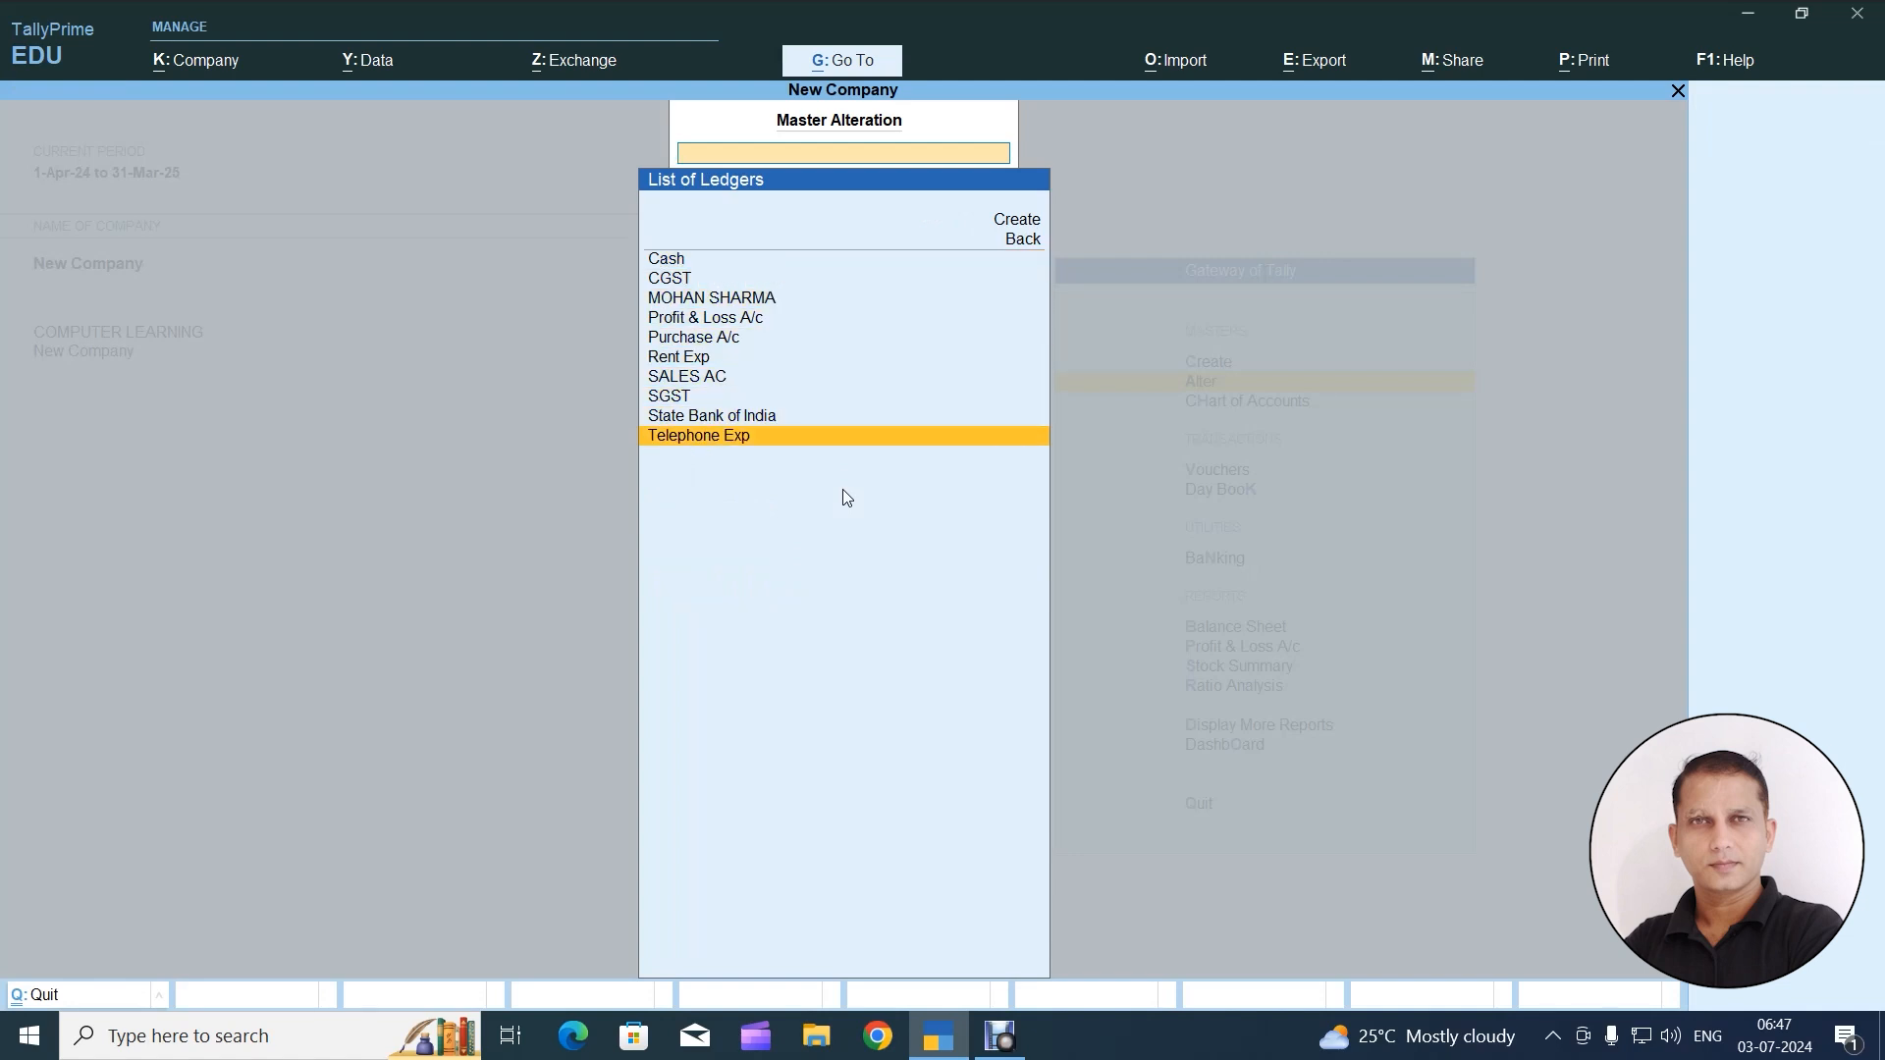
{"action": "key", "text": "Up"}
{"action": "key", "text": "Up"}
{"action": "key", "text": "Up"}
{"action": "key", "text": "Up"}
{"action": "key", "text": "Up"}
{"action": "key", "text": "Up"}
{"action": "key", "text": "Up"}
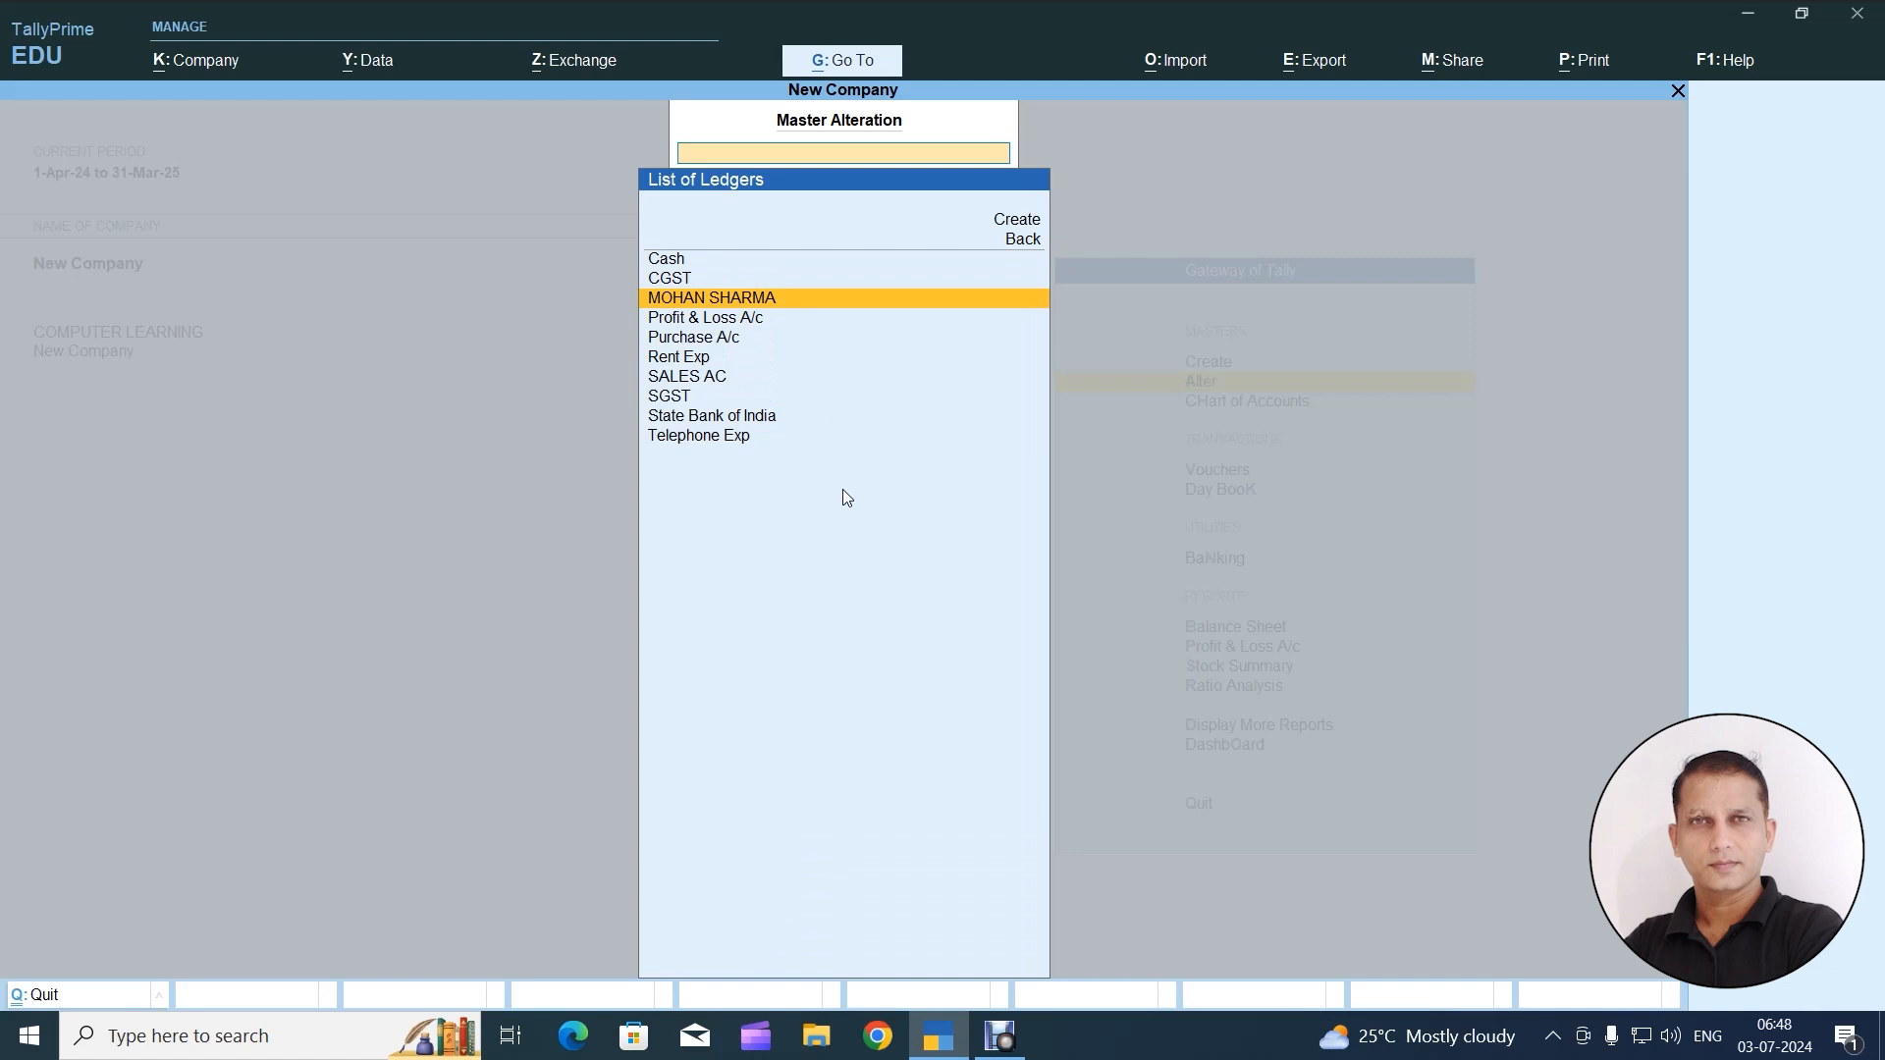